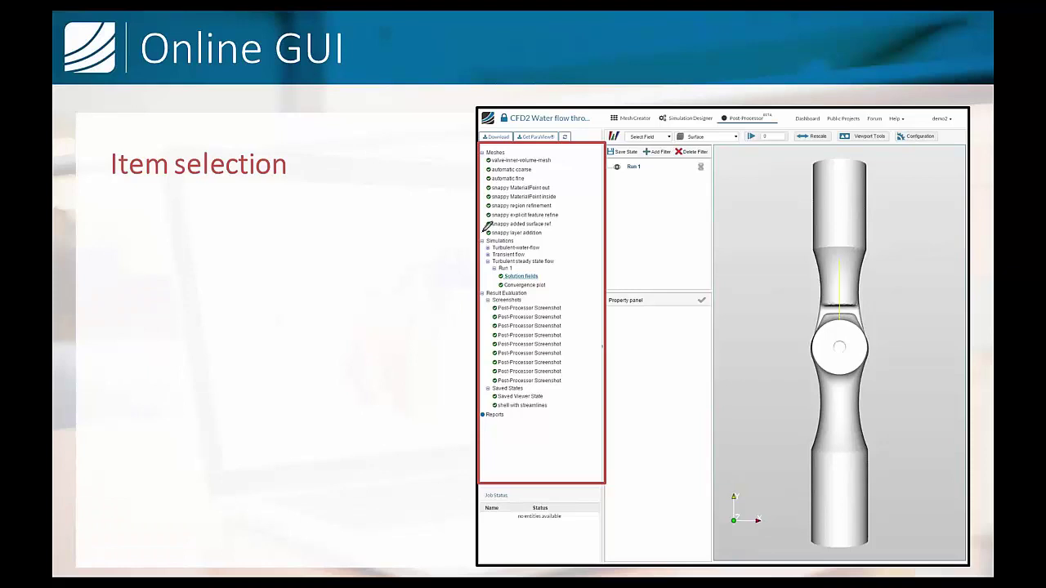
Step: Draw arrows at Simulations, Meshes, Screenshots and Saved States, erase the ink, and advance the slide
{"action": "left_click_drag", "start_coordinate": [443, 242], "coordinate": [465, 247]}
{"action": "mouse_move", "coordinate": [436, 155]}
{"action": "left_mouse_down"}
{"action": "mouse_move", "coordinate": [471, 155]}
{"action": "mouse_move", "coordinate": [464, 161]}
{"action": "left_mouse_up"}
{"action": "left_click_drag", "start_coordinate": [431, 316], "coordinate": [479, 315]}
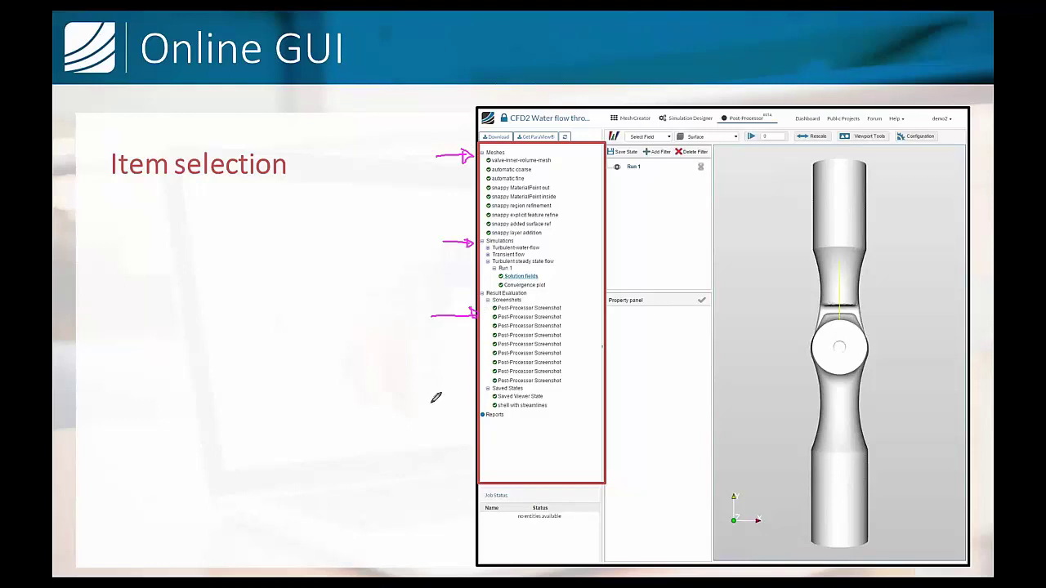
{"action": "mouse_move", "coordinate": [432, 401]}
{"action": "left_mouse_down"}
{"action": "mouse_move", "coordinate": [471, 394]}
{"action": "mouse_move", "coordinate": [463, 406]}
{"action": "left_mouse_up"}
{"action": "key", "text": "e"}
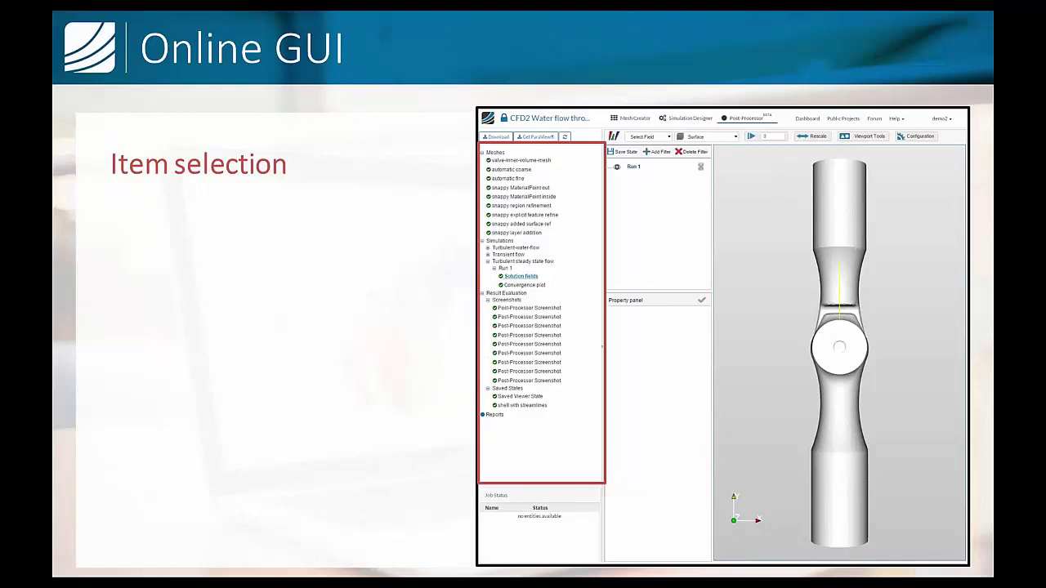
{"action": "key", "text": "Right"}
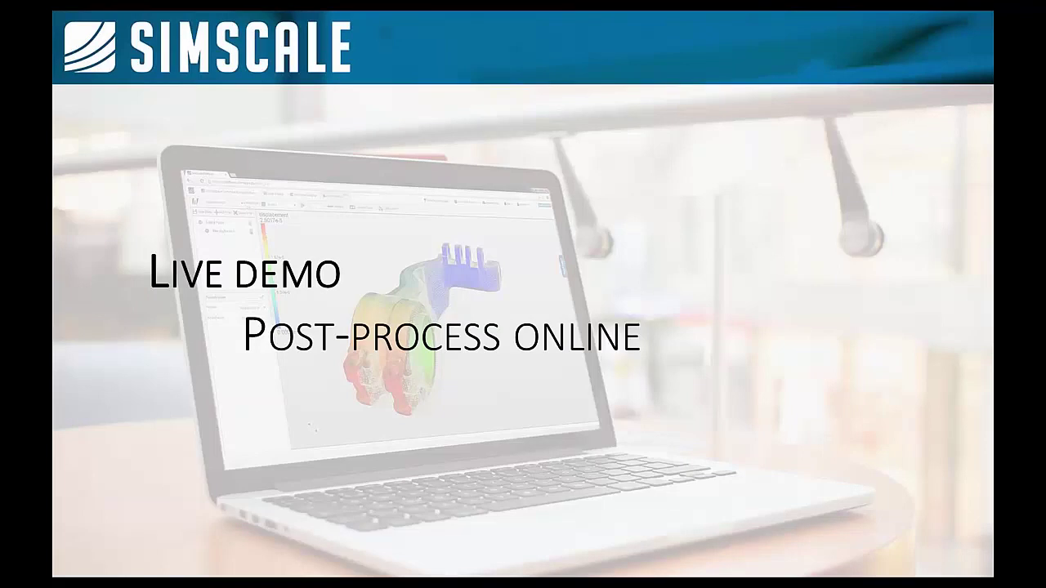
Step: Leave the slideshow and open the CFD2 Water flow through globe valve project from its Chrome page
{"action": "key", "text": "Escape"}
{"action": "key", "text": "alt+Tab"}
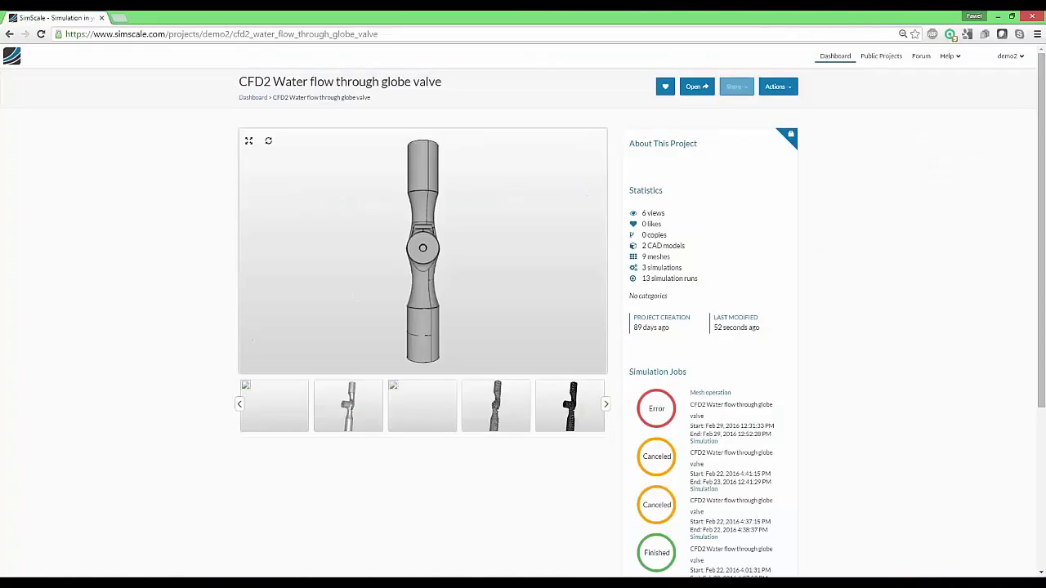
{"action": "scroll", "coordinate": [740, 280], "scroll_direction": "down", "scroll_amount": 3}
{"action": "scroll", "coordinate": [737, 219], "scroll_direction": "up", "scroll_amount": 3}
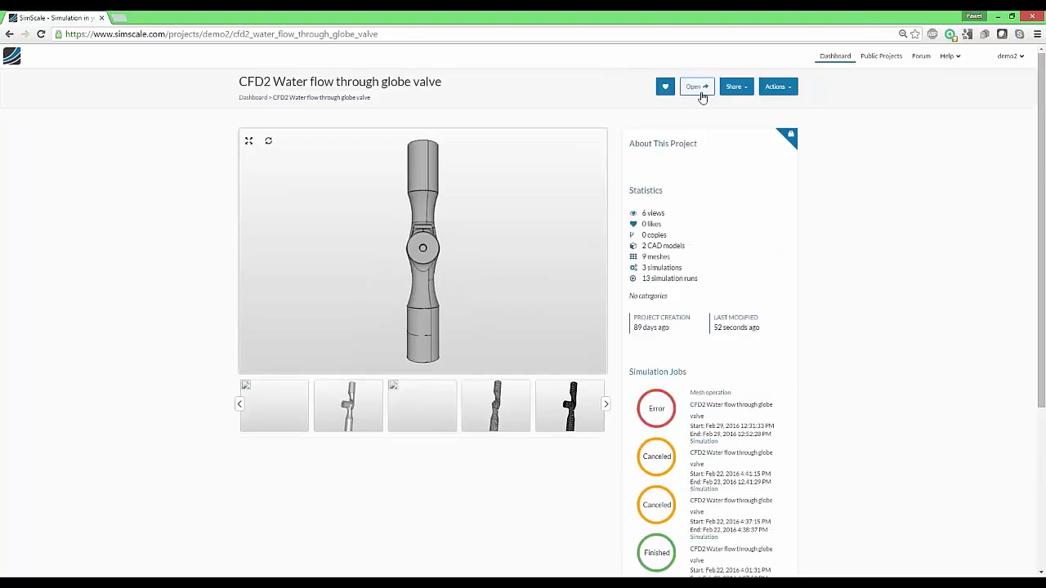
{"action": "left_click", "coordinate": [699, 86]}
{"action": "left_click", "coordinate": [703, 93]}
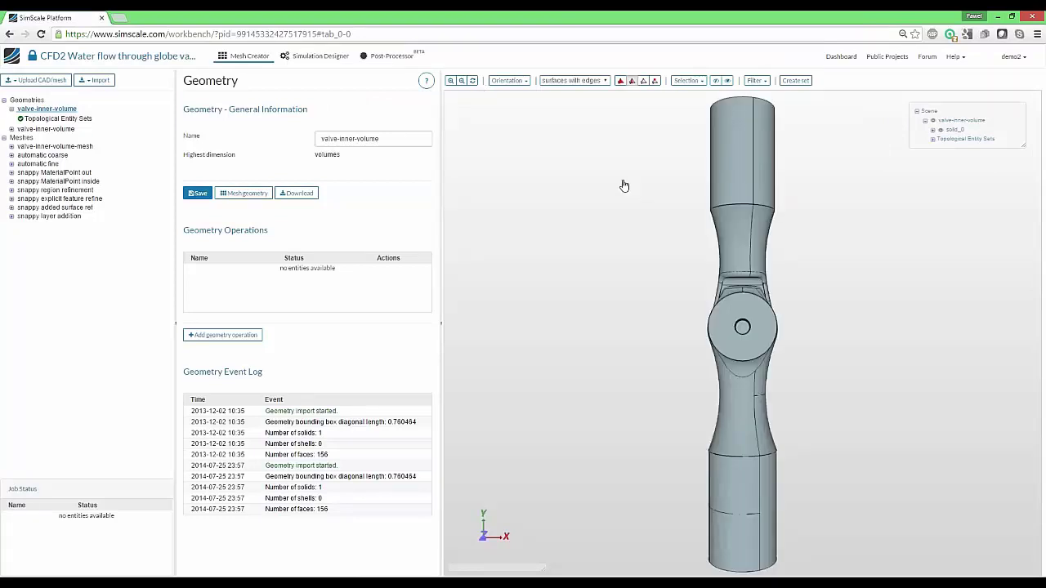
Step: In the Post-Processor, load Solution fields under Turbulent steady state flow > Run 1
{"action": "left_click", "coordinate": [384, 59]}
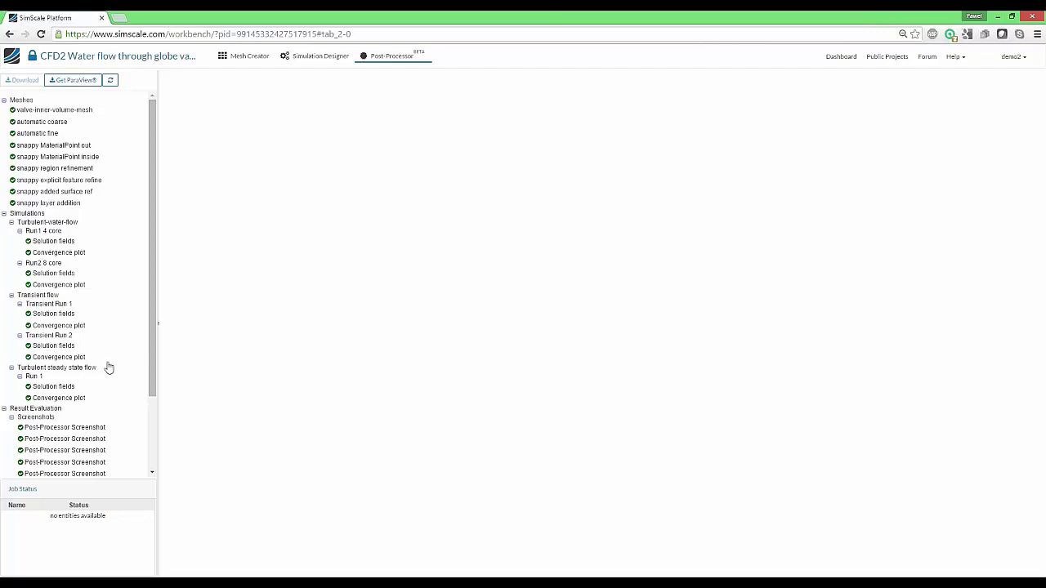
{"action": "scroll", "coordinate": [110, 380], "scroll_direction": "down", "scroll_amount": 1}
{"action": "double_click", "coordinate": [31, 321]}
{"action": "triple_click", "coordinate": [19, 314]}
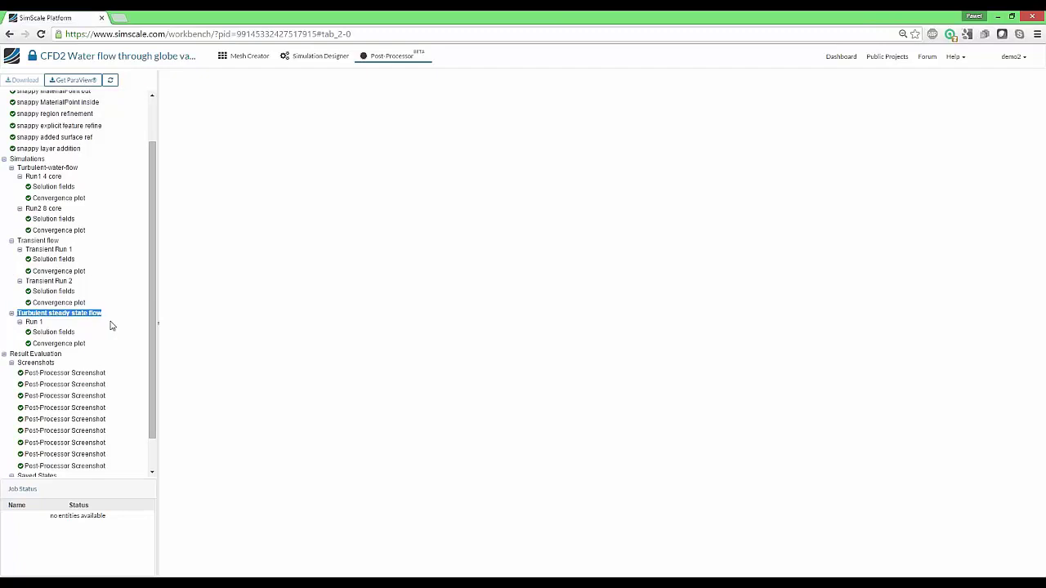
{"action": "left_click", "coordinate": [50, 332]}
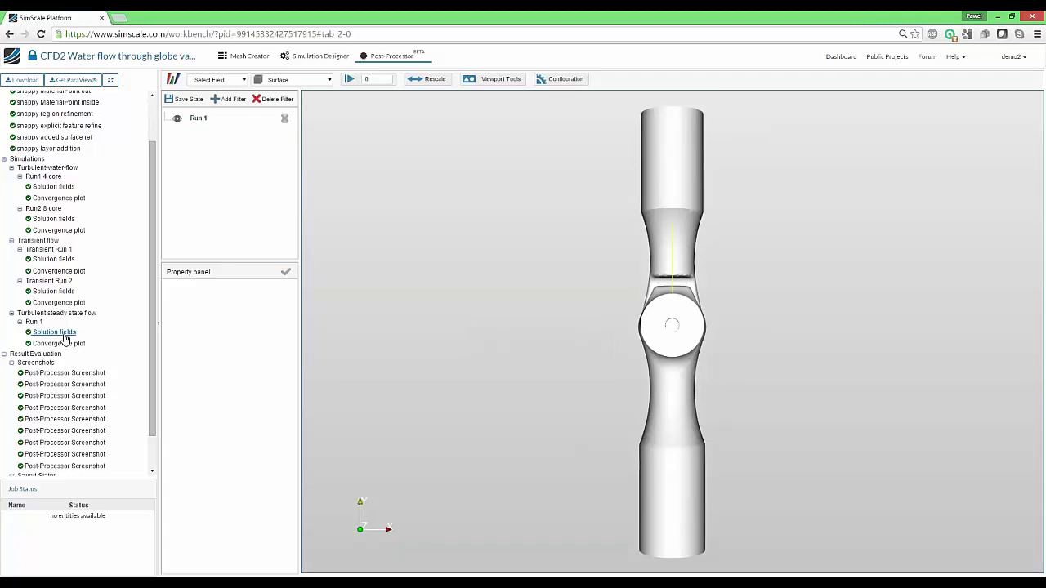
Step: Add a plane Slice filter with normal 1 0 0, edit its origin X (.00) and Y (2), and apply it
{"action": "left_click_drag", "start_coordinate": [562, 360], "coordinate": [512, 264]}
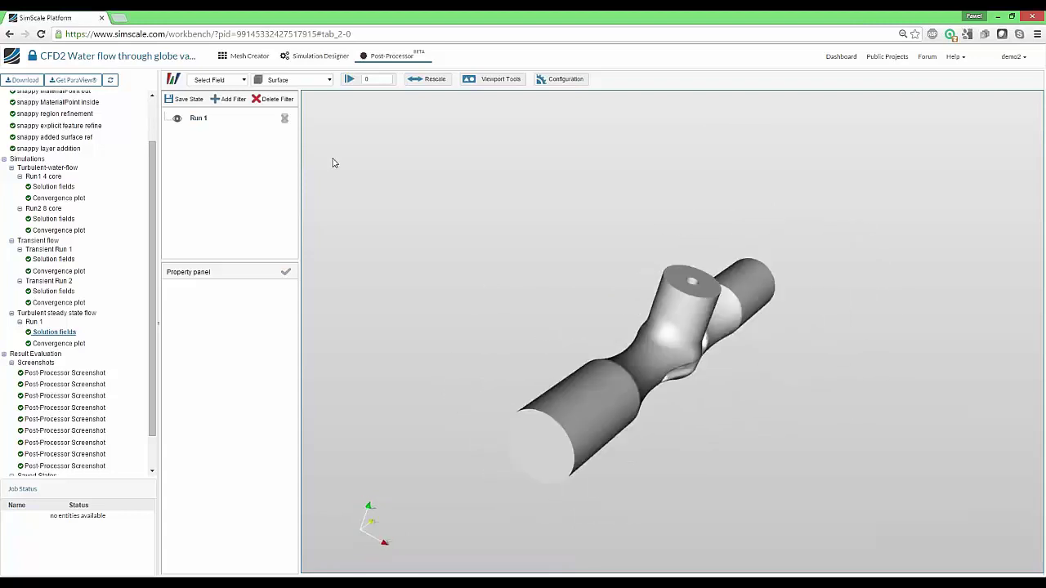
{"action": "left_click", "coordinate": [224, 101]}
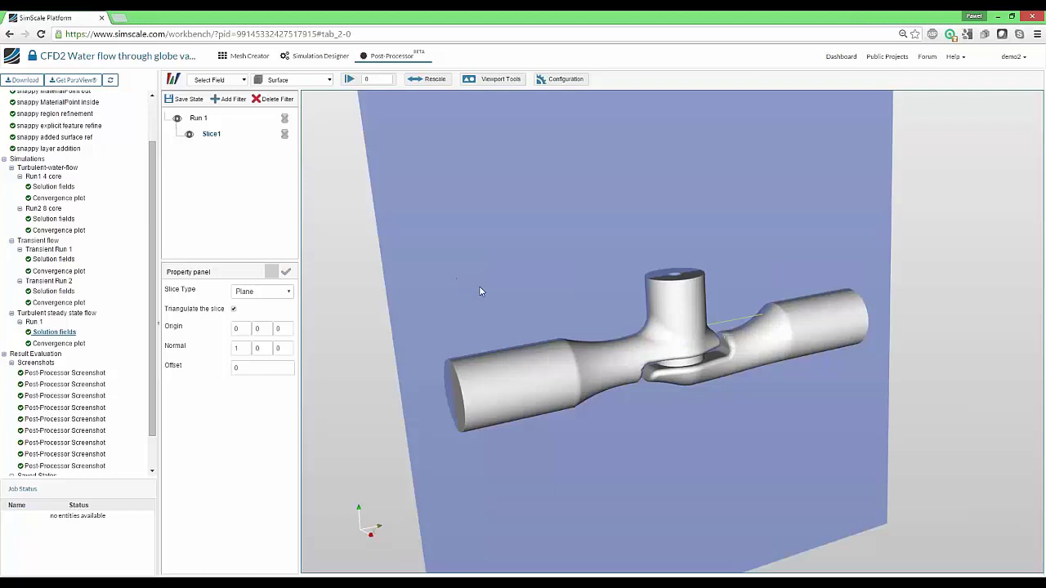
{"action": "mouse_move", "coordinate": [480, 291]}
{"action": "left_mouse_down"}
{"action": "mouse_move", "coordinate": [528, 290]}
{"action": "mouse_move", "coordinate": [498, 286]}
{"action": "left_mouse_up"}
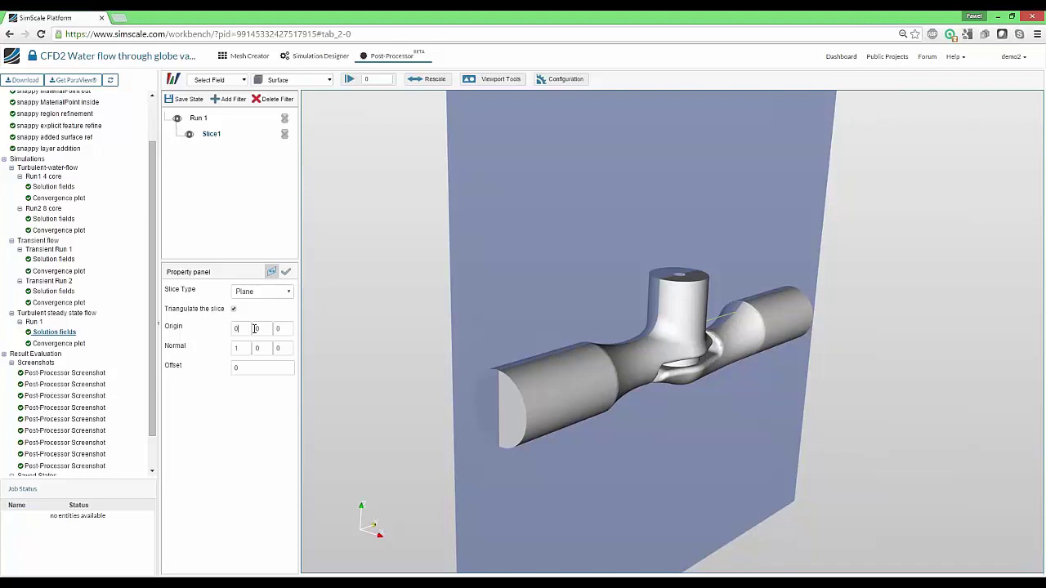
{"action": "left_click", "coordinate": [247, 328]}
{"action": "type", "text": ".00"}
{"action": "left_click", "coordinate": [256, 327]}
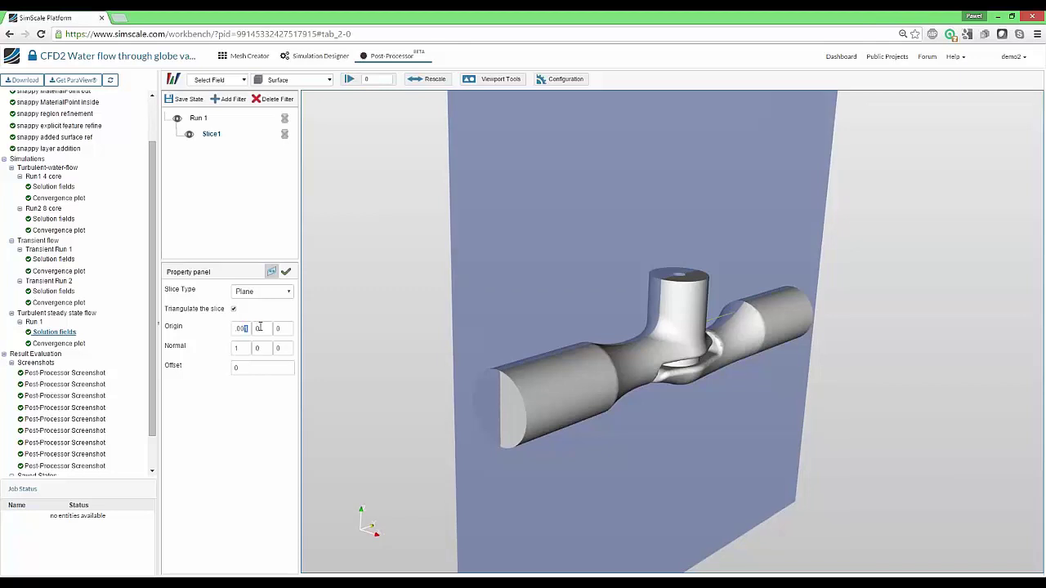
{"action": "type", "text": "2"}
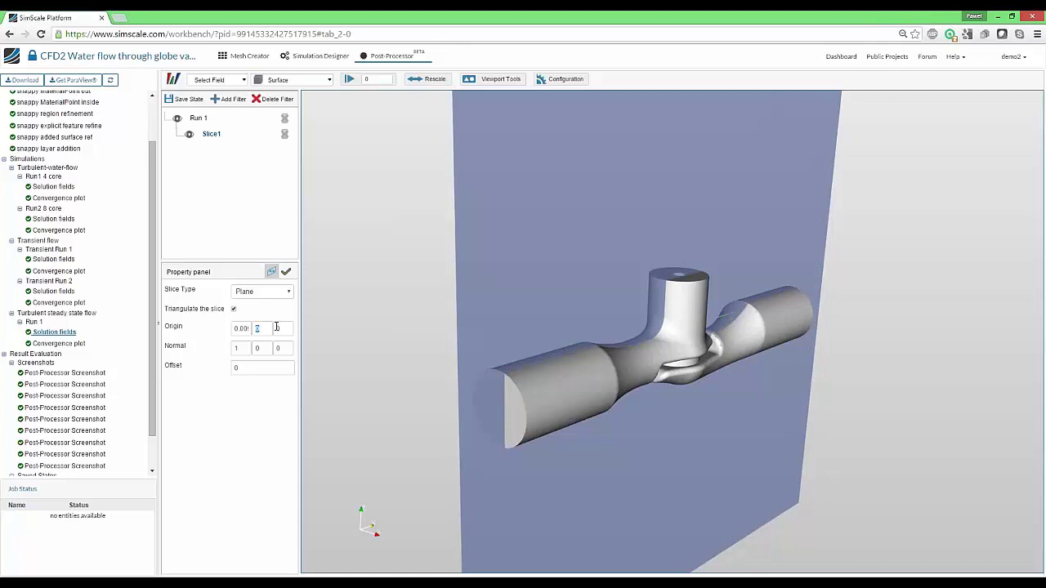
{"action": "left_click", "coordinate": [286, 276]}
Step: Hide the valve body and edit Slice1's normal Y value to 1, applying the change
{"action": "left_click", "coordinate": [177, 121]}
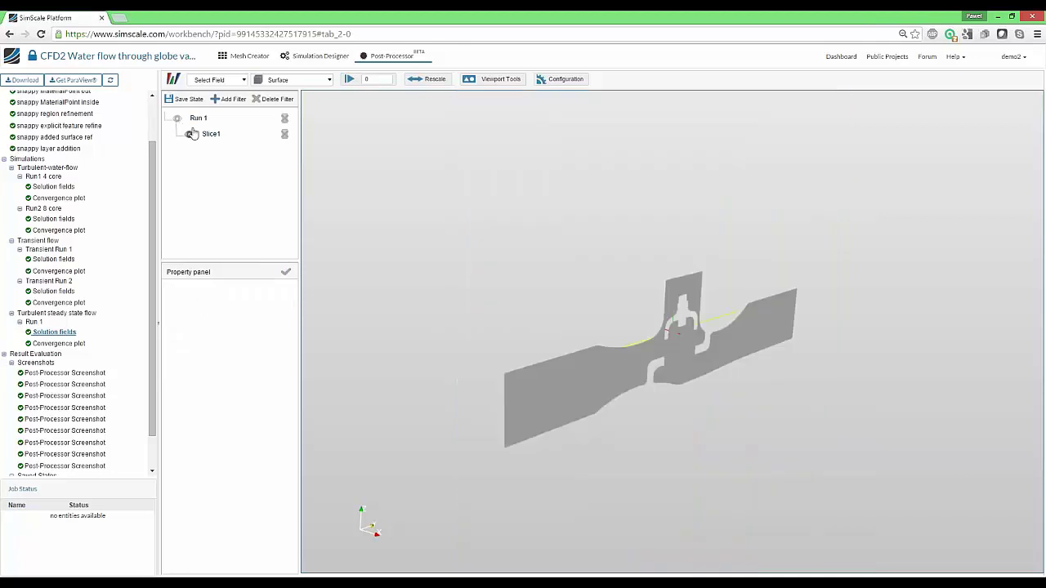
{"action": "mouse_move", "coordinate": [530, 302]}
{"action": "left_mouse_down"}
{"action": "mouse_move", "coordinate": [509, 286]}
{"action": "mouse_move", "coordinate": [467, 301]}
{"action": "mouse_move", "coordinate": [607, 294]}
{"action": "mouse_move", "coordinate": [514, 308]}
{"action": "left_mouse_up"}
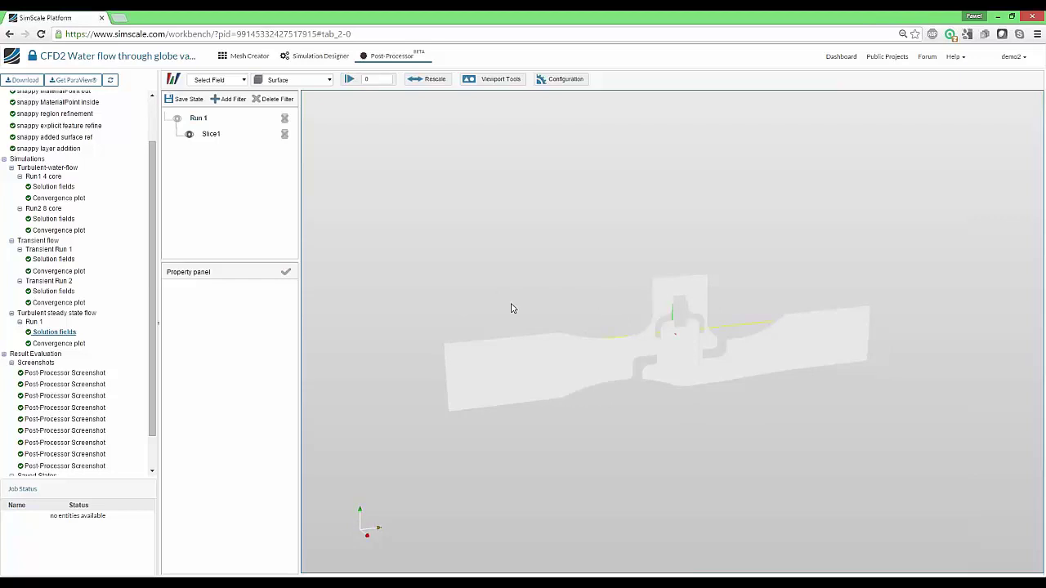
{"action": "left_click", "coordinate": [211, 134]}
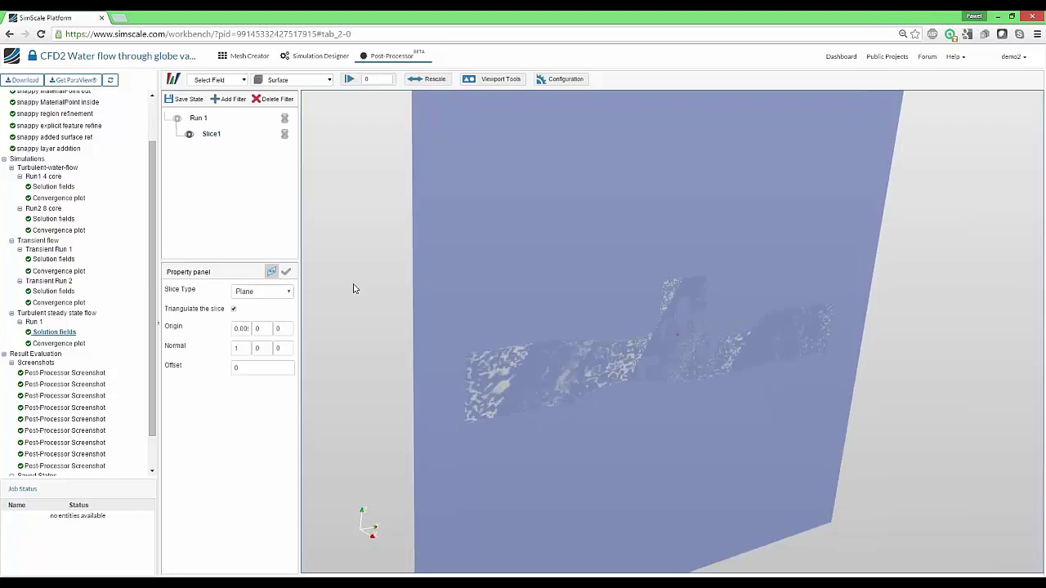
{"action": "double_click", "coordinate": [255, 349]}
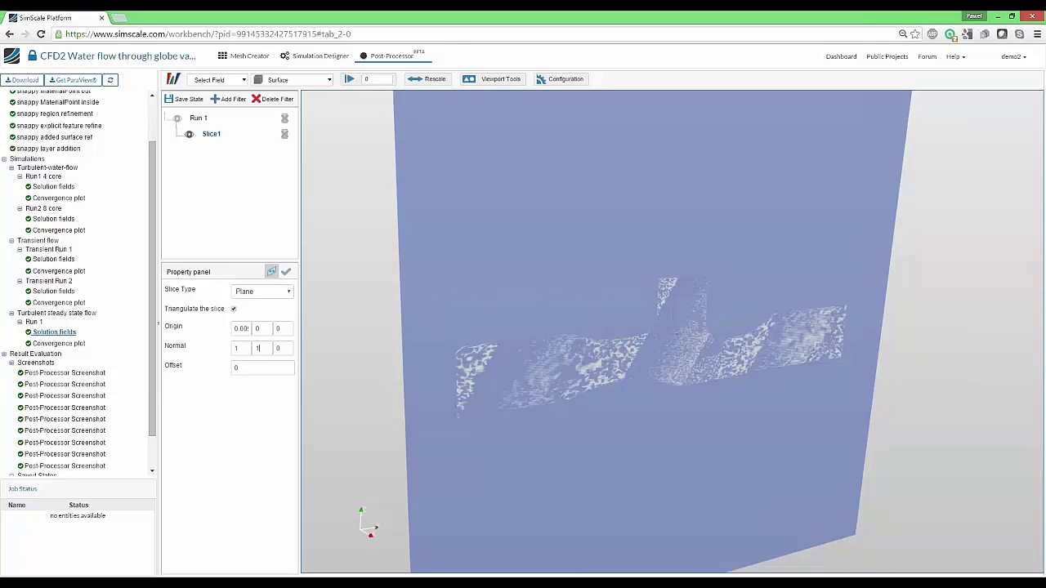
{"action": "type", "text": "1"}
{"action": "key", "text": "Tab"}
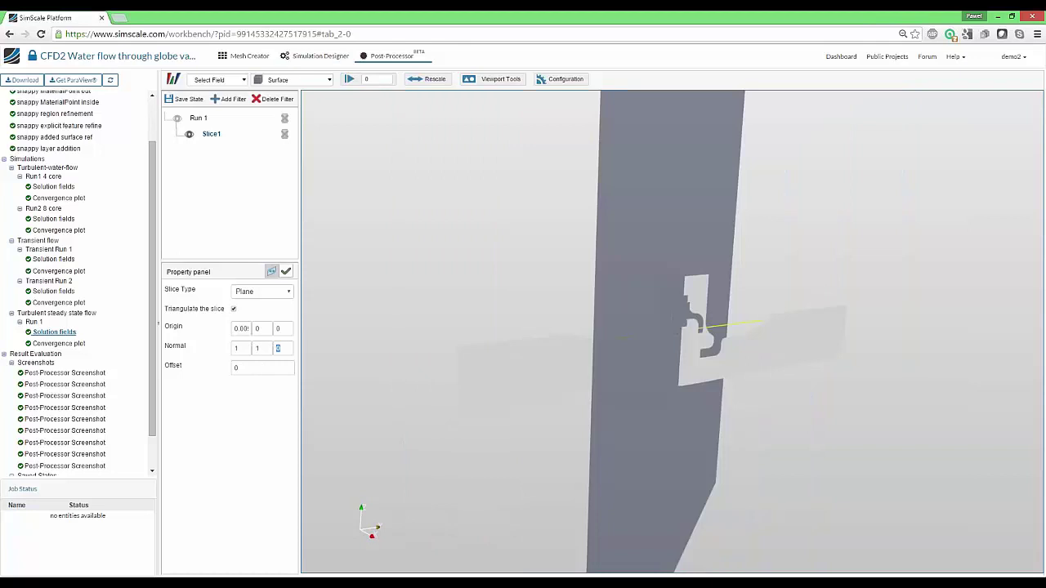
{"action": "left_click", "coordinate": [286, 272]}
{"action": "left_click_drag", "start_coordinate": [512, 313], "coordinate": [357, 332]}
Step: Change the slice normal's Y component to 0.001 and apply it
{"action": "double_click", "coordinate": [257, 348]}
{"action": "key", "text": "BackSpace"}
{"action": "type", "text": "0"}
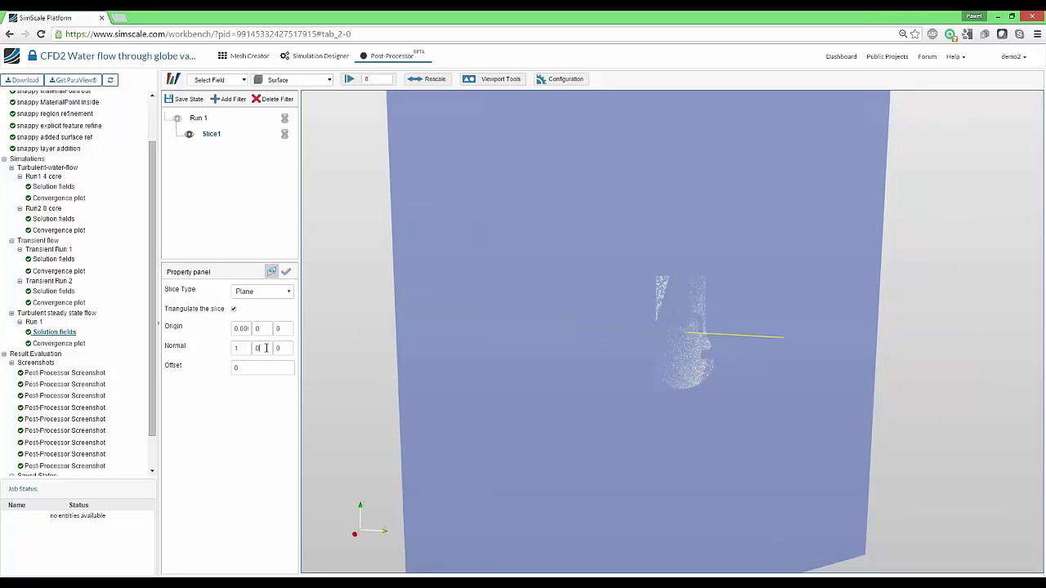
{"action": "type", "text": ".001"}
{"action": "key", "text": "Tab"}
{"action": "left_click", "coordinate": [287, 272]}
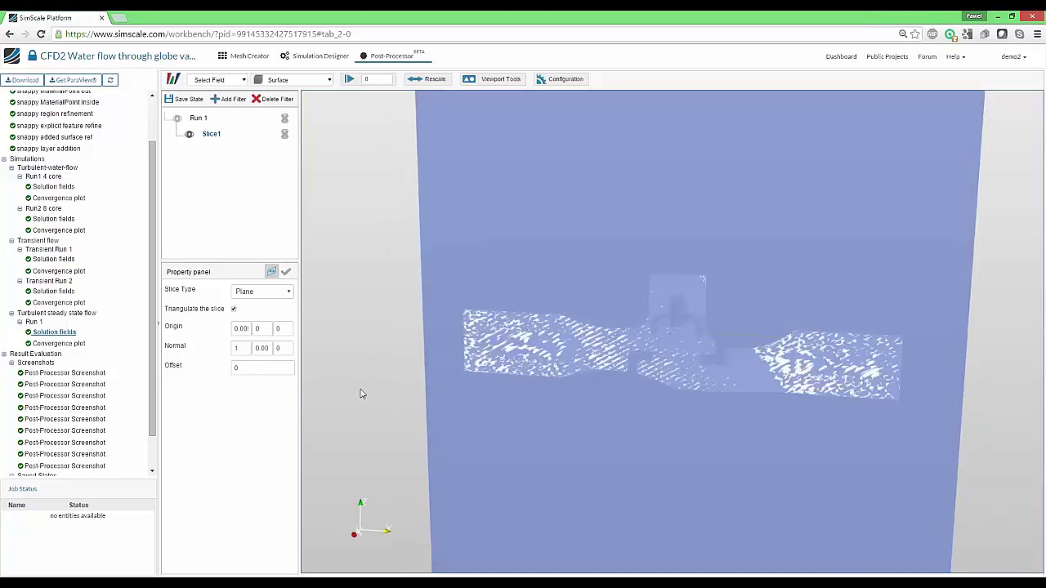
{"action": "left_click_drag", "start_coordinate": [385, 393], "coordinate": [415, 418]}
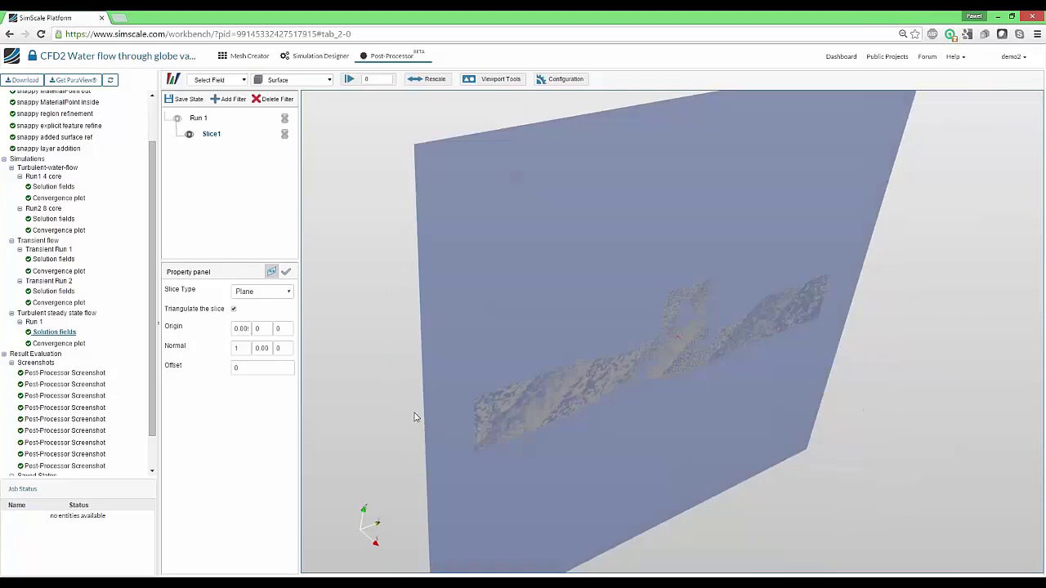
Step: Settle the normal at 1 0.01 0, hide the plane preview, and check the slice origin
{"action": "left_click", "coordinate": [268, 349]}
{"action": "left_click", "coordinate": [286, 272]}
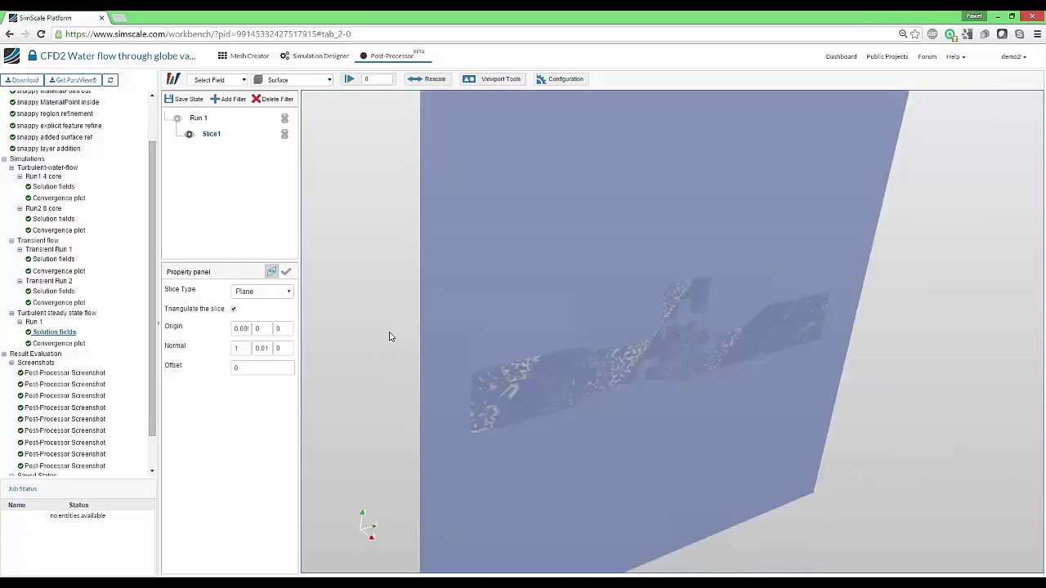
{"action": "left_click_drag", "start_coordinate": [388, 329], "coordinate": [351, 316]}
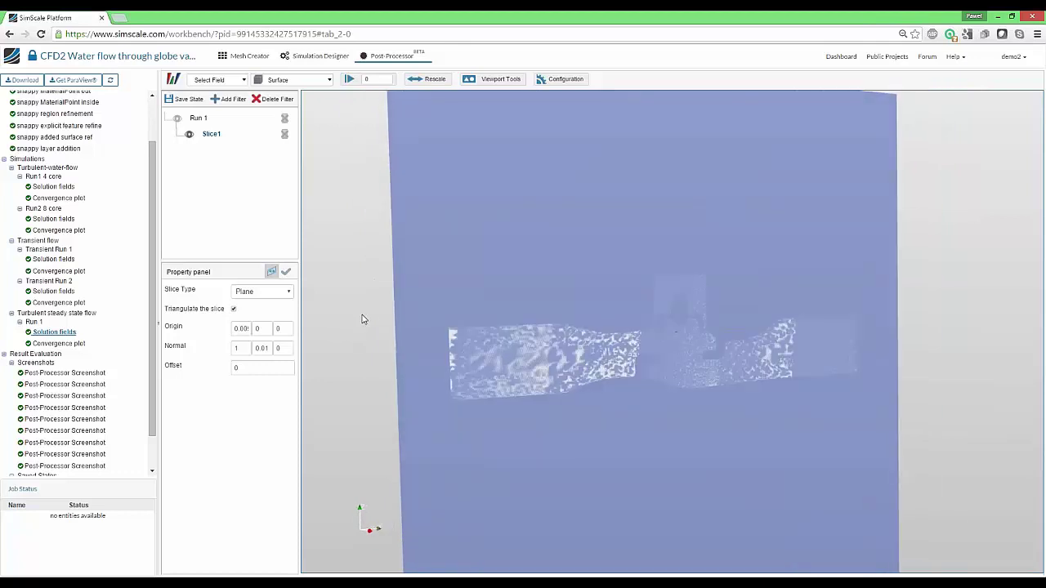
{"action": "left_click", "coordinate": [274, 273]}
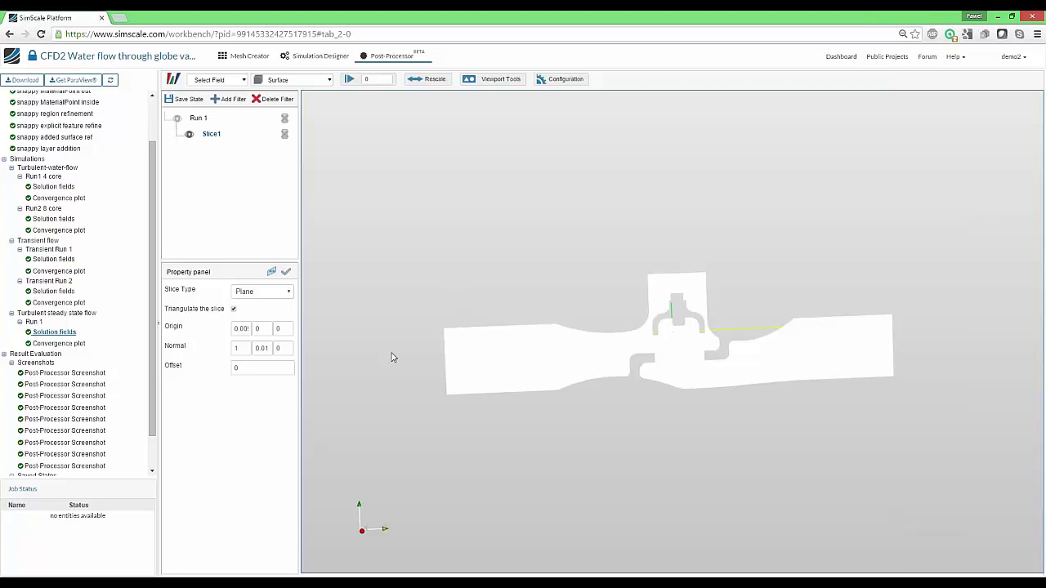
{"action": "left_click", "coordinate": [260, 329]}
{"action": "left_click_drag", "start_coordinate": [423, 295], "coordinate": [436, 299]}
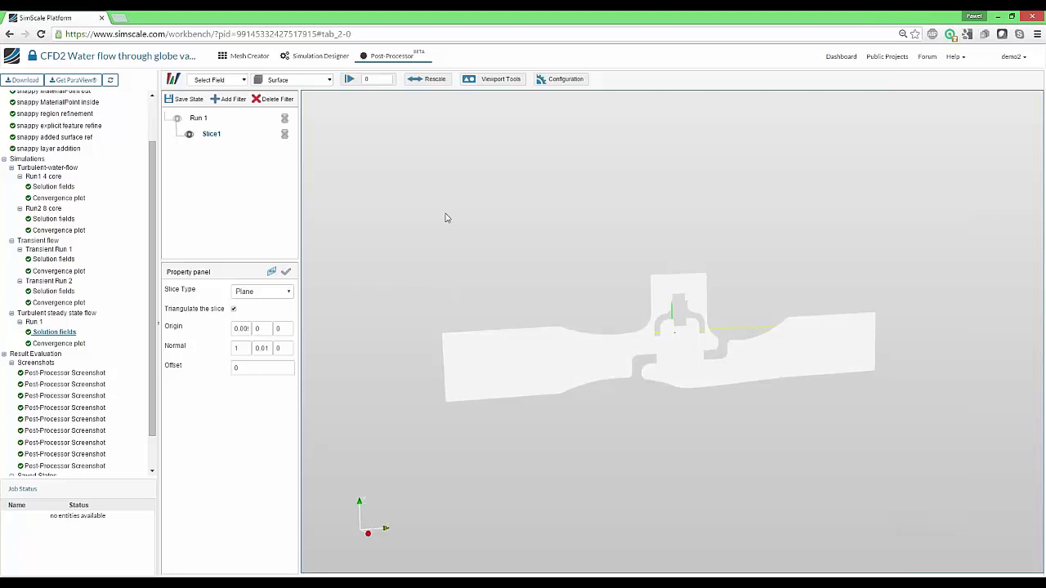
{"action": "mouse_move", "coordinate": [451, 221]}
{"action": "left_mouse_down"}
{"action": "mouse_move", "coordinate": [467, 221]}
{"action": "mouse_move", "coordinate": [437, 230]}
{"action": "left_mouse_up"}
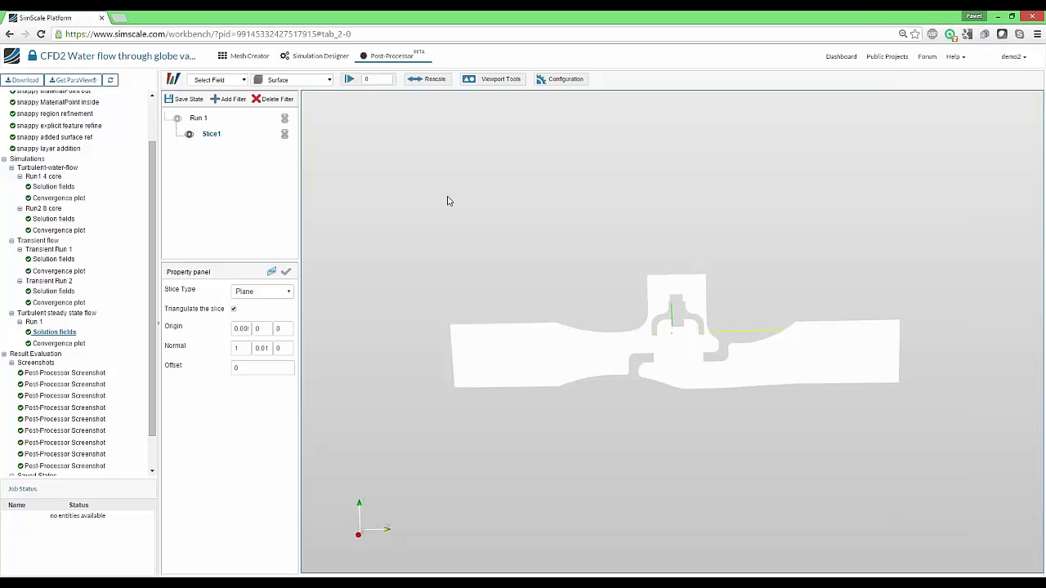
Step: Colour Slice1 by Point Data velocity U [3] magnitude
{"action": "left_click", "coordinate": [229, 81]}
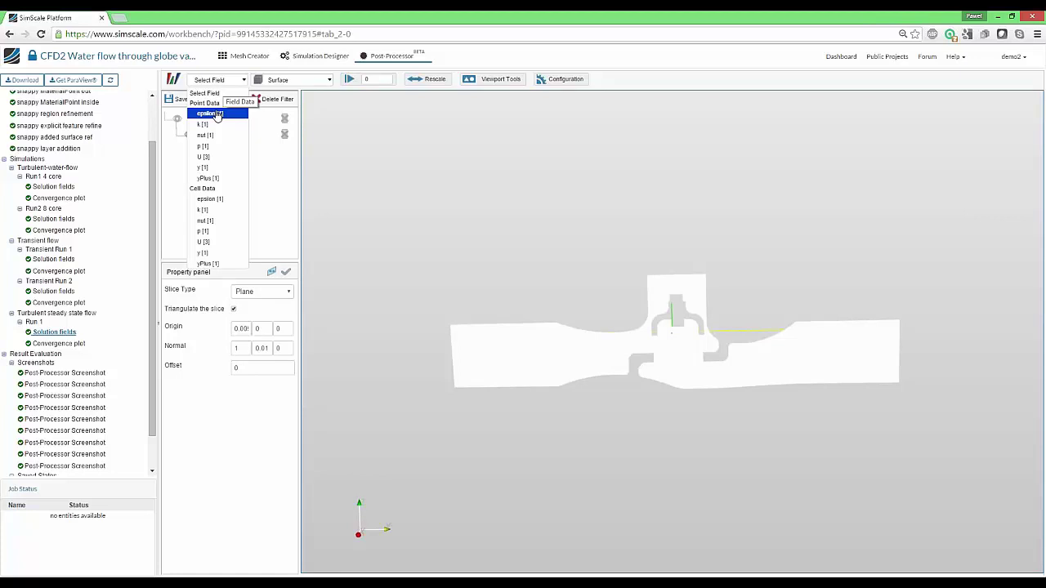
{"action": "left_click", "coordinate": [220, 158]}
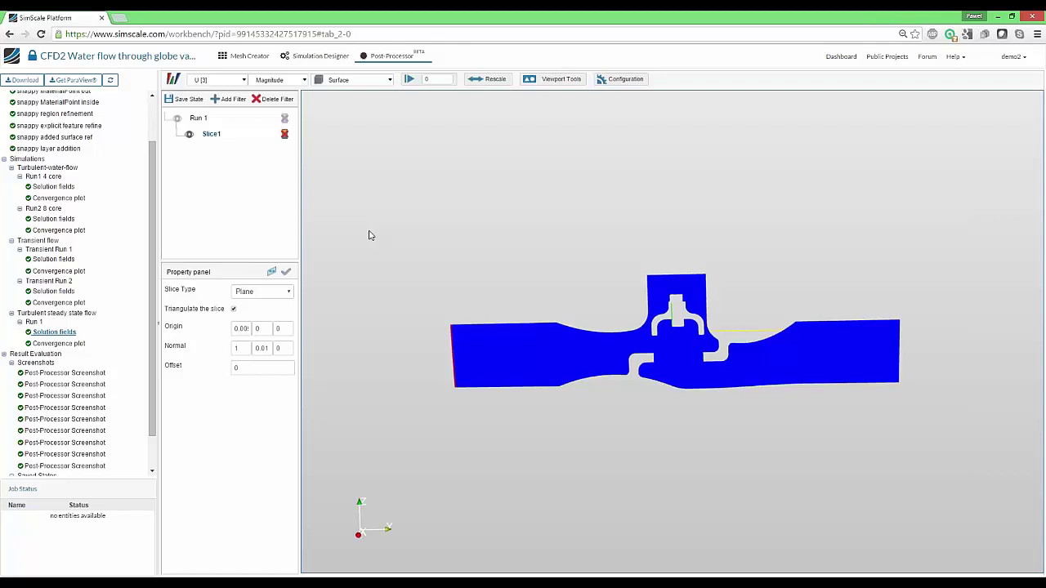
{"action": "left_click", "coordinate": [409, 79]}
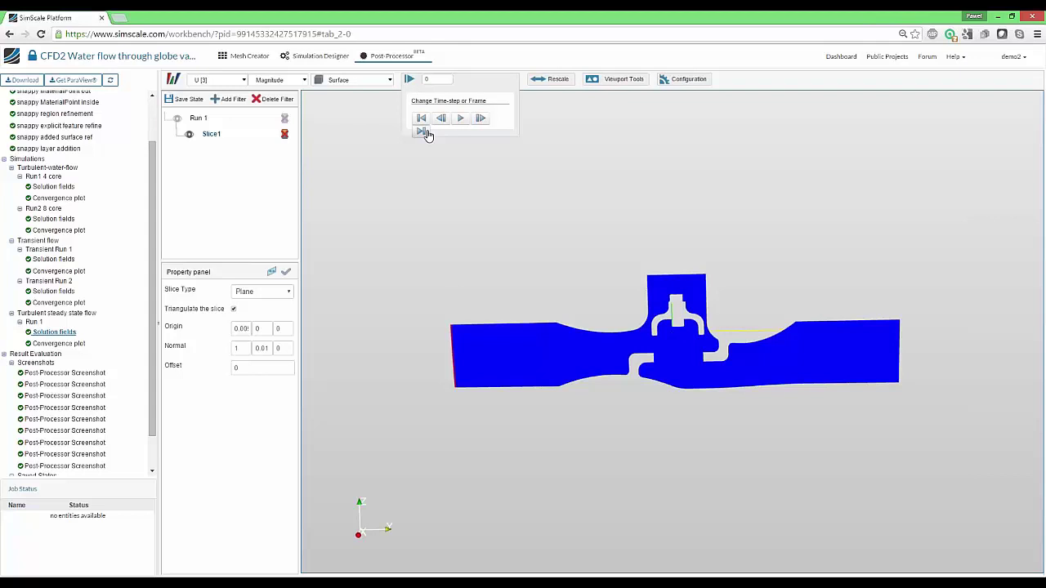
Step: Jump to the final time step 200 and view the slice slightly tilted and zoomed in
{"action": "left_click", "coordinate": [424, 132]}
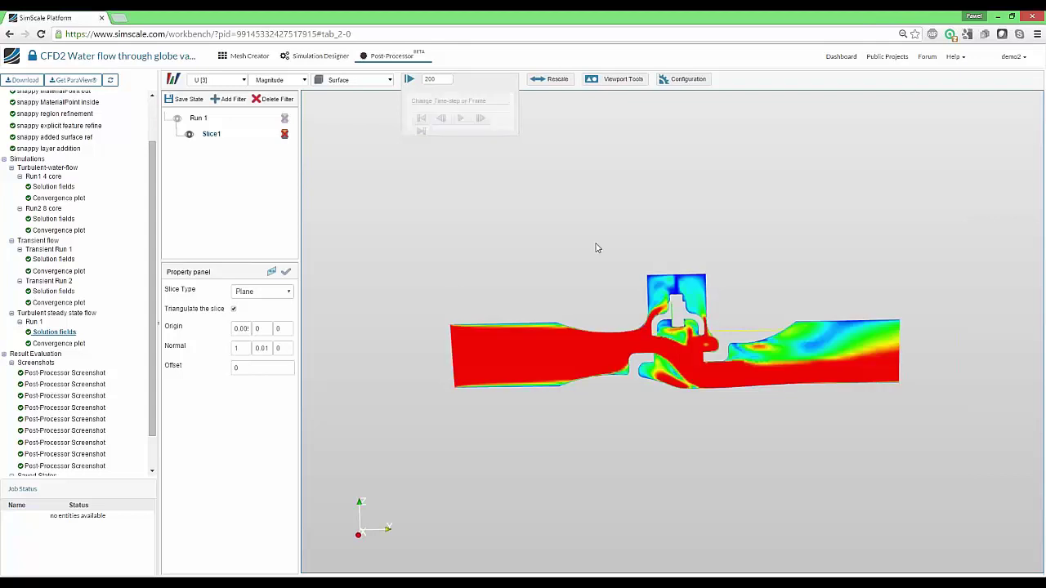
{"action": "mouse_move", "coordinate": [577, 231]}
{"action": "left_mouse_down"}
{"action": "mouse_move", "coordinate": [613, 242]}
{"action": "mouse_move", "coordinate": [591, 239]}
{"action": "left_mouse_up"}
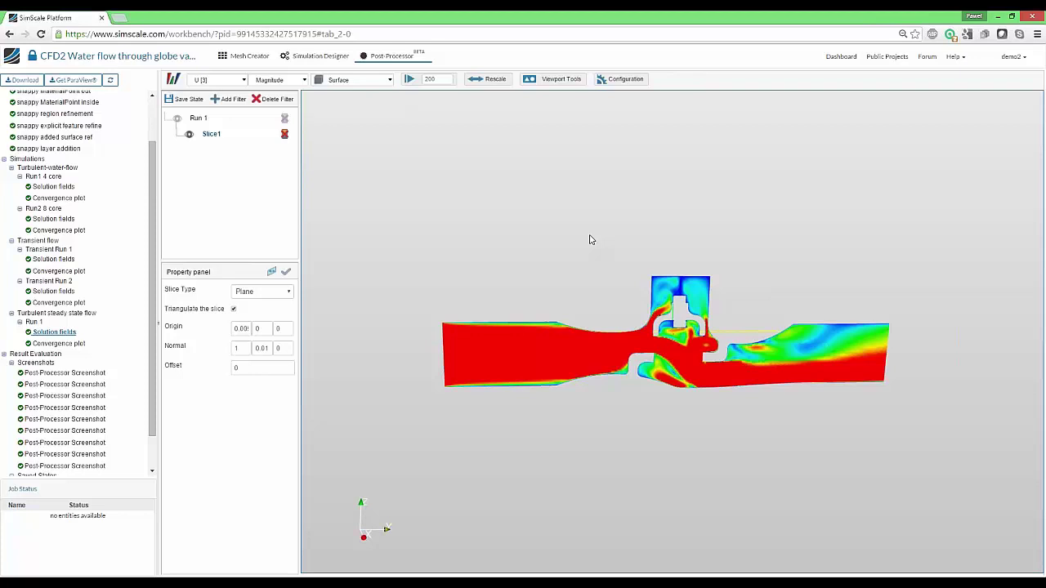
{"action": "scroll", "coordinate": [624, 374], "scroll_direction": "up", "scroll_amount": 3}
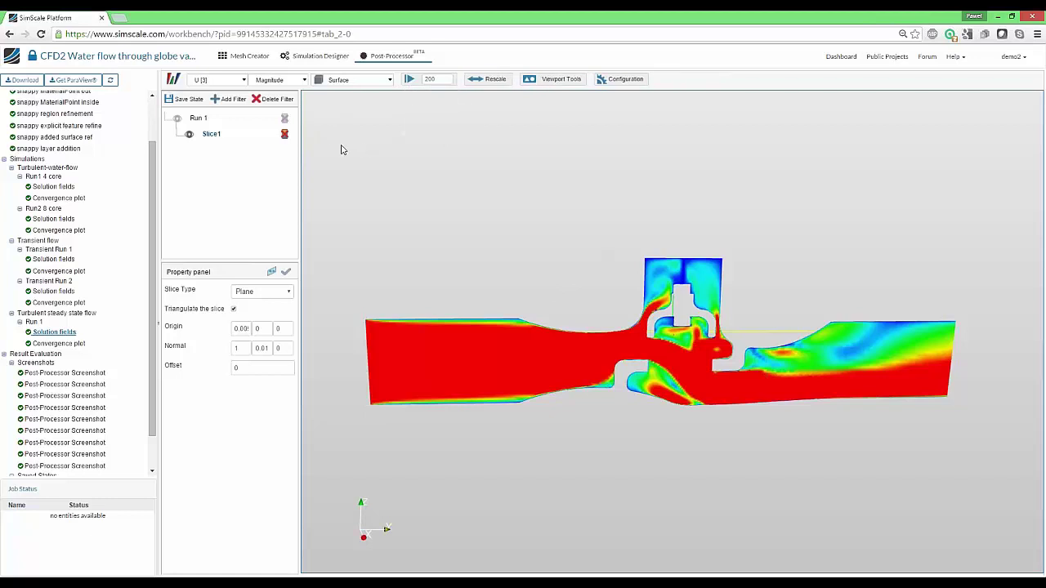
Step: Show the velocity U colour legend for Slice1 and bring up the Rescale range options
{"action": "left_click", "coordinate": [285, 135]}
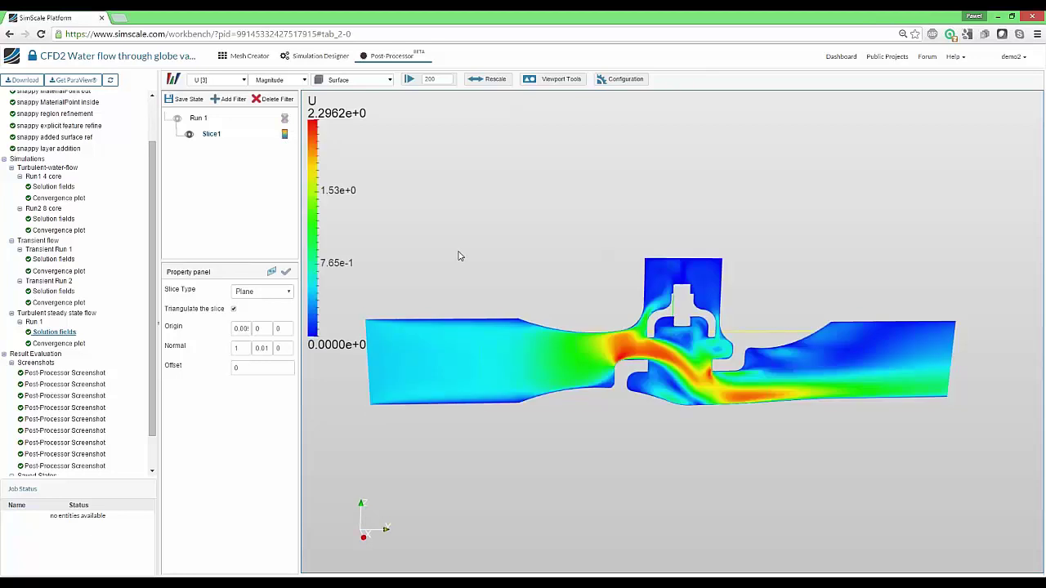
{"action": "middle_click_drag", "start_coordinate": [480, 264], "coordinate": [499, 262]}
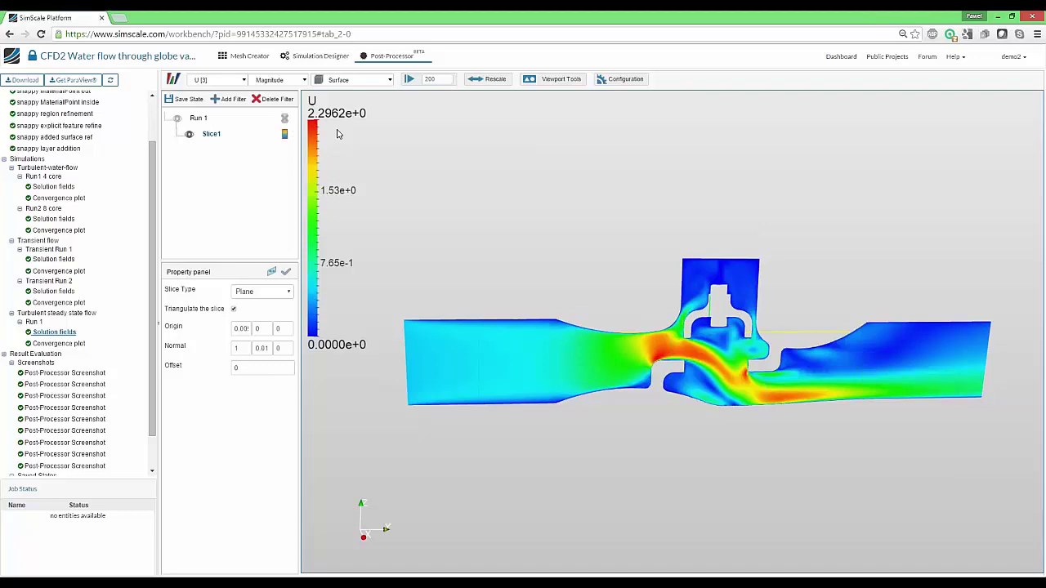
{"action": "left_click", "coordinate": [493, 79]}
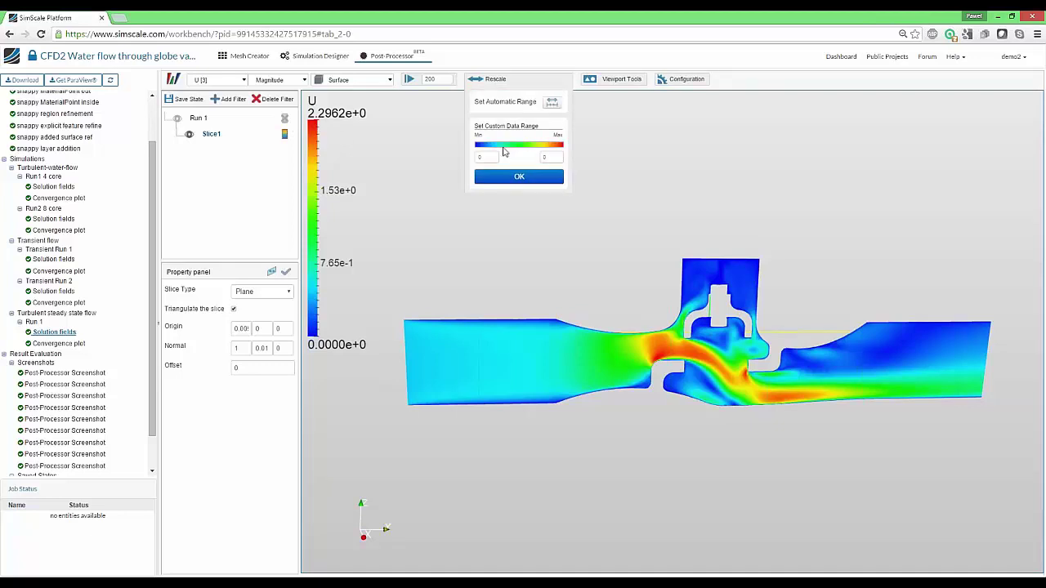
Step: Set the custom colour range maximum to 2, try Set Automatic Range, then reapply maximum 2
{"action": "left_click", "coordinate": [544, 157]}
{"action": "left_click", "coordinate": [541, 177]}
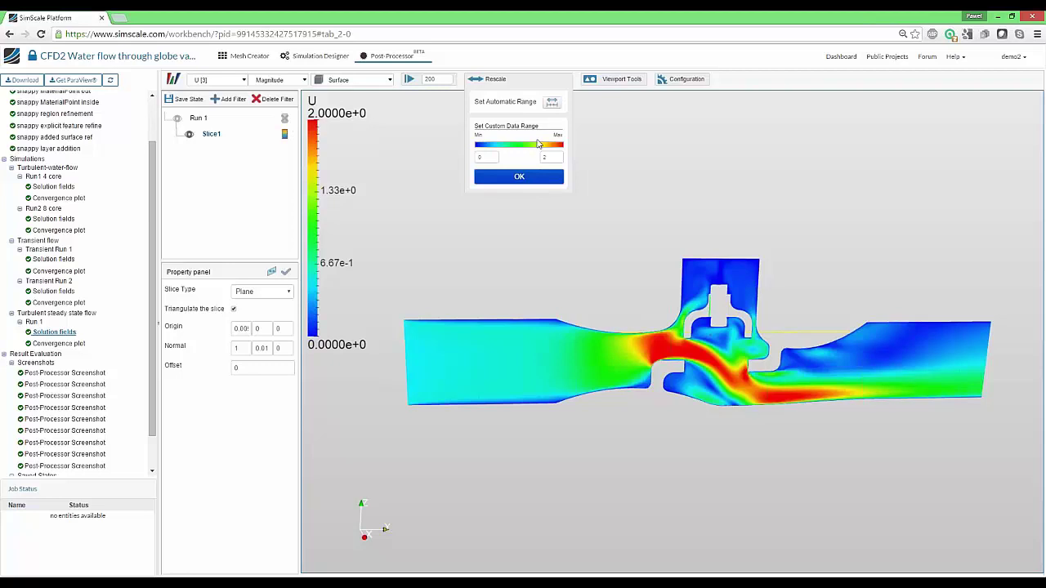
{"action": "left_click", "coordinate": [553, 103]}
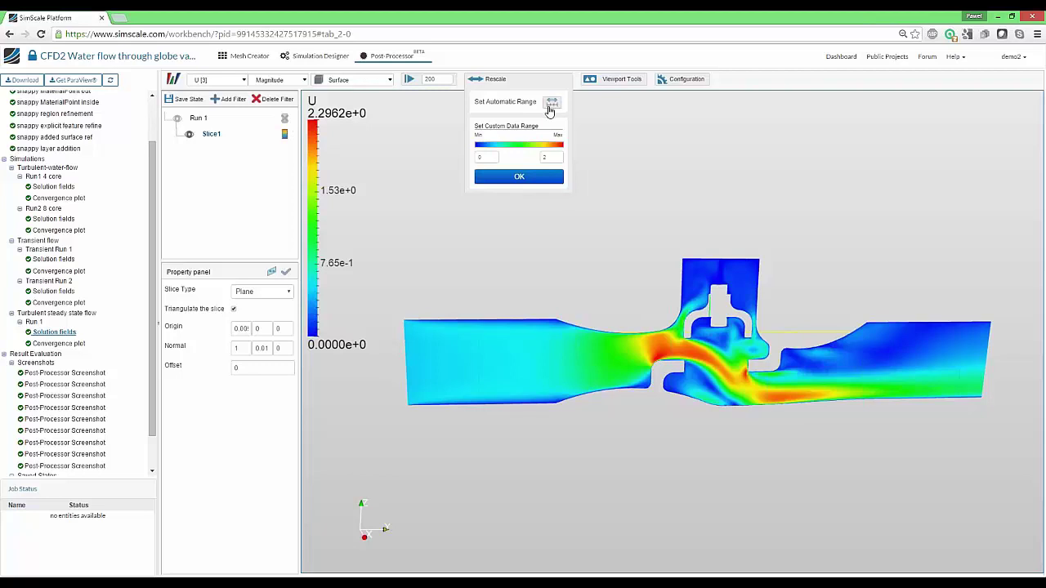
{"action": "left_click", "coordinate": [549, 154]}
{"action": "left_click", "coordinate": [549, 177]}
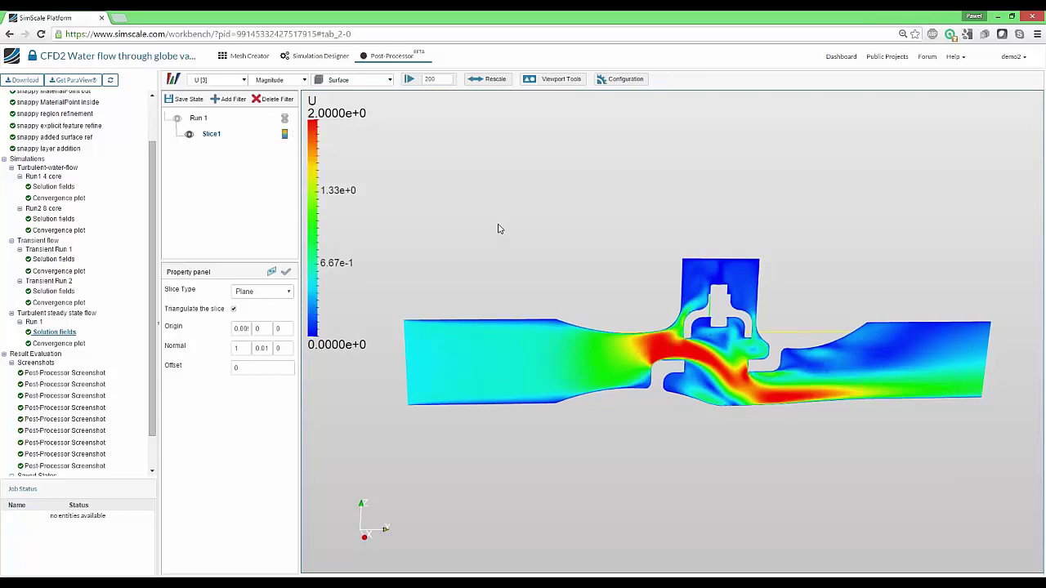
Step: Colour the slice by Cell Data U [3] and zoom into the valve seat, panning toward the outlet
{"action": "left_click", "coordinate": [215, 83]}
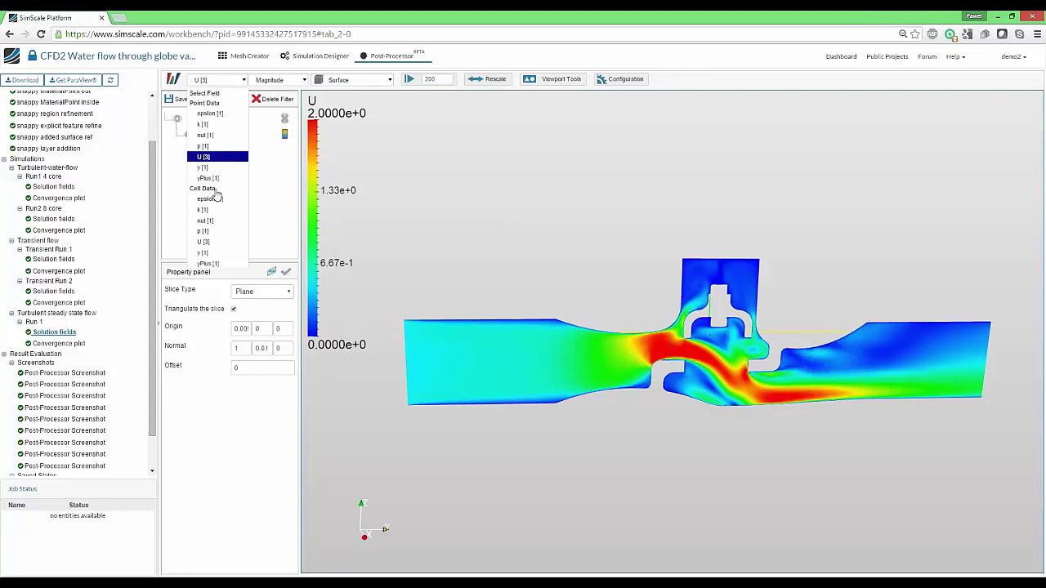
{"action": "left_click", "coordinate": [204, 242]}
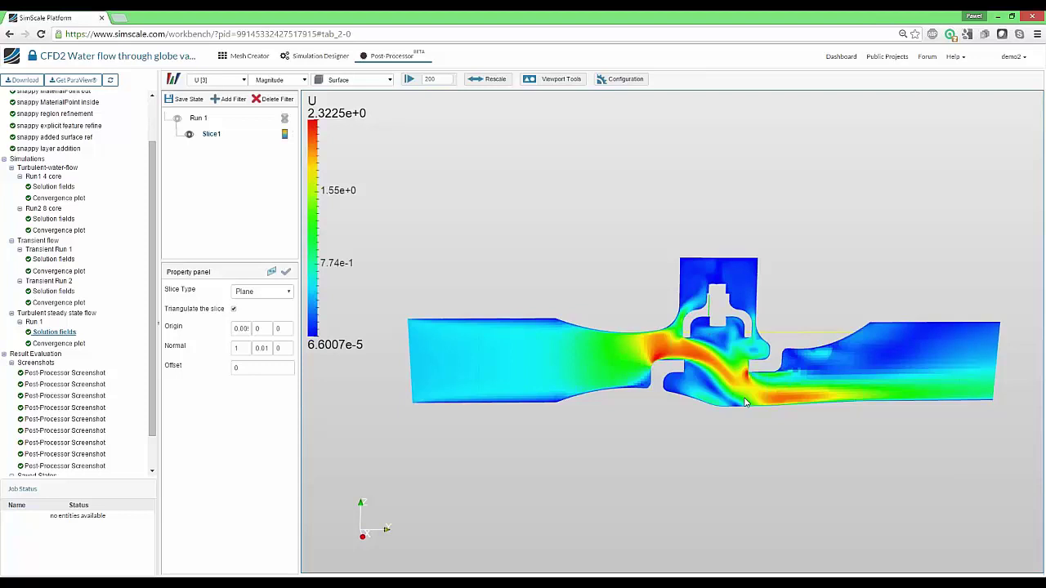
{"action": "scroll", "coordinate": [685, 421], "scroll_direction": "up", "scroll_amount": 3}
{"action": "scroll", "coordinate": [681, 432], "scroll_direction": "up", "scroll_amount": 5}
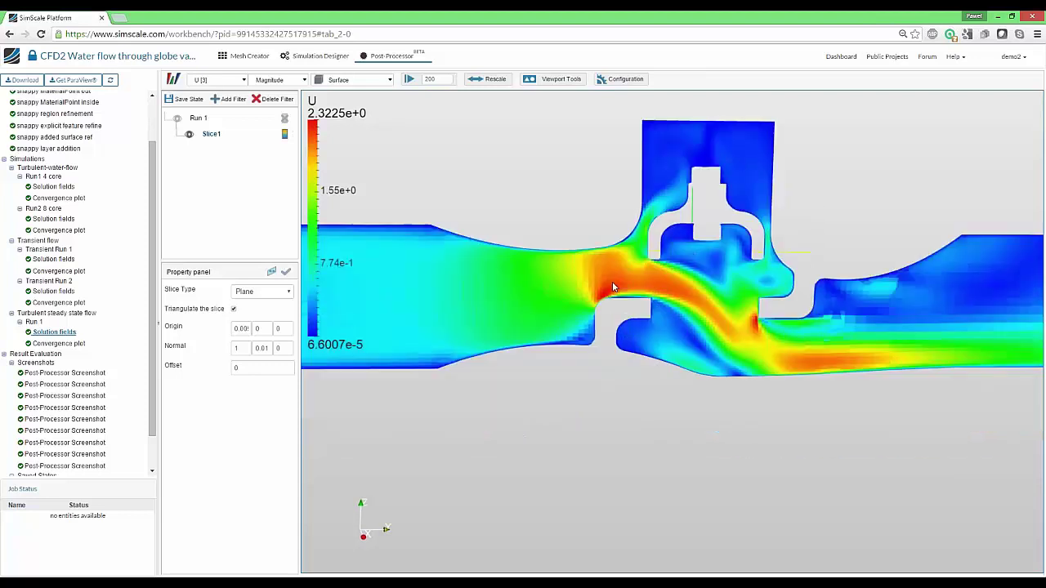
{"action": "scroll", "coordinate": [664, 370], "scroll_direction": "up", "scroll_amount": 5}
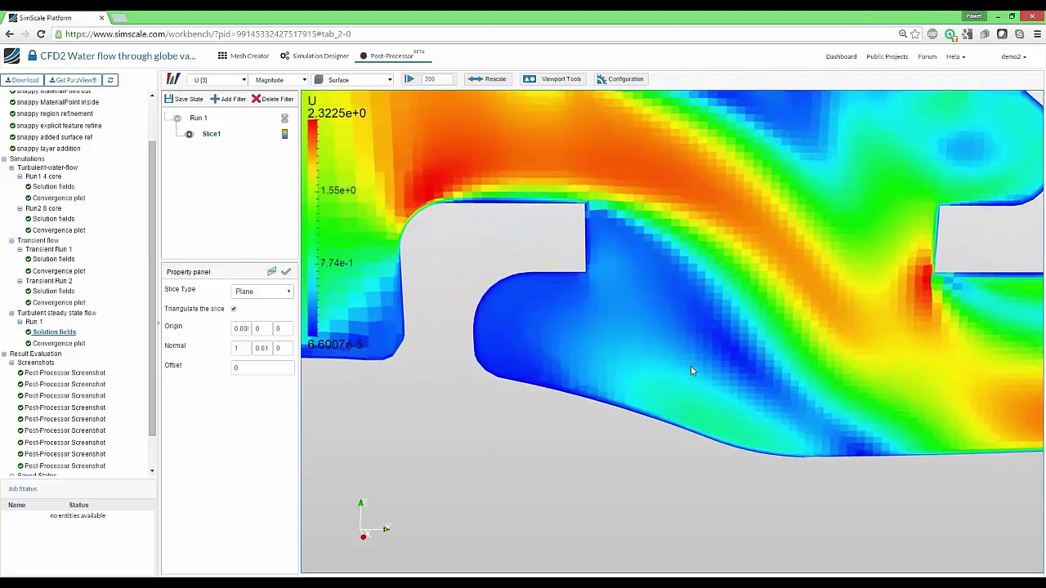
{"action": "scroll", "coordinate": [705, 363], "scroll_direction": "down", "scroll_amount": 3}
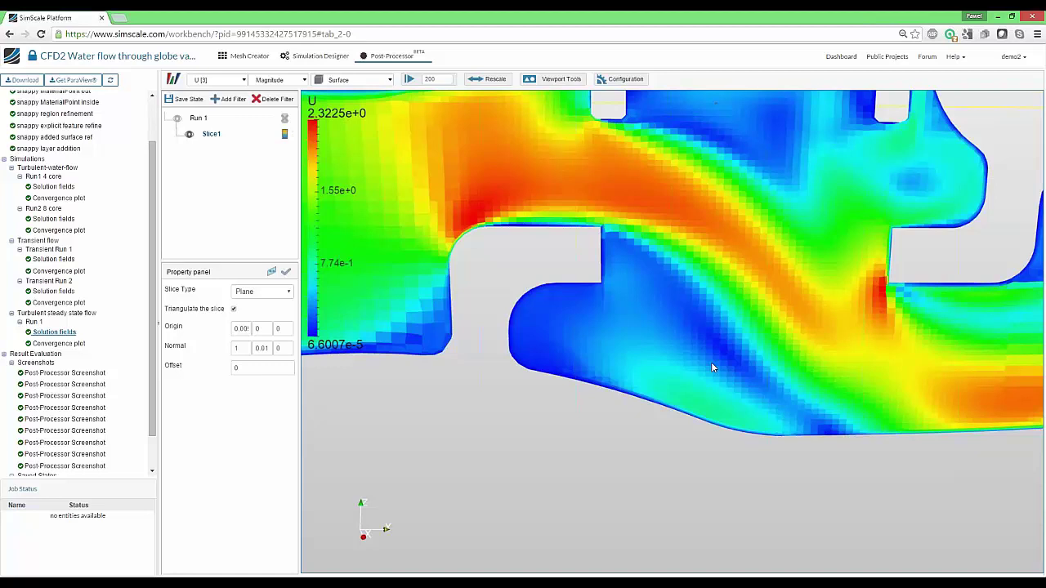
{"action": "middle_click_drag", "start_coordinate": [820, 350], "coordinate": [395, 337]}
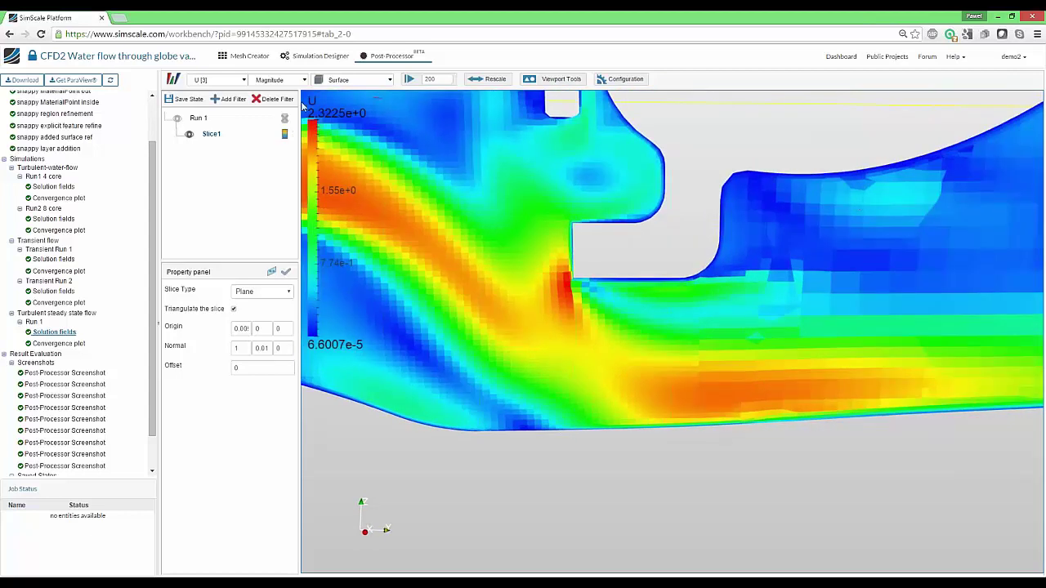
{"action": "left_click", "coordinate": [221, 79]}
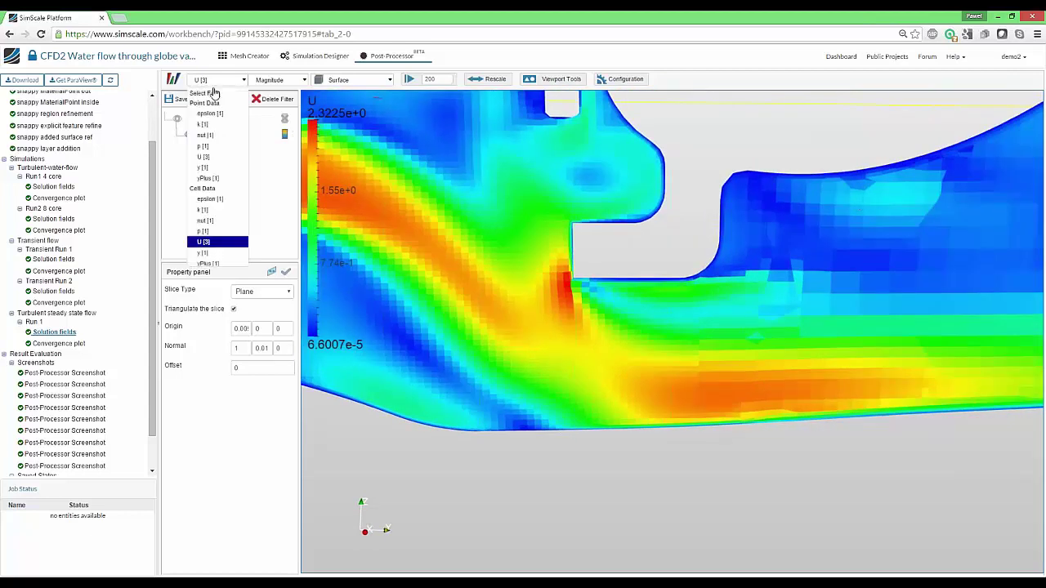
{"action": "left_click", "coordinate": [216, 158]}
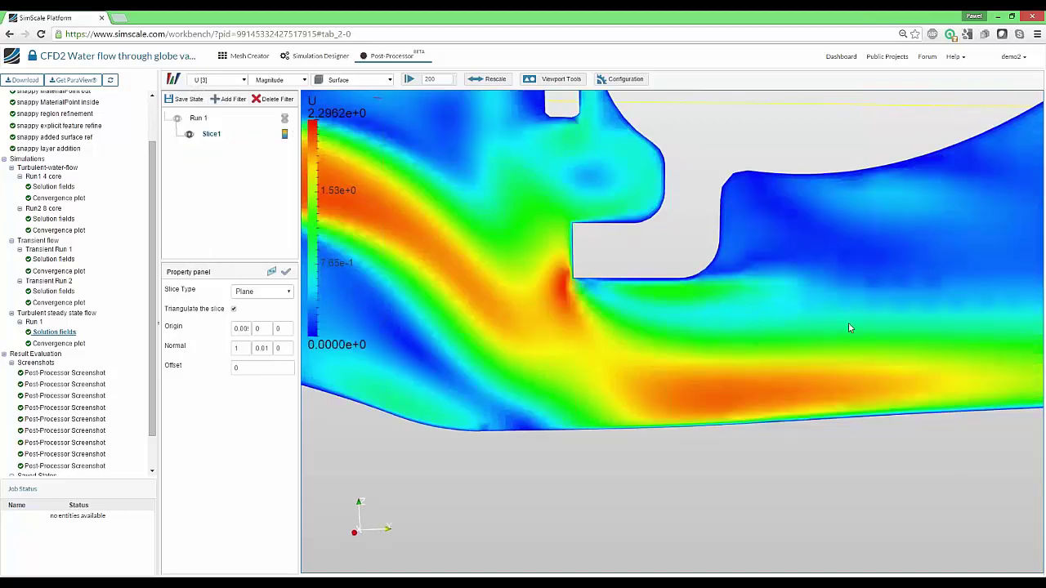
{"action": "left_click", "coordinate": [217, 80]}
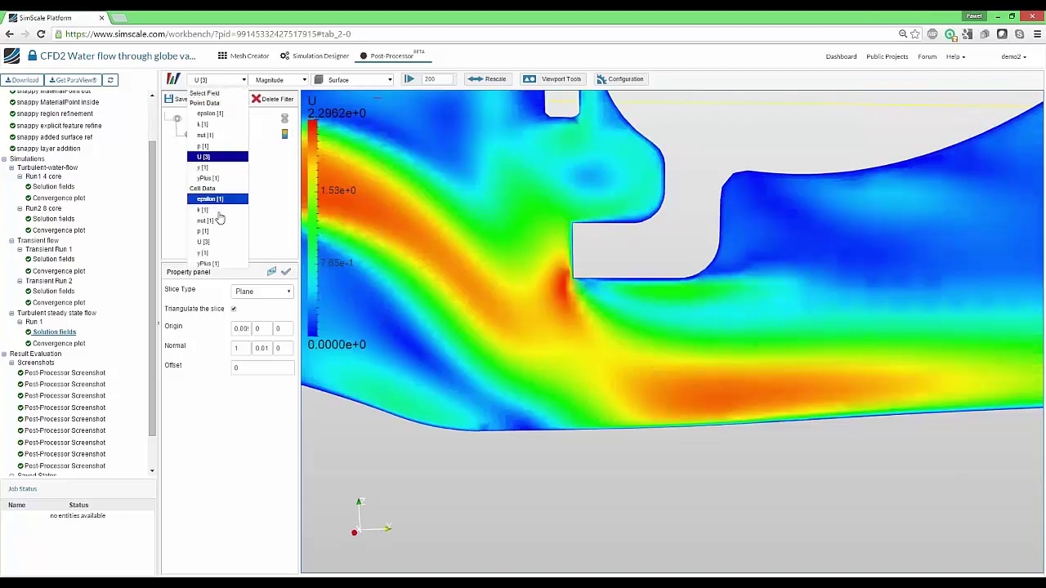
{"action": "left_click", "coordinate": [214, 242]}
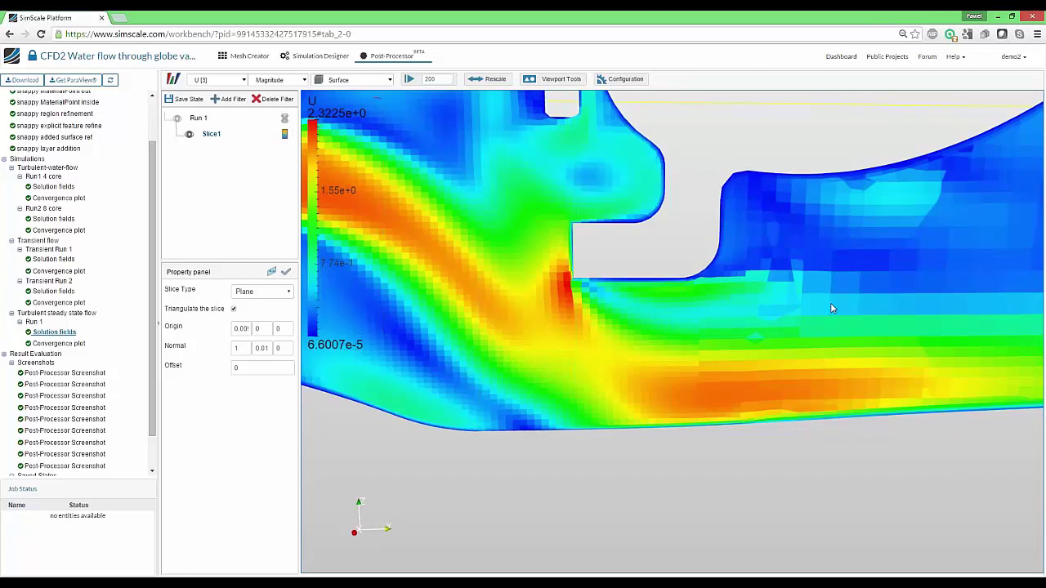
{"action": "scroll", "coordinate": [830, 302], "scroll_direction": "down", "scroll_amount": 2}
{"action": "scroll", "coordinate": [828, 302], "scroll_direction": "up", "scroll_amount": 3}
{"action": "scroll", "coordinate": [828, 302], "scroll_direction": "down", "scroll_amount": 3}
{"action": "scroll", "coordinate": [825, 312], "scroll_direction": "down", "scroll_amount": 5}
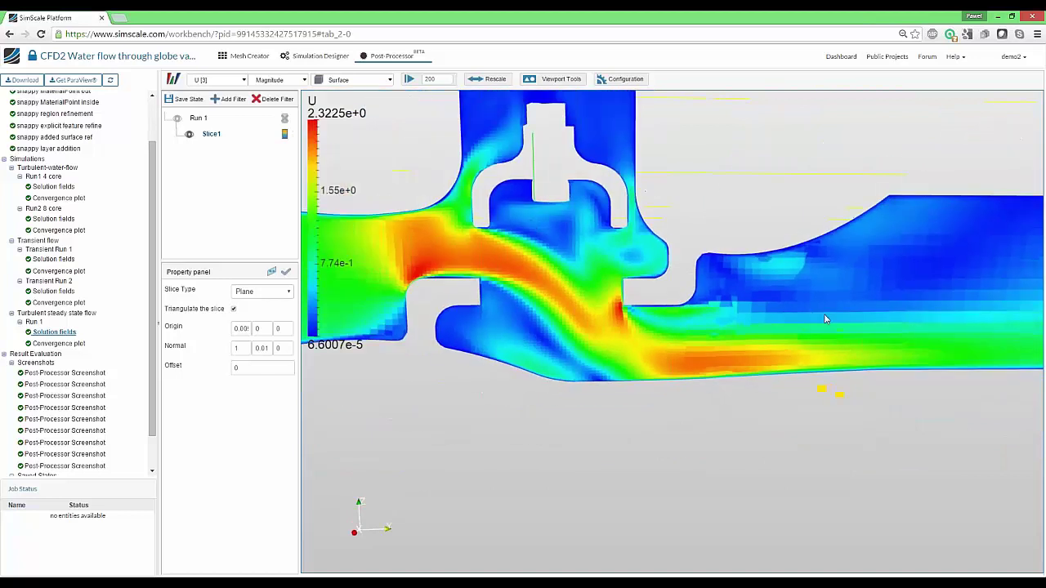
{"action": "scroll", "coordinate": [811, 337], "scroll_direction": "down", "scroll_amount": 2}
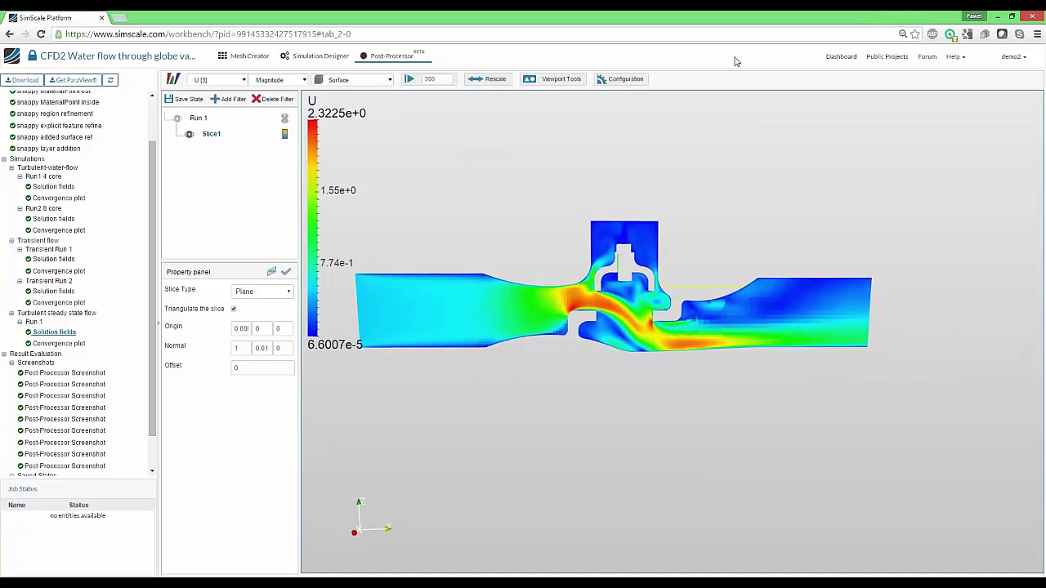
{"action": "scroll", "coordinate": [744, 326], "scroll_direction": "up", "scroll_amount": 5}
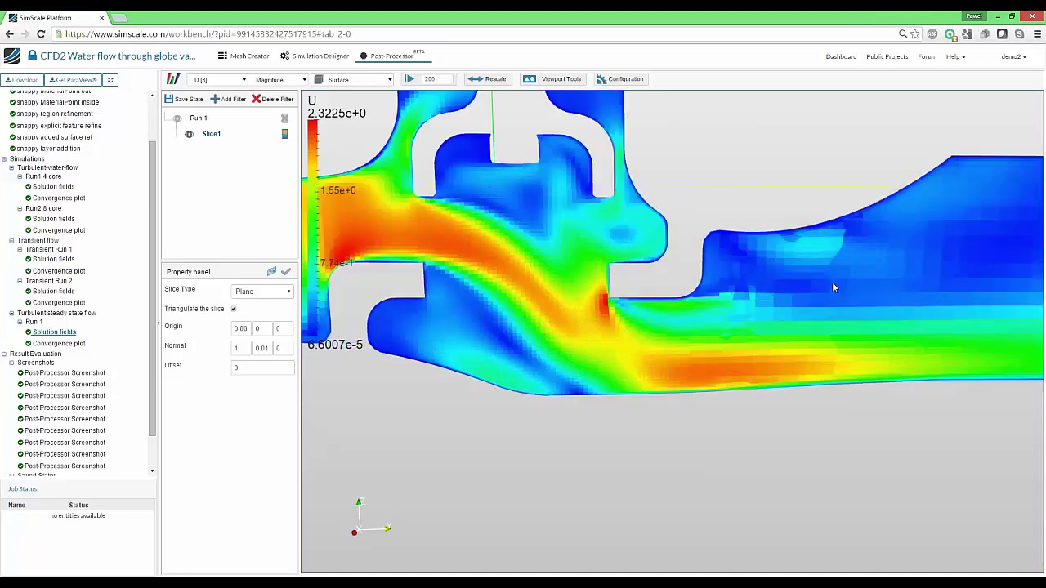
{"action": "left_click_drag", "start_coordinate": [809, 282], "coordinate": [807, 301]}
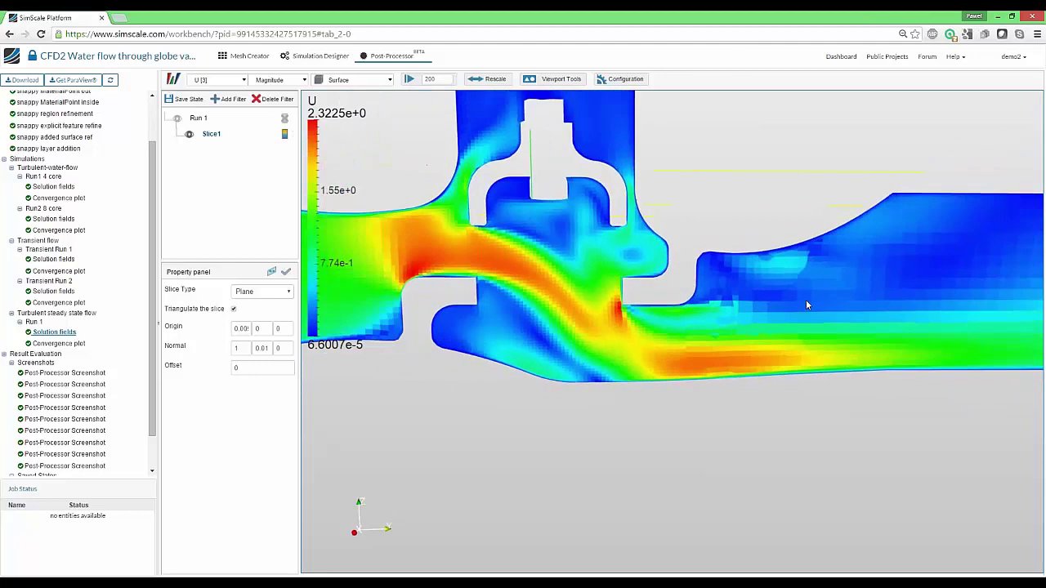
{"action": "scroll", "coordinate": [806, 304], "scroll_direction": "down", "scroll_amount": 4}
Step: Add a plane clip, Clip1, to the slice with normal 0 1 0 and origin 0 -0.1 0
{"action": "left_click_drag", "start_coordinate": [530, 250], "coordinate": [497, 264]}
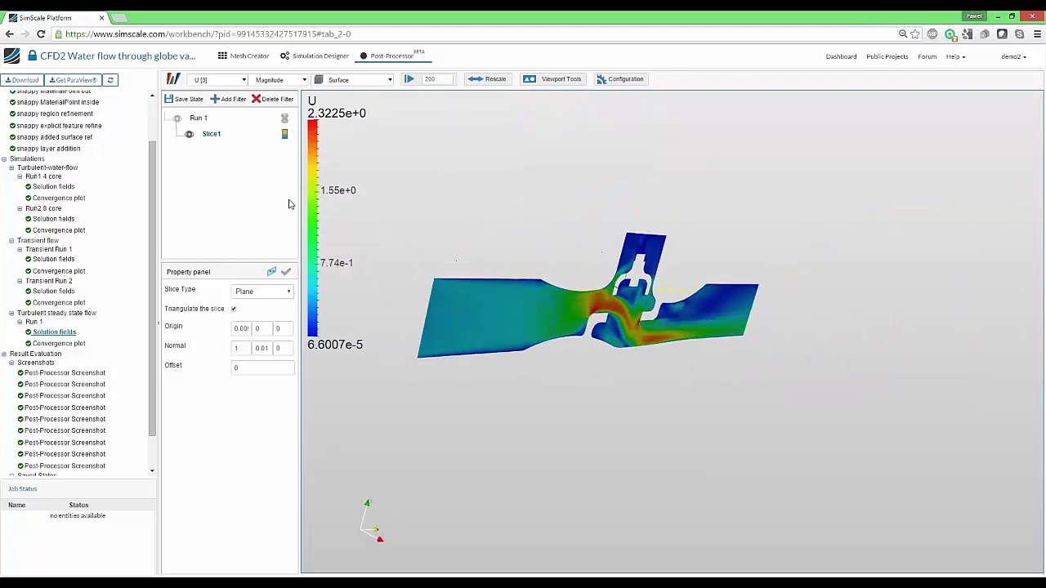
{"action": "left_click_drag", "start_coordinate": [446, 156], "coordinate": [277, 163]}
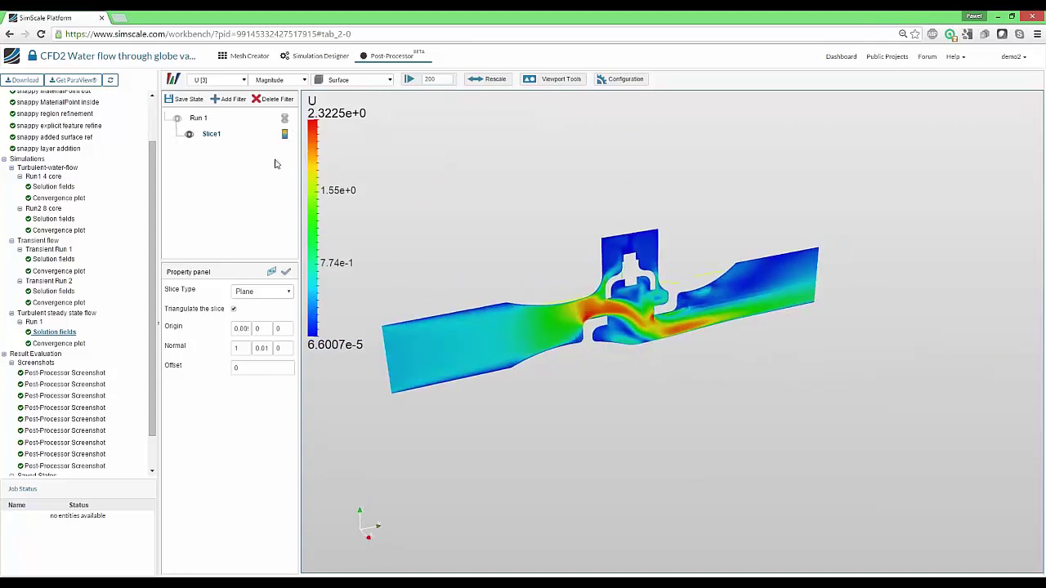
{"action": "left_click", "coordinate": [228, 100]}
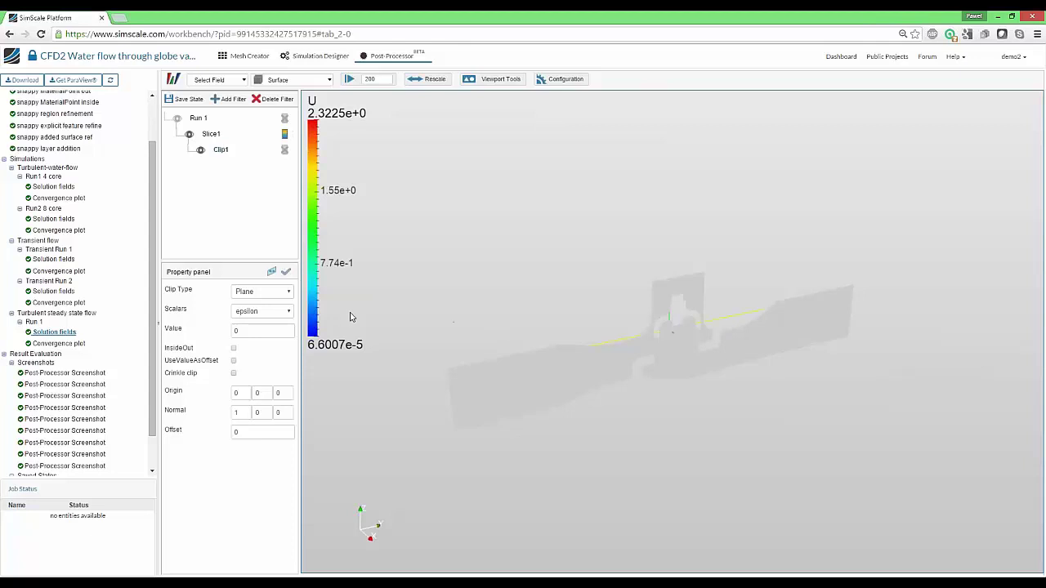
{"action": "left_click", "coordinate": [272, 272]}
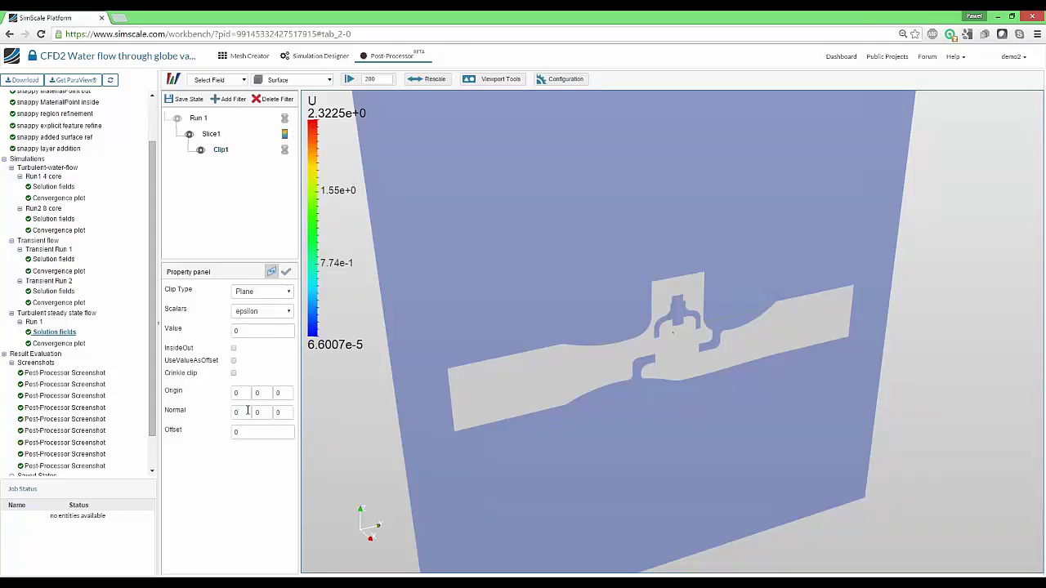
{"action": "double_click", "coordinate": [250, 412]}
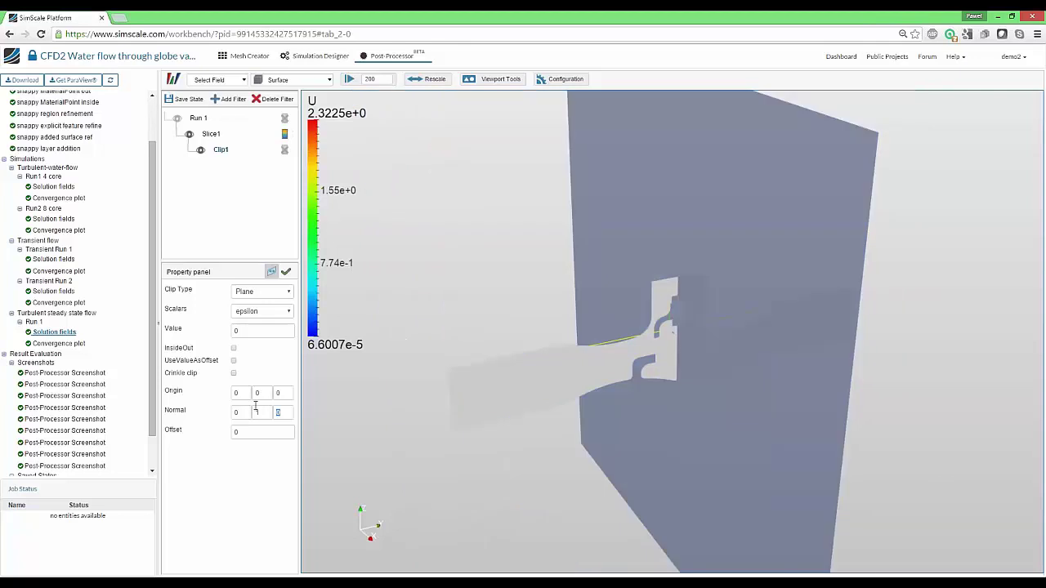
{"action": "double_click", "coordinate": [260, 393]}
{"action": "key", "text": "Tab"}
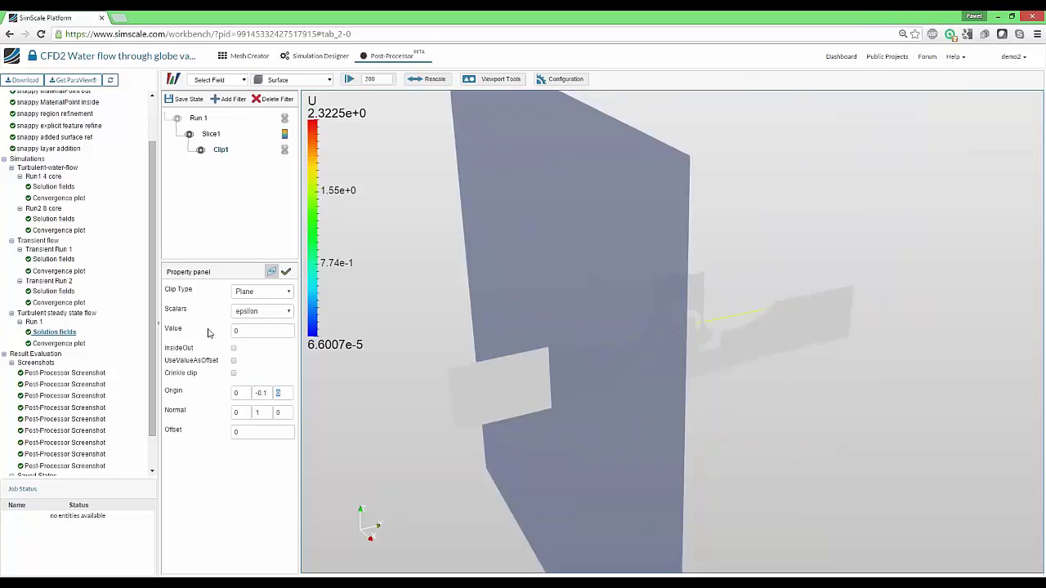
{"action": "left_click", "coordinate": [286, 271]}
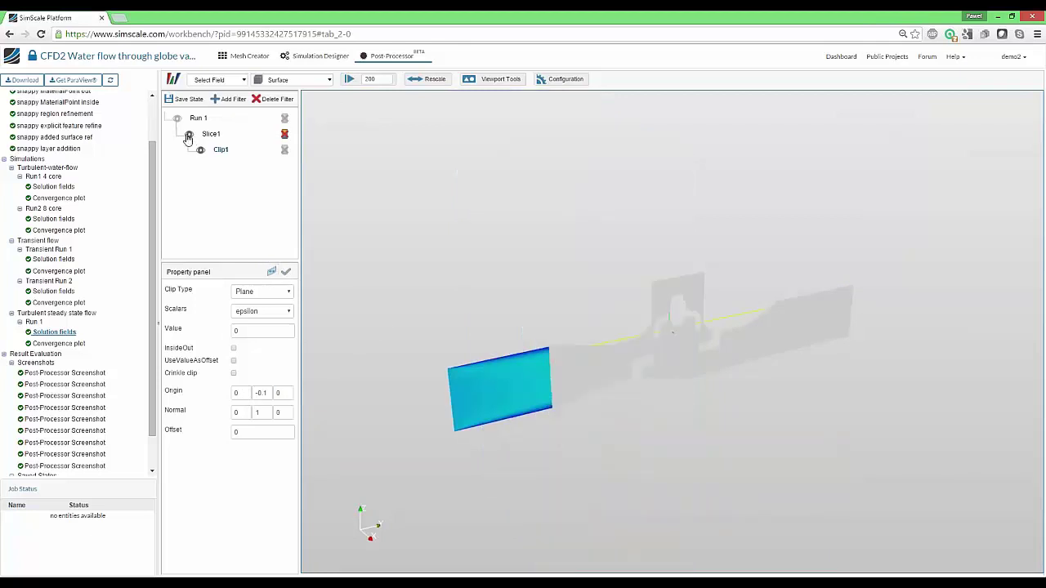
Step: Hide Slice1 so only the uncoloured clipped cross-section shows, turned face-on
{"action": "left_click", "coordinate": [188, 139]}
{"action": "left_click", "coordinate": [188, 137]}
{"action": "left_click", "coordinate": [222, 151]}
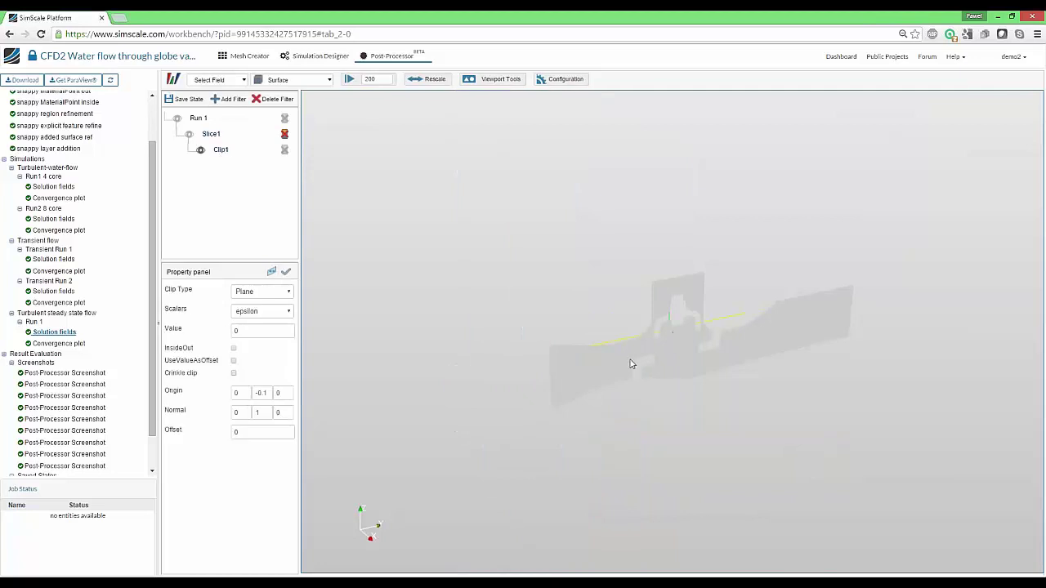
{"action": "left_click_drag", "start_coordinate": [627, 362], "coordinate": [654, 347]}
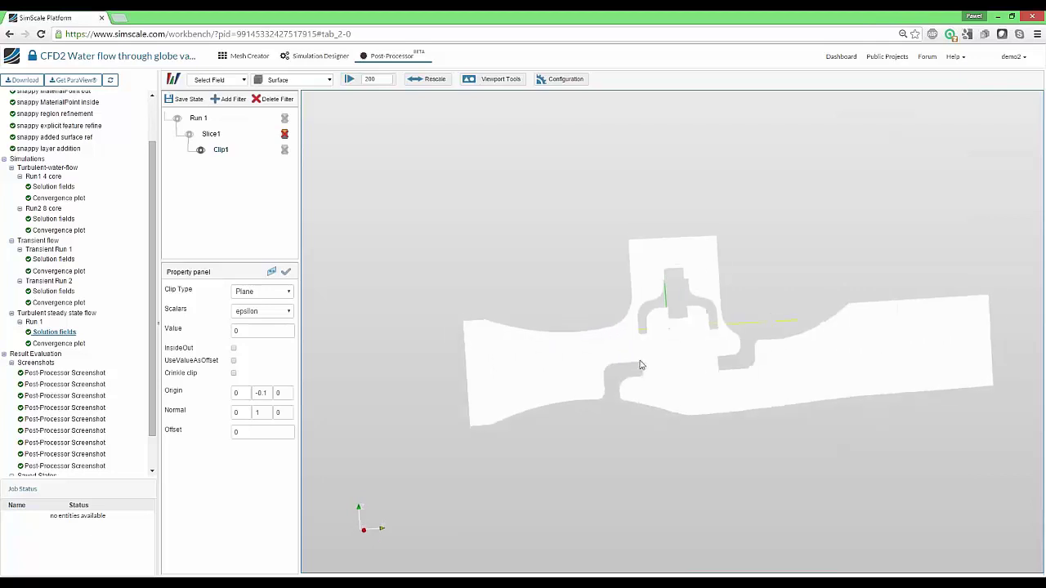
Step: Clip Run 1 with a second plane, Clip2, with normal 0 1 0, and hide Clip1
{"action": "left_click", "coordinate": [203, 119]}
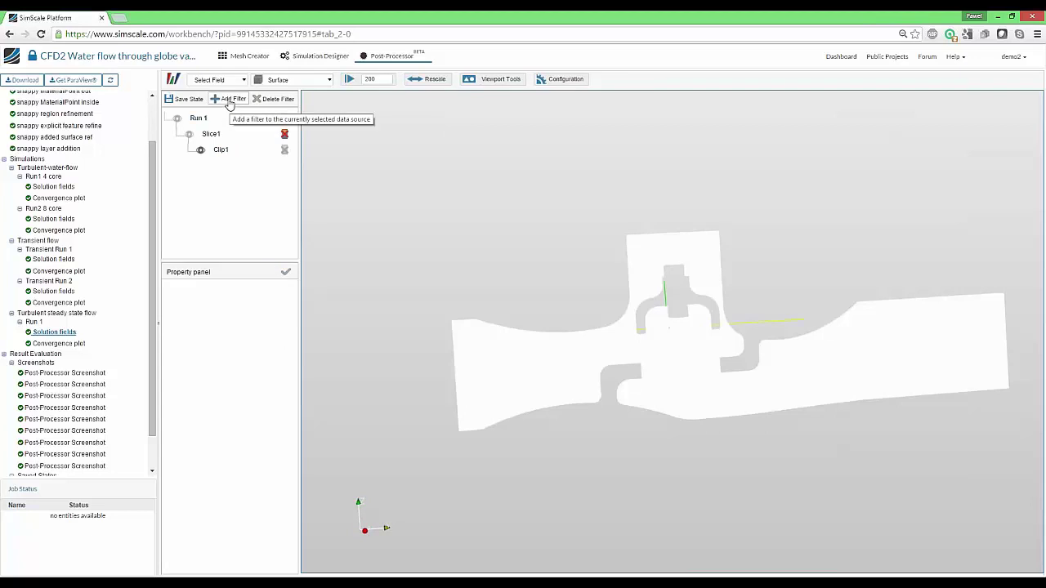
{"action": "left_click", "coordinate": [230, 102]}
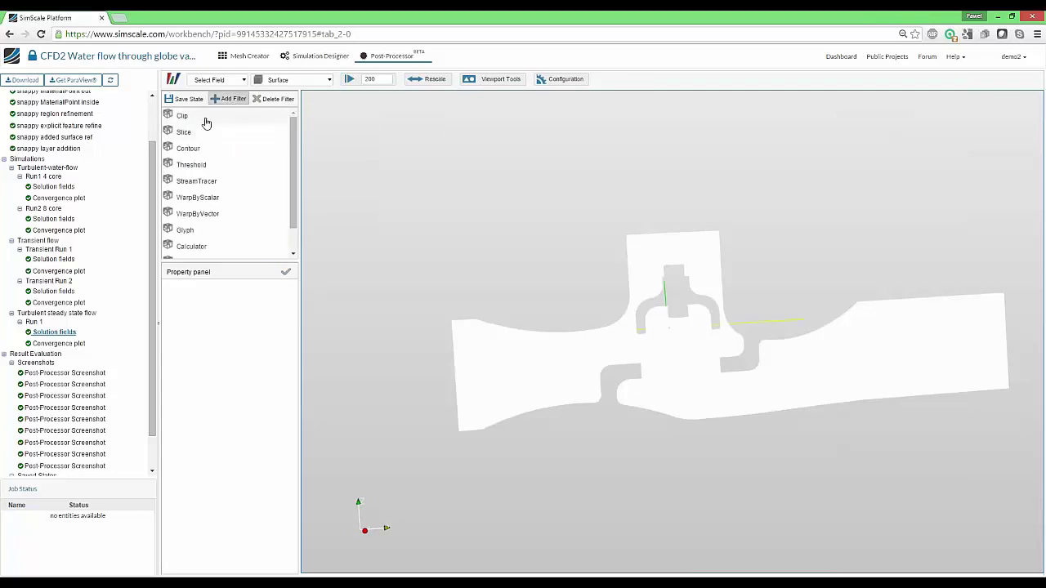
{"action": "left_click", "coordinate": [204, 118]}
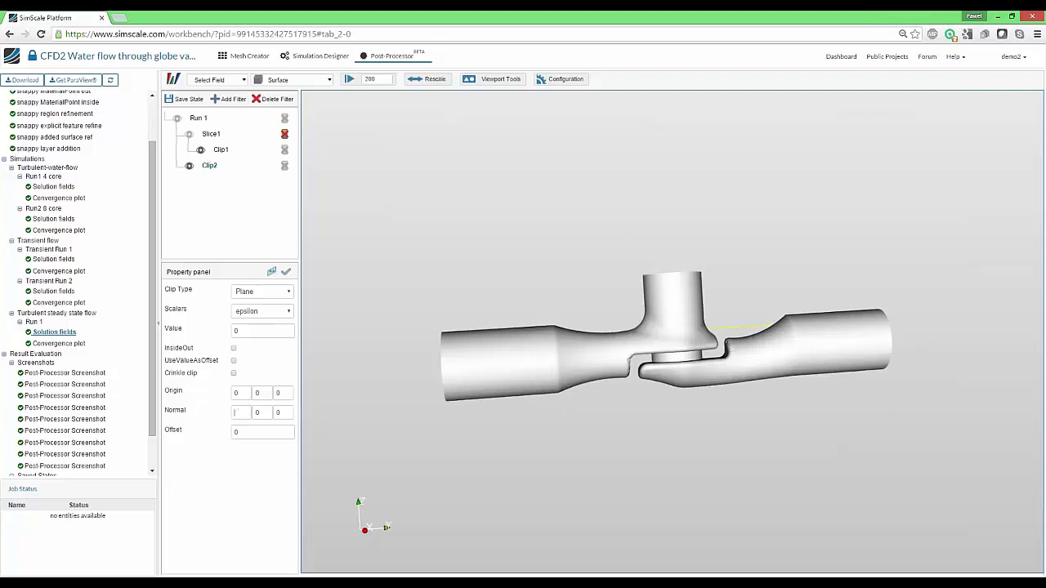
{"action": "type", "text": "0"}
{"action": "double_click", "coordinate": [257, 412]}
{"action": "type", "text": "1"}
{"action": "left_click", "coordinate": [286, 272]}
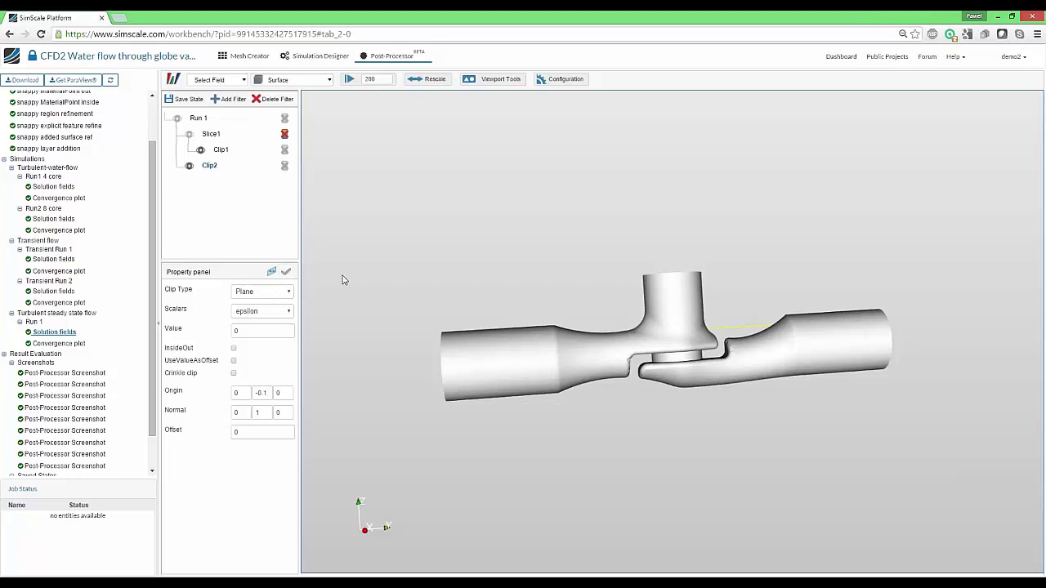
{"action": "left_click", "coordinate": [200, 150]}
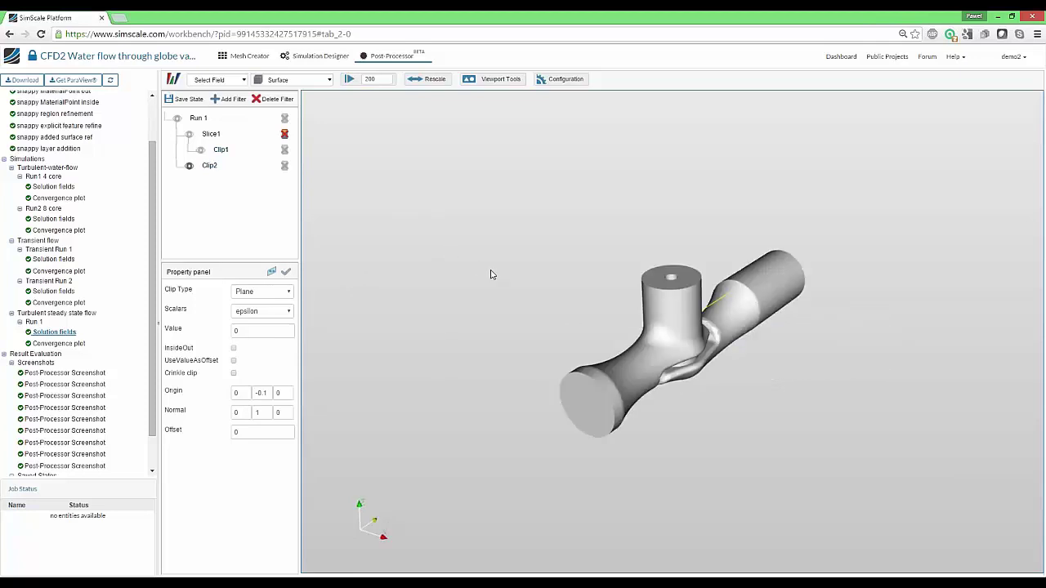
{"action": "left_click_drag", "start_coordinate": [493, 276], "coordinate": [467, 253]}
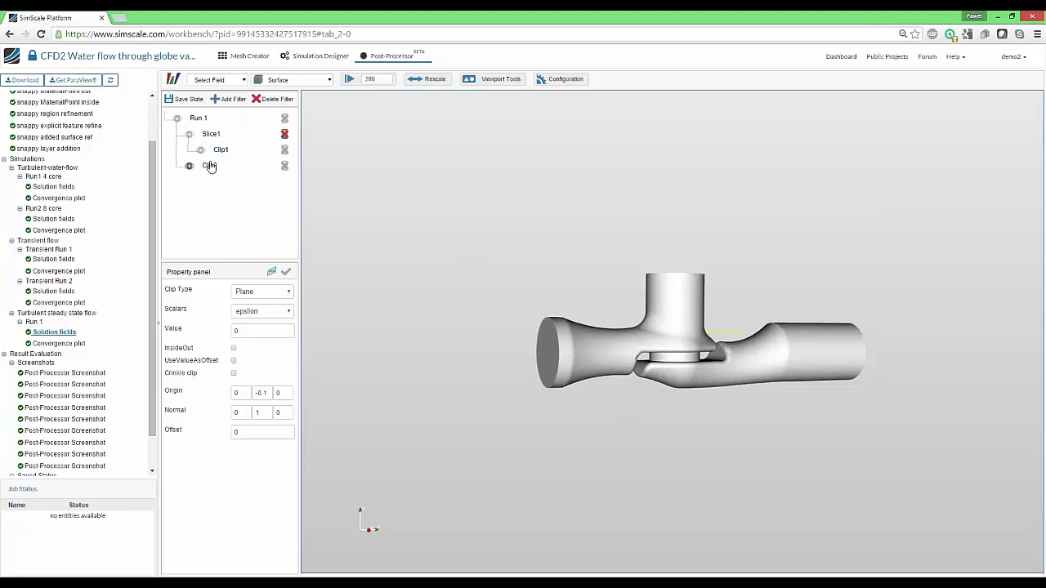
Step: Colour the clipped shell by velocity U, then pressure p, and delete Clip2
{"action": "left_click", "coordinate": [214, 80]}
{"action": "left_click", "coordinate": [209, 157]}
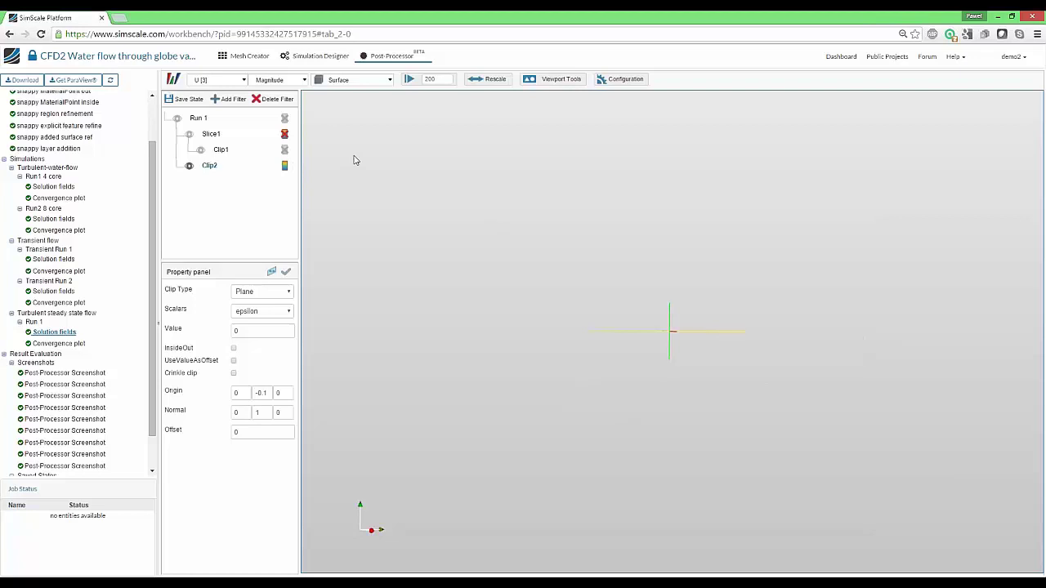
{"action": "left_click", "coordinate": [217, 79]}
{"action": "left_click", "coordinate": [203, 146]}
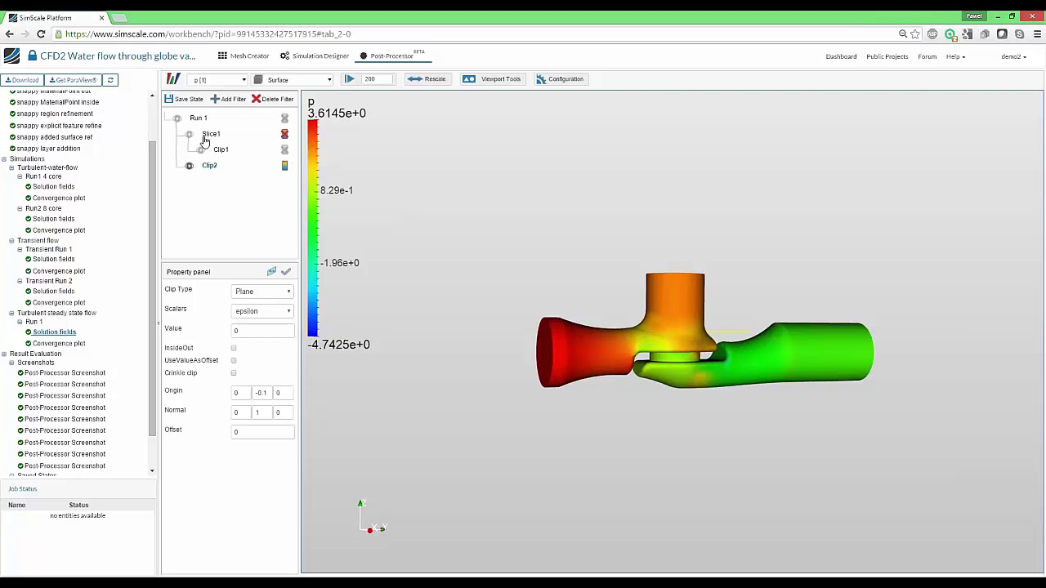
{"action": "left_click", "coordinate": [274, 99]}
{"action": "left_click", "coordinate": [221, 149]}
Step: Delete Clip1 and Slice1 and make Run 1's full valve surface visible again
{"action": "left_click", "coordinate": [273, 98]}
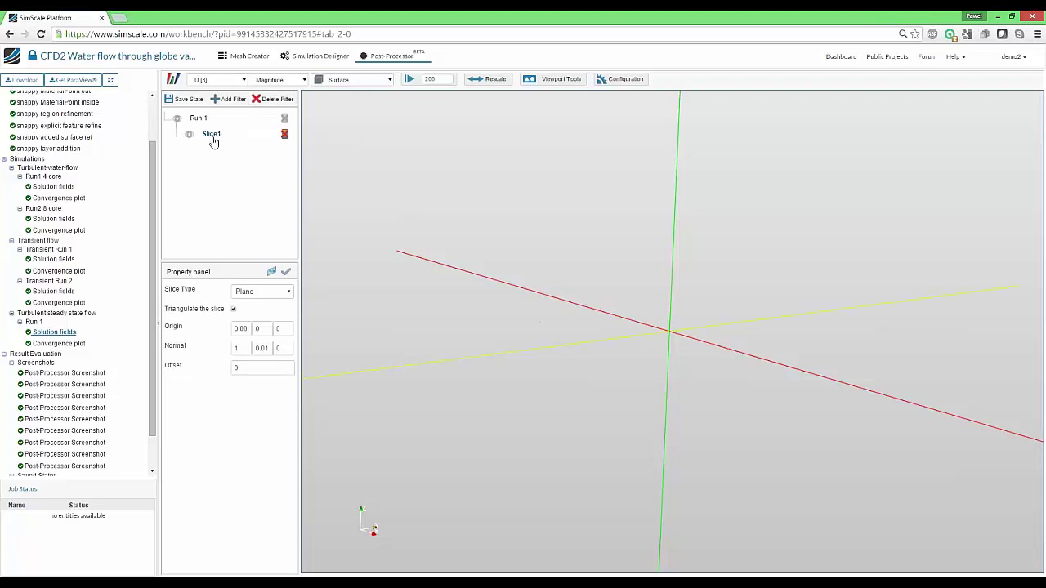
{"action": "left_click", "coordinate": [274, 98]}
{"action": "left_click", "coordinate": [177, 117]}
{"action": "mouse_move", "coordinate": [480, 300]}
{"action": "left_mouse_down"}
{"action": "mouse_move", "coordinate": [497, 306]}
{"action": "mouse_move", "coordinate": [483, 299]}
{"action": "left_mouse_up"}
{"action": "left_click", "coordinate": [217, 101]}
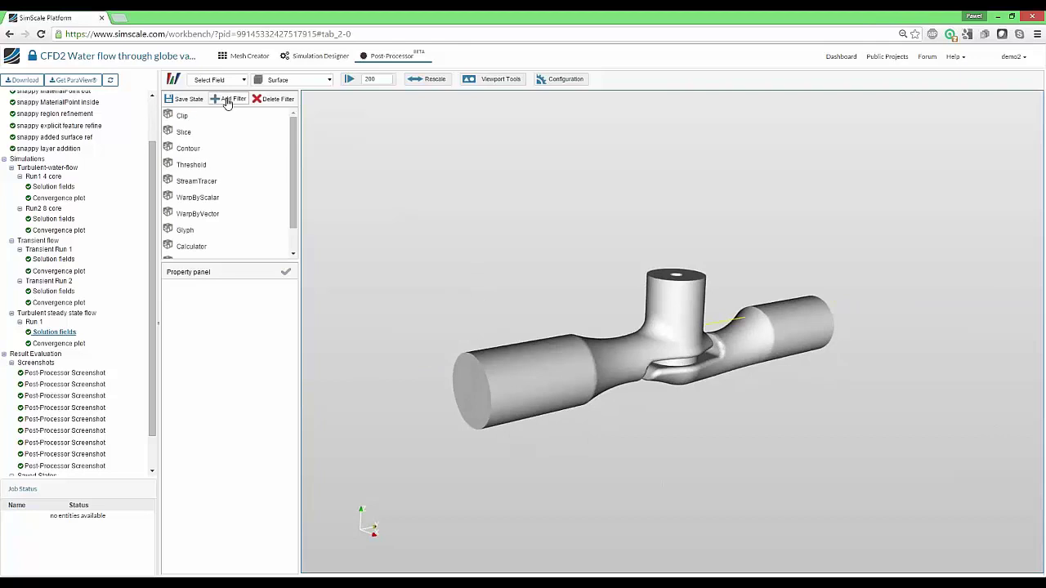
{"action": "scroll", "coordinate": [221, 157], "scroll_direction": "down", "scroll_amount": 1}
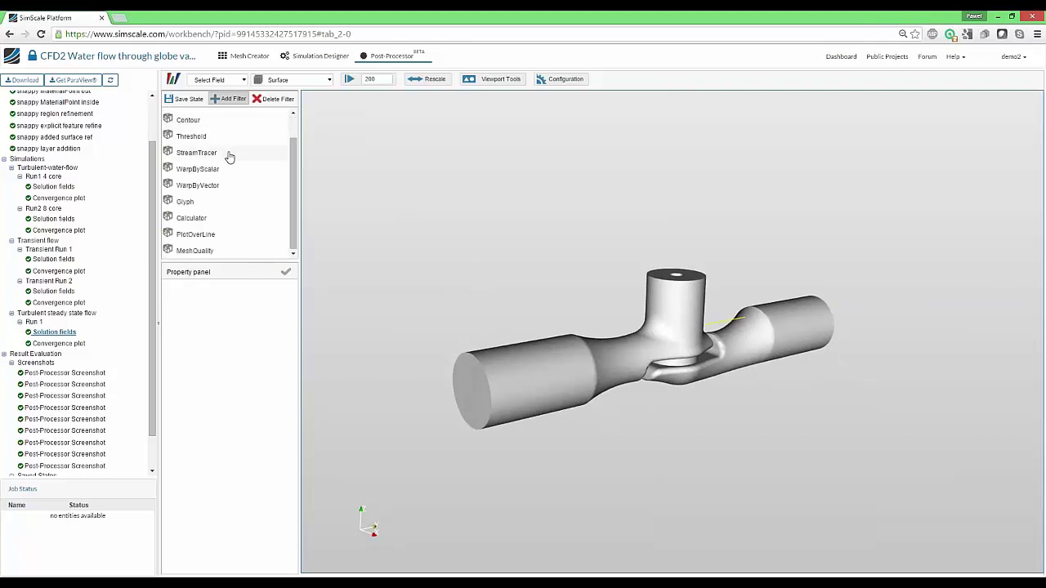
Step: Add a StreamTracer filter on U to Run 1 with its default settings
{"action": "left_click", "coordinate": [229, 156]}
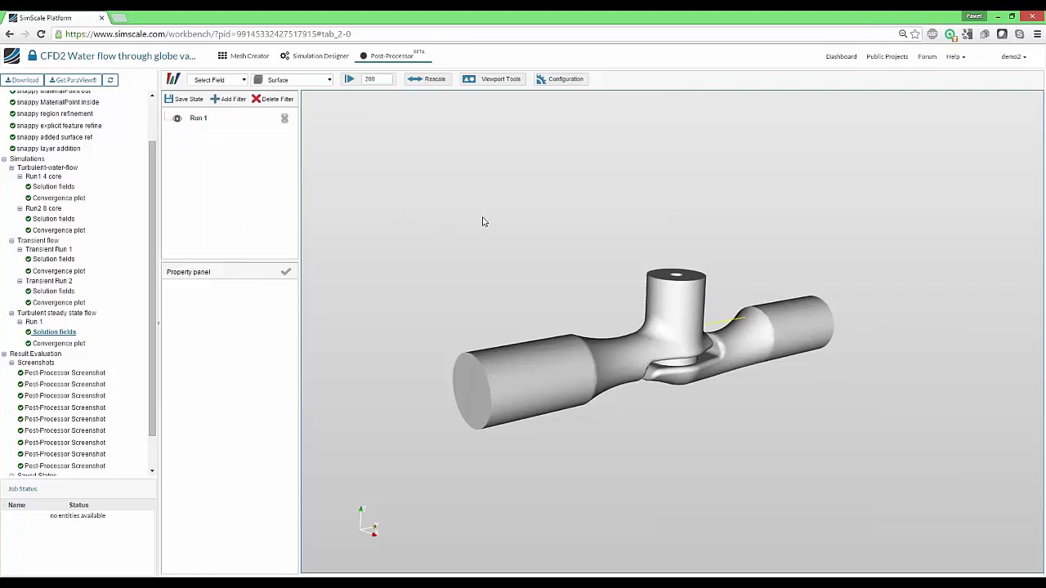
{"action": "left_click", "coordinate": [285, 271]}
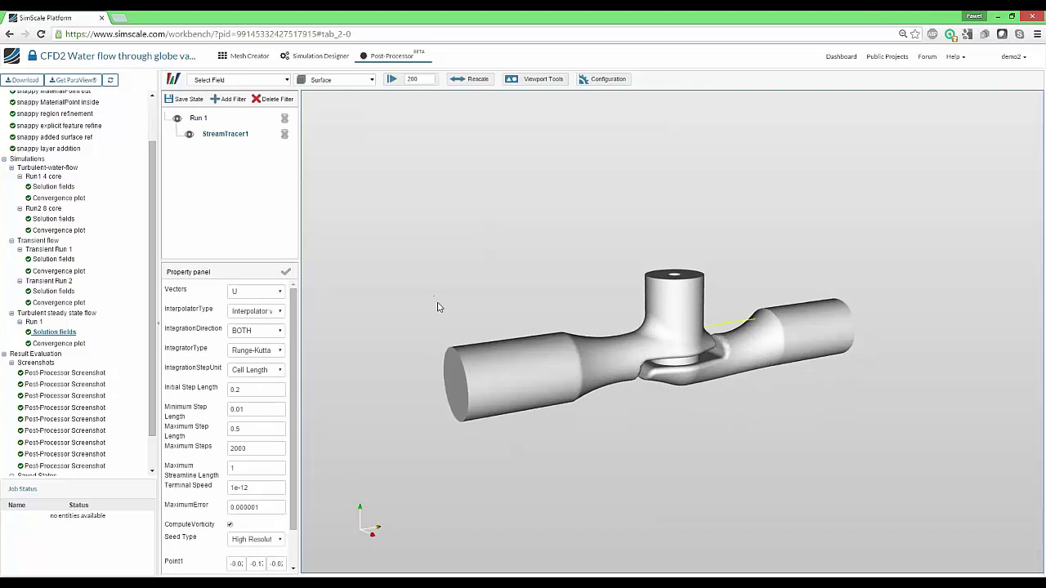
{"action": "mouse_move", "coordinate": [462, 312]}
{"action": "left_mouse_down"}
{"action": "mouse_move", "coordinate": [493, 299]}
{"action": "mouse_move", "coordinate": [481, 308]}
{"action": "left_mouse_up"}
{"action": "scroll", "coordinate": [270, 364], "scroll_direction": "down", "scroll_amount": 1}
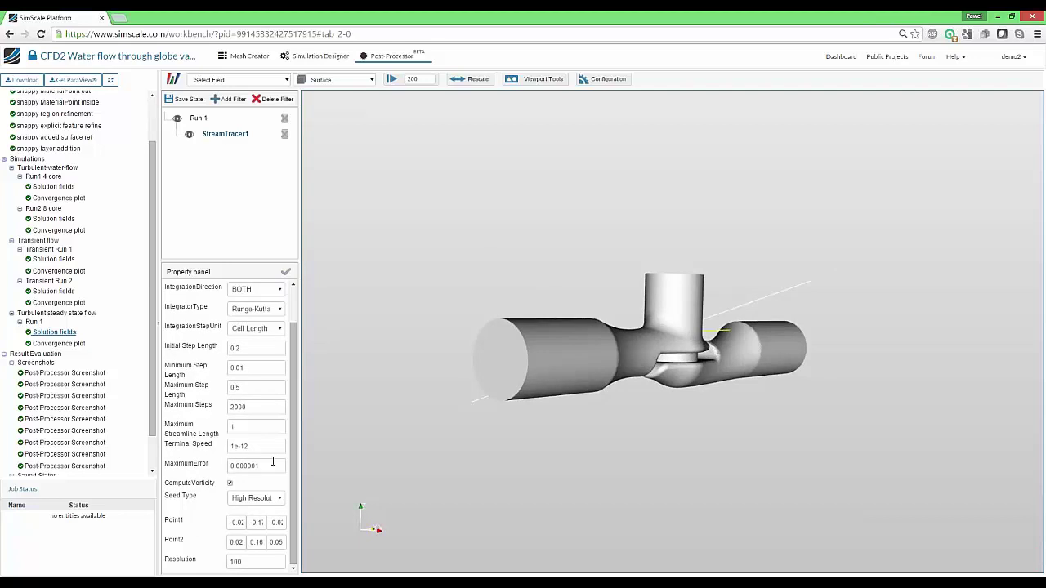
Step: Lower the stream tracer's seed line Resolution from 100 to 50 and apply
{"action": "left_click_drag", "start_coordinate": [419, 455], "coordinate": [414, 432]}
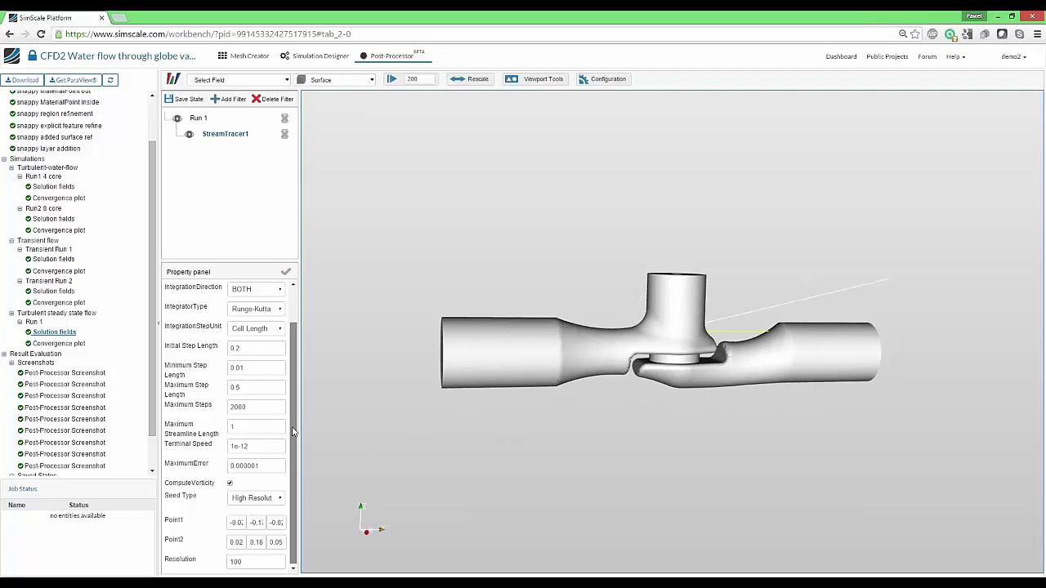
{"action": "double_click", "coordinate": [229, 560]}
{"action": "left_click", "coordinate": [257, 562]}
{"action": "left_click_drag", "start_coordinate": [248, 562], "coordinate": [226, 558]}
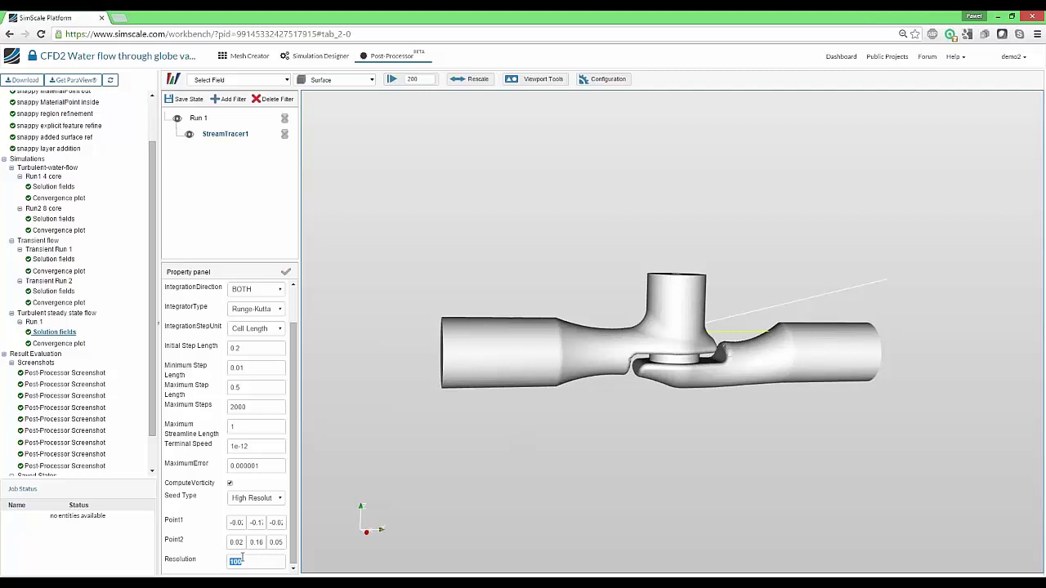
{"action": "type", "text": "50"}
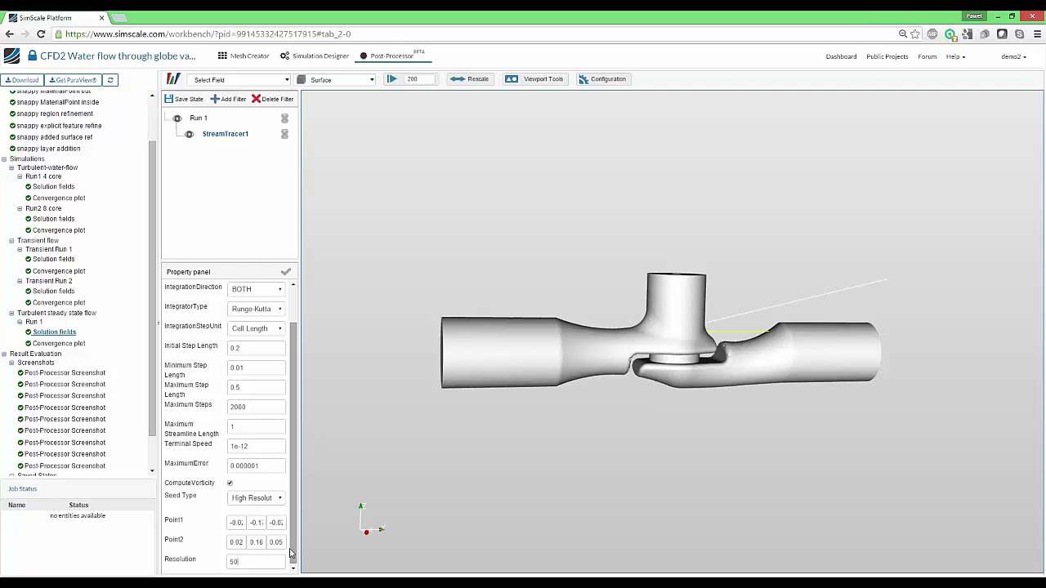
{"action": "left_click", "coordinate": [285, 271]}
Step: Zoom in on the white streamlines, then reselect StreamTracer1 to show its settings
{"action": "mouse_move", "coordinate": [512, 288]}
{"action": "left_mouse_down"}
{"action": "mouse_move", "coordinate": [550, 357]}
{"action": "mouse_move", "coordinate": [534, 355]}
{"action": "mouse_move", "coordinate": [507, 318]}
{"action": "mouse_move", "coordinate": [511, 276]}
{"action": "mouse_move", "coordinate": [499, 279]}
{"action": "left_mouse_up"}
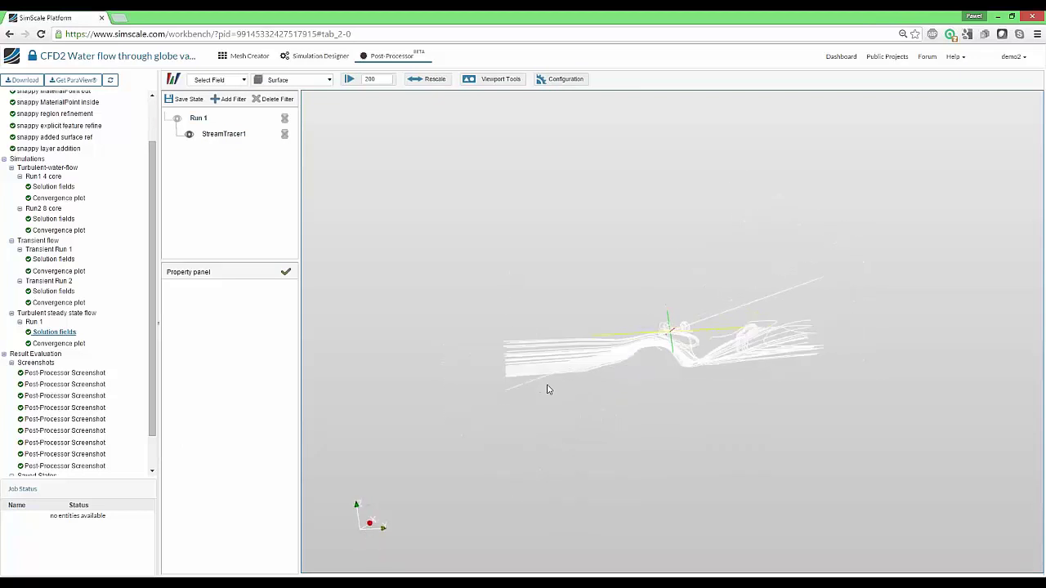
{"action": "scroll", "coordinate": [550, 390], "scroll_direction": "up", "scroll_amount": 8}
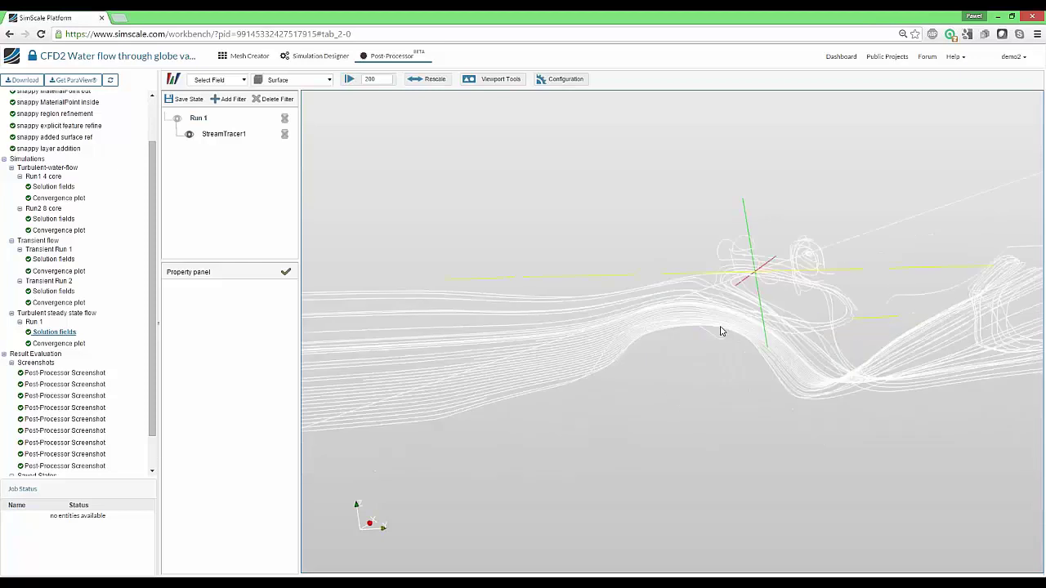
{"action": "scroll", "coordinate": [659, 315], "scroll_direction": "up", "scroll_amount": 3}
{"action": "scroll", "coordinate": [553, 281], "scroll_direction": "up", "scroll_amount": 3}
{"action": "scroll", "coordinate": [553, 282], "scroll_direction": "up", "scroll_amount": 2}
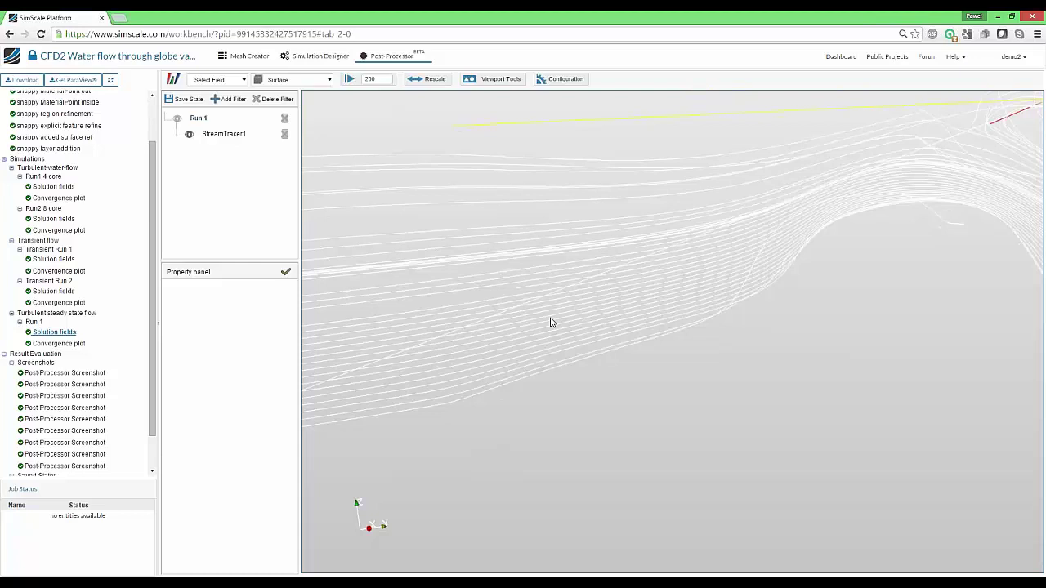
{"action": "scroll", "coordinate": [588, 296], "scroll_direction": "down", "scroll_amount": 5}
{"action": "left_click_drag", "start_coordinate": [699, 341], "coordinate": [726, 357]}
{"action": "left_click", "coordinate": [206, 134]}
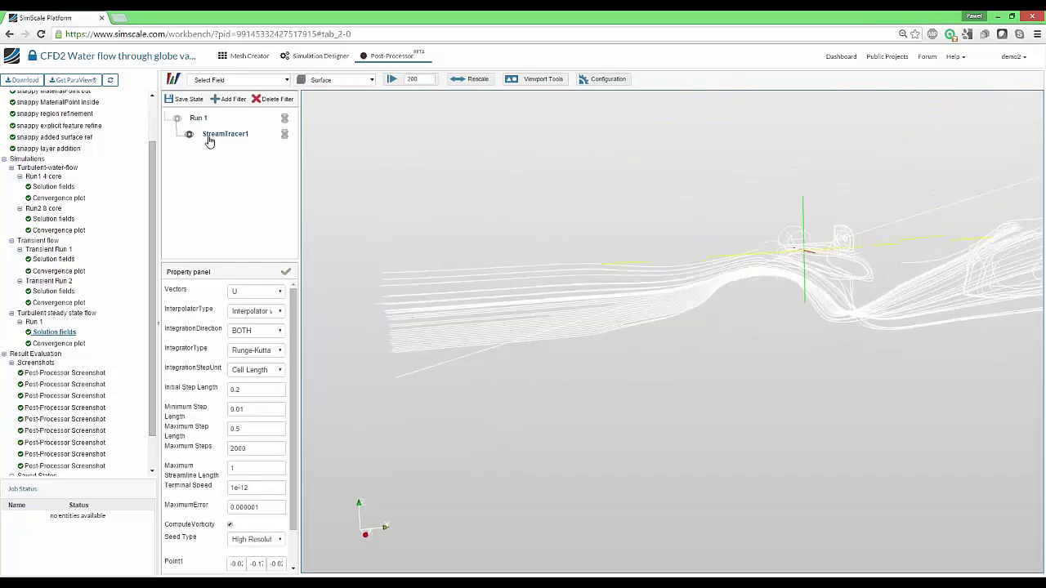
{"action": "scroll", "coordinate": [675, 327], "scroll_direction": "down", "scroll_amount": 3}
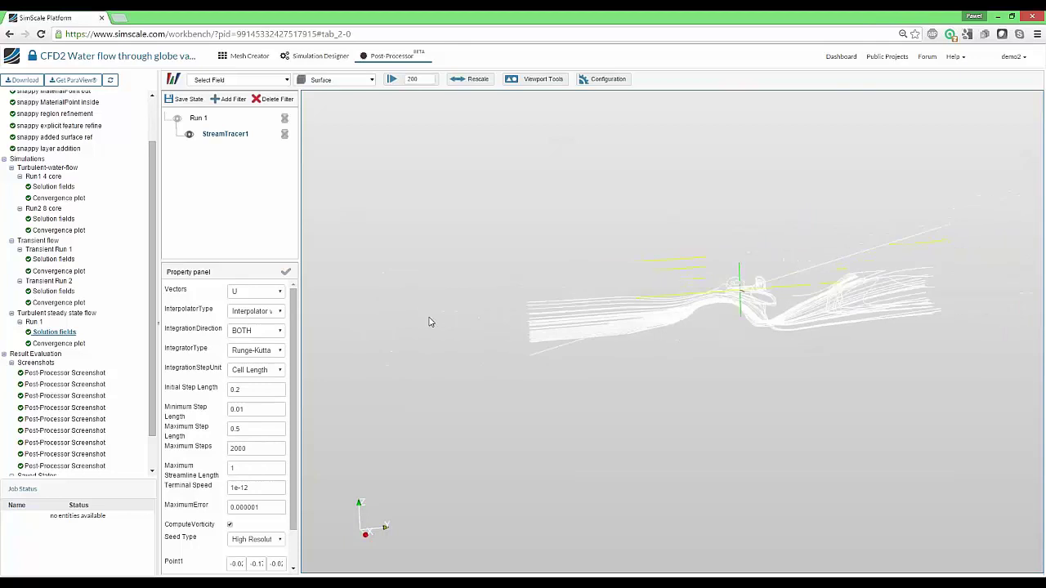
Step: Switch StreamTracer1's seed type to Point Source and apply it
{"action": "left_click", "coordinate": [264, 548]}
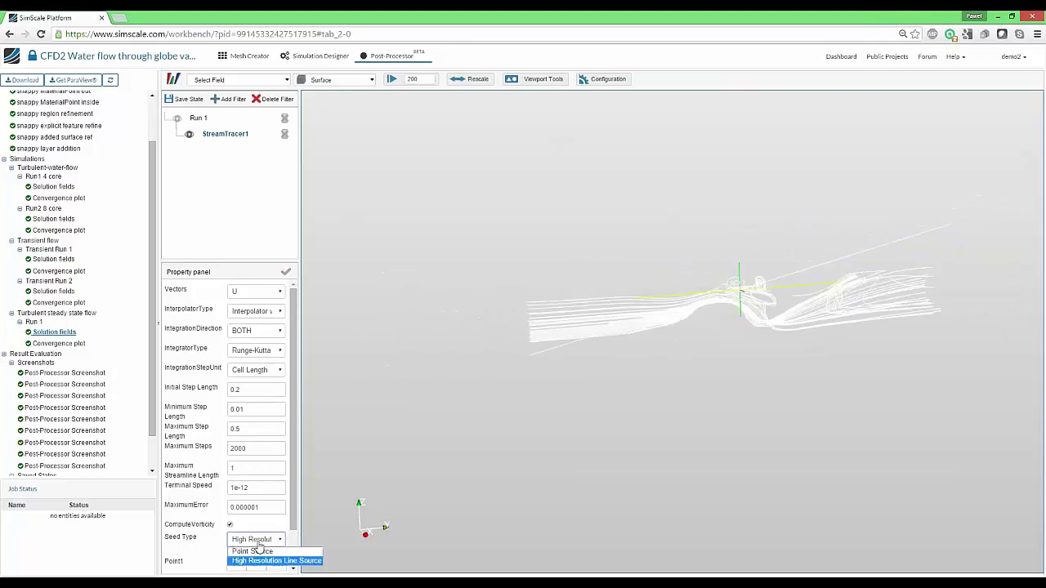
{"action": "left_click", "coordinate": [251, 551]}
{"action": "scroll", "coordinate": [296, 453], "scroll_direction": "down", "scroll_amount": 1}
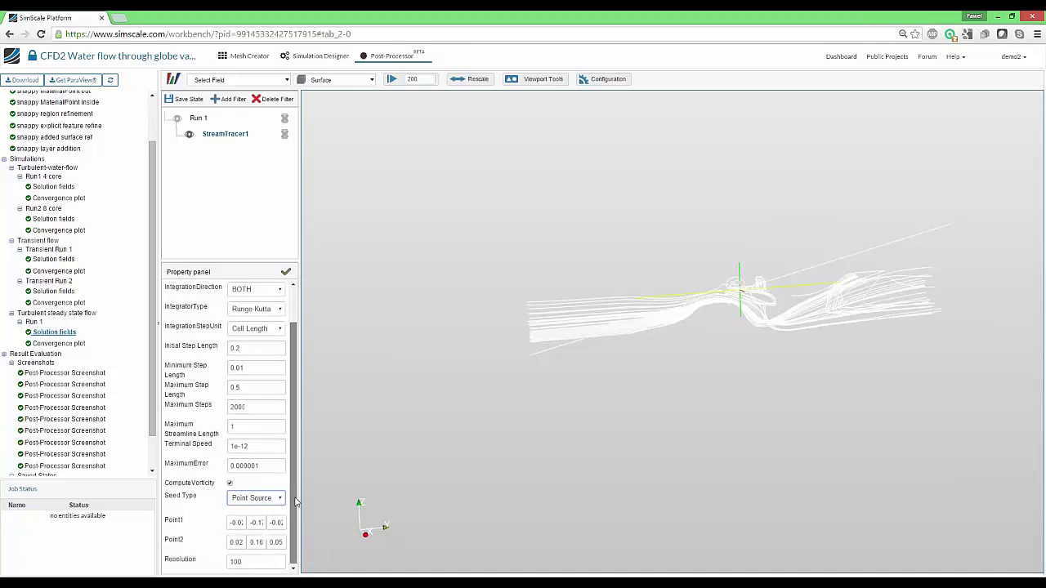
{"action": "left_click", "coordinate": [285, 272]}
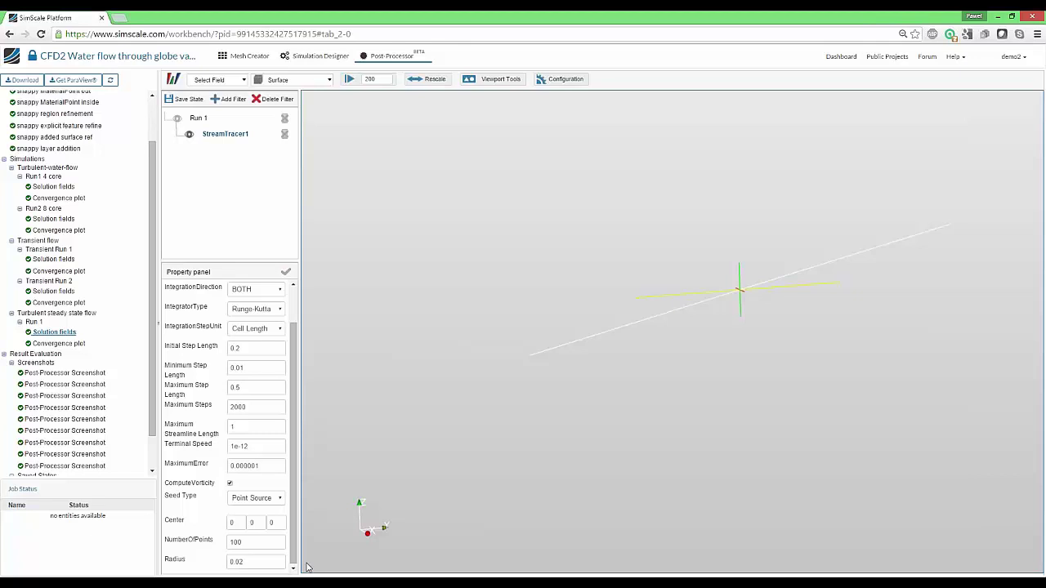
Step: Set the point source's NumberOfPoints to 50 and apply, viewing the streamlines end-on
{"action": "double_click", "coordinate": [223, 543]}
{"action": "type", "text": "50"}
{"action": "left_click_drag", "start_coordinate": [218, 542], "coordinate": [163, 537]}
{"action": "left_click", "coordinate": [232, 424]}
{"action": "left_click", "coordinate": [285, 271]}
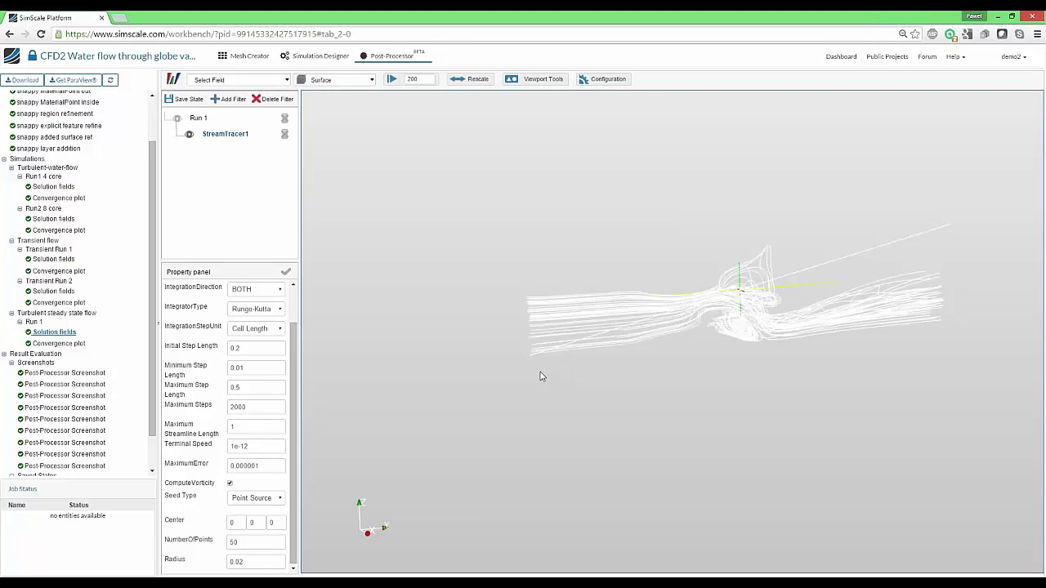
{"action": "left_click_drag", "start_coordinate": [558, 371], "coordinate": [616, 362]}
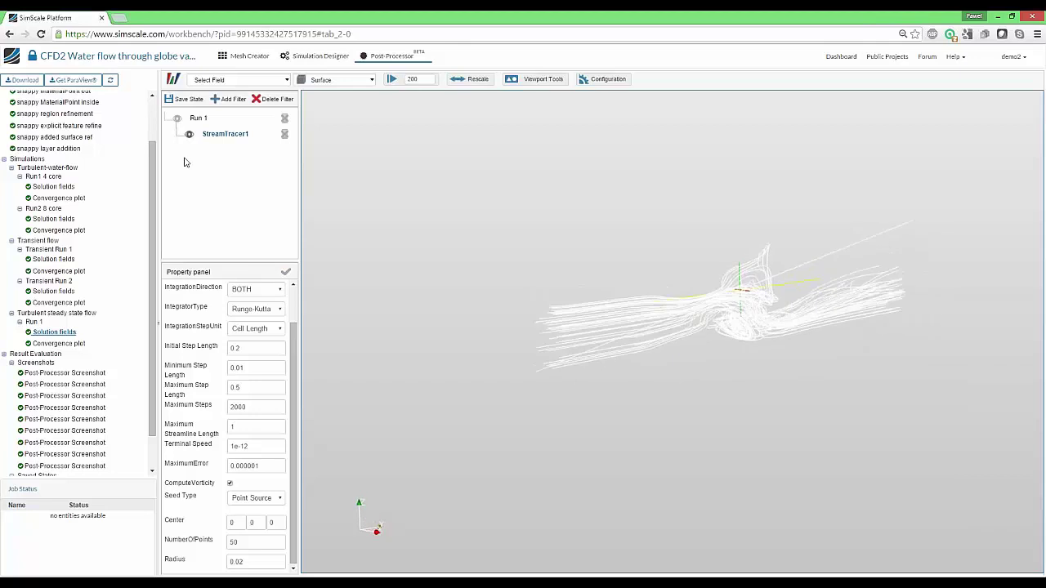
{"action": "left_click", "coordinate": [236, 80]}
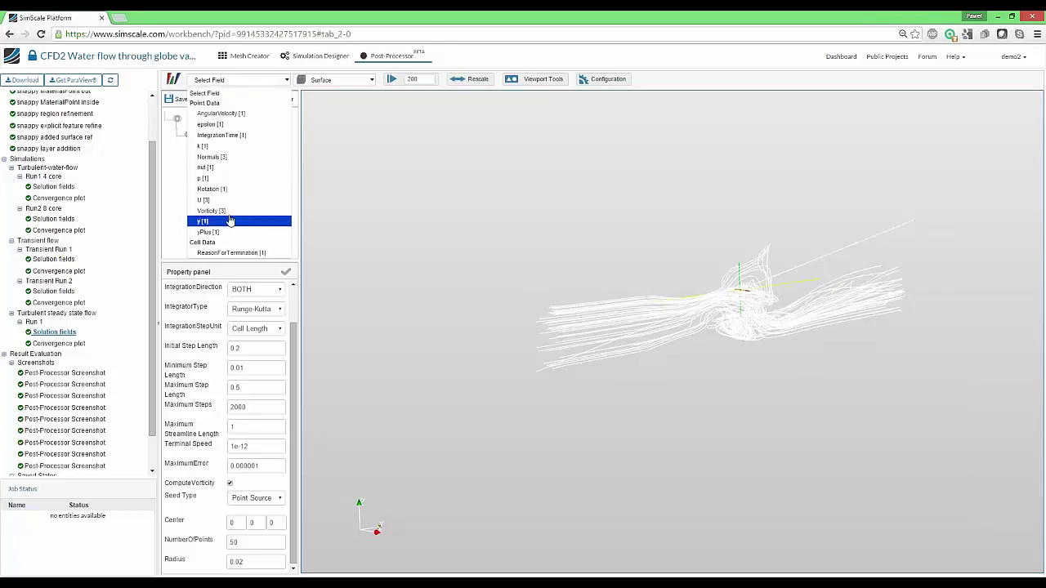
{"action": "left_click", "coordinate": [233, 200]}
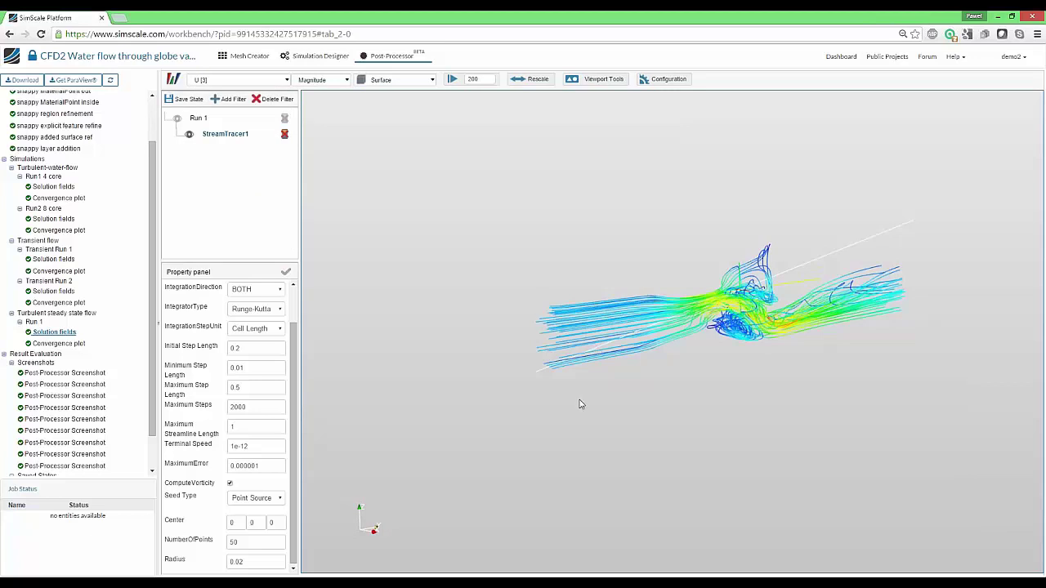
{"action": "left_click_drag", "start_coordinate": [651, 374], "coordinate": [666, 358]}
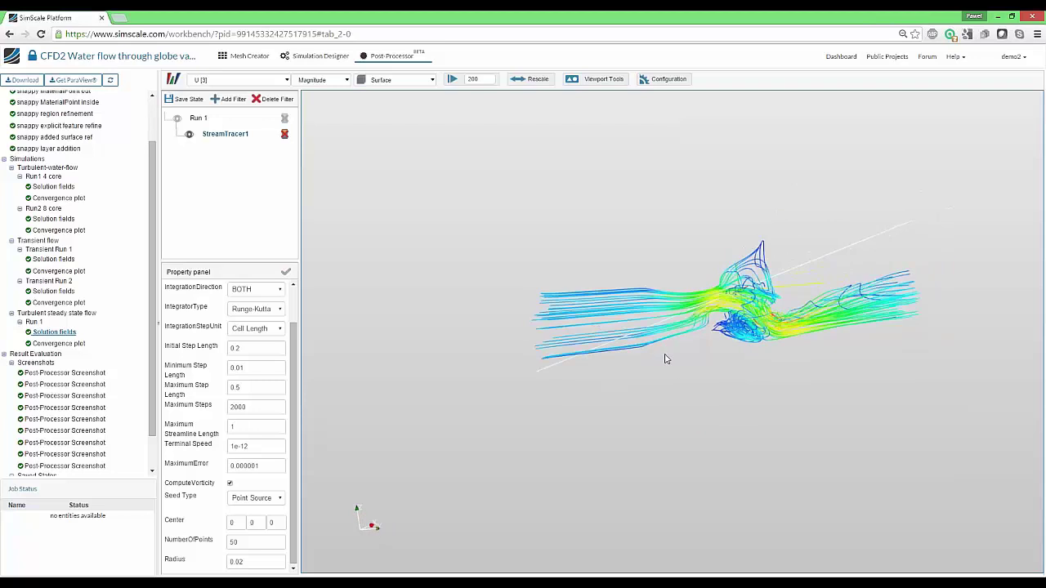
Step: Add a Contour filter on p to Run 1 with ComputeNormals off, showing the valve surface
{"action": "left_click", "coordinate": [202, 119]}
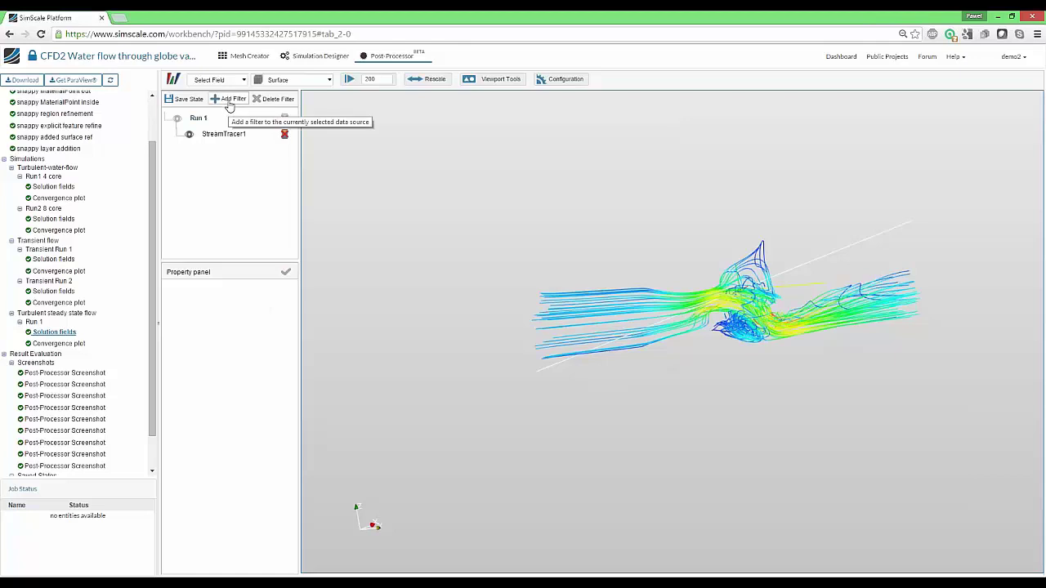
{"action": "left_click", "coordinate": [229, 102]}
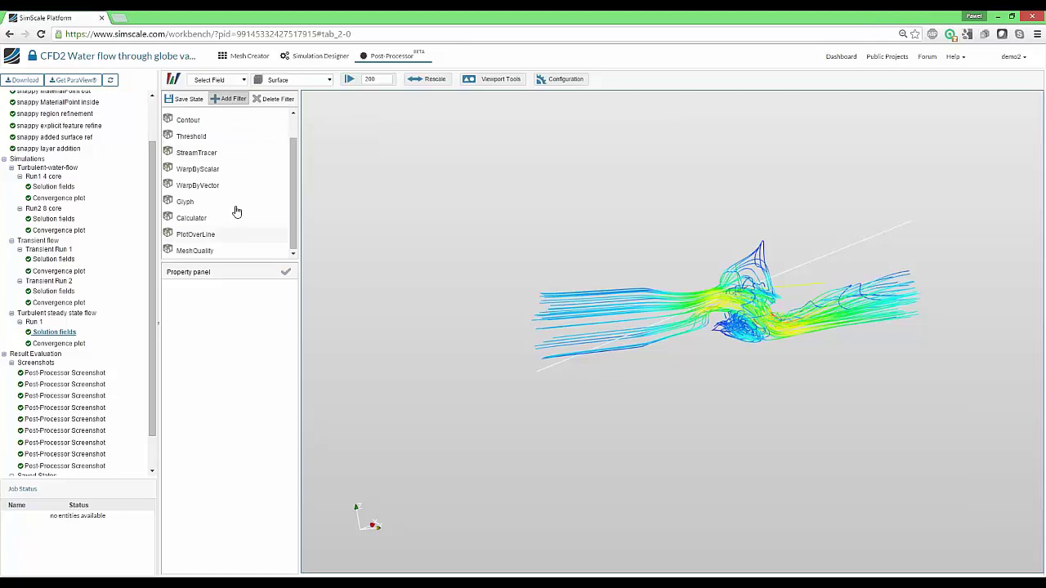
{"action": "left_click", "coordinate": [235, 122]}
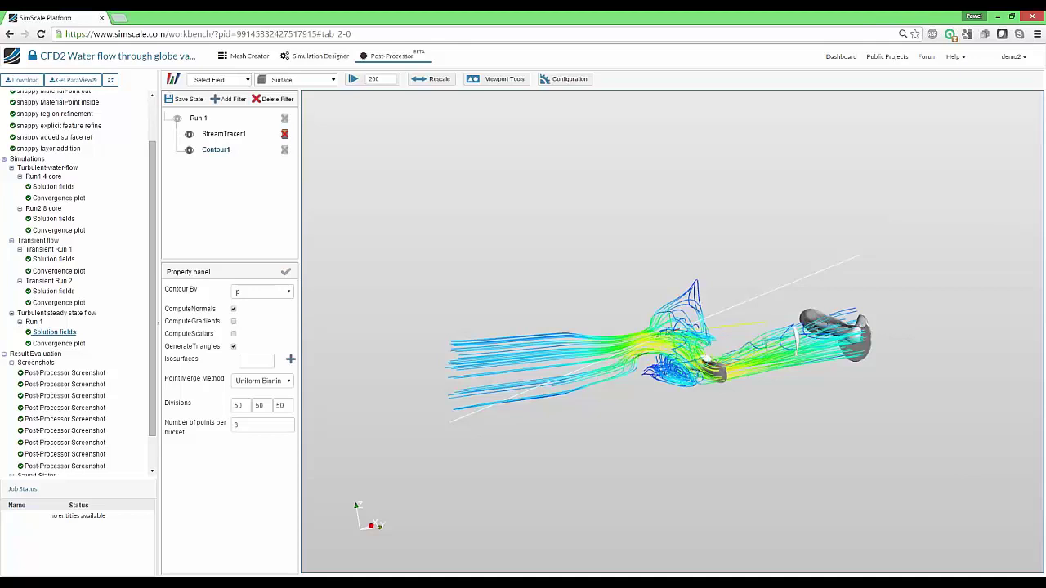
{"action": "left_click", "coordinate": [234, 308]}
{"action": "left_click", "coordinate": [256, 295]}
{"action": "left_click", "coordinate": [263, 360]}
{"action": "left_click", "coordinate": [176, 118]}
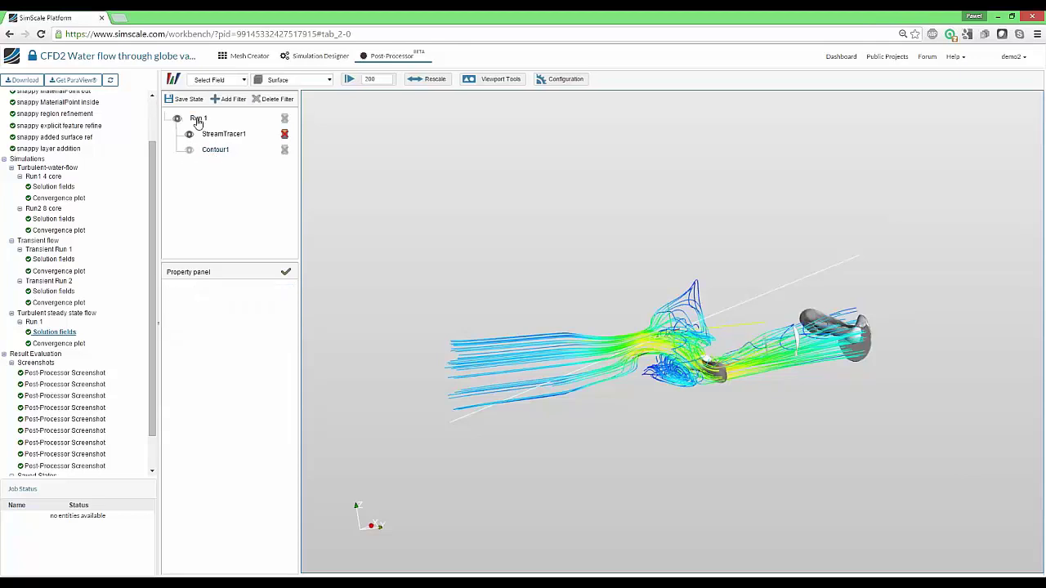
Step: Colour the valve by pressure p with a legend from -4.7425e+0 to 3.6391e+0, then select Contour1
{"action": "left_click", "coordinate": [219, 80]}
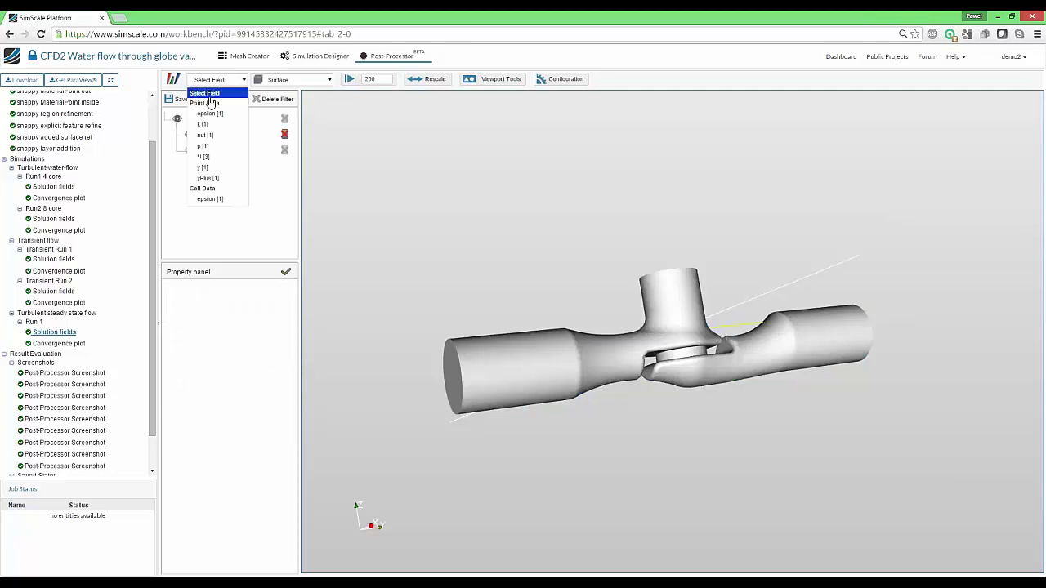
{"action": "left_click", "coordinate": [211, 147]}
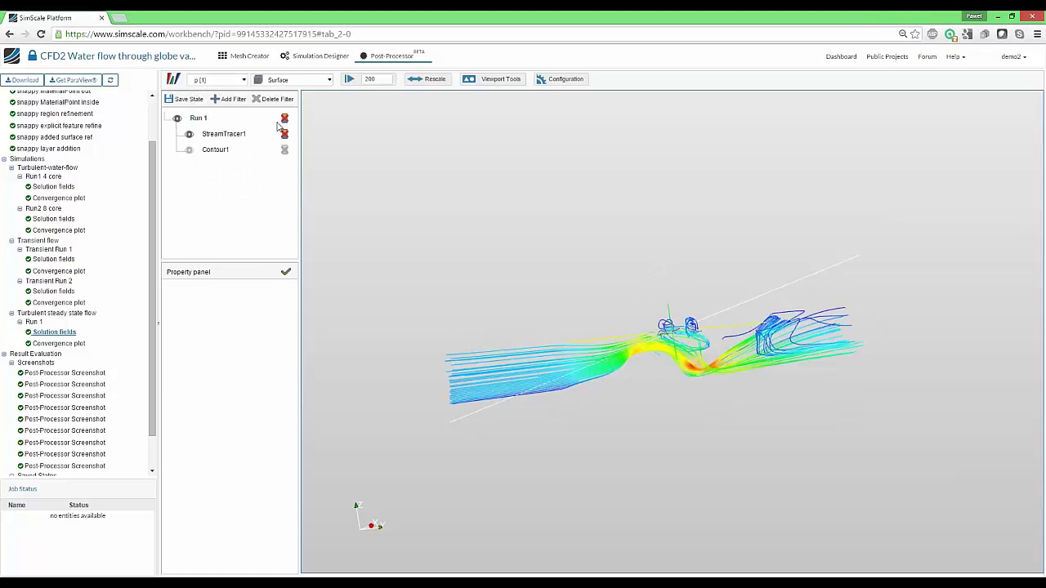
{"action": "left_click", "coordinate": [284, 119]}
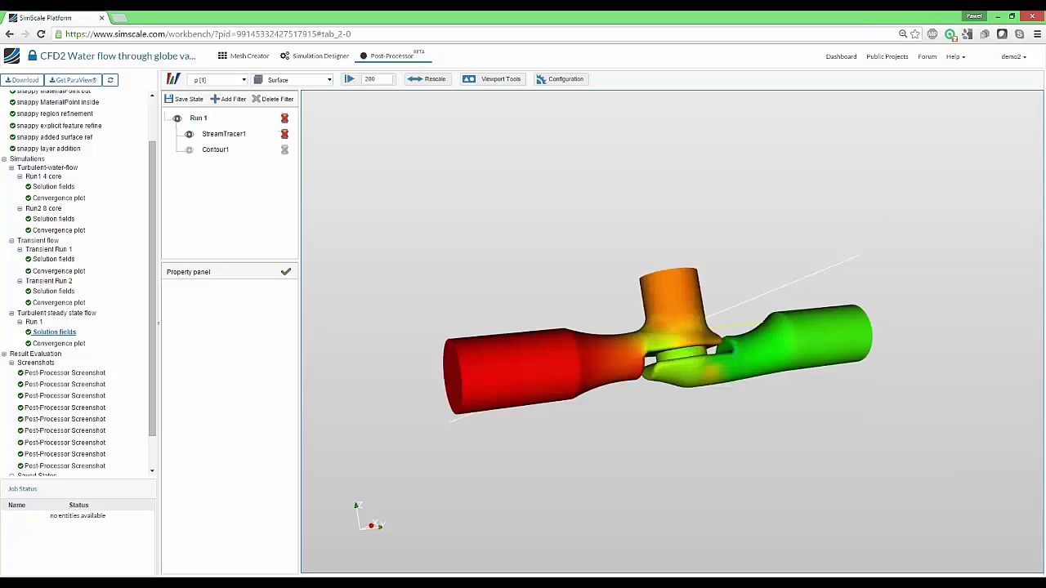
{"action": "left_click", "coordinate": [284, 119]}
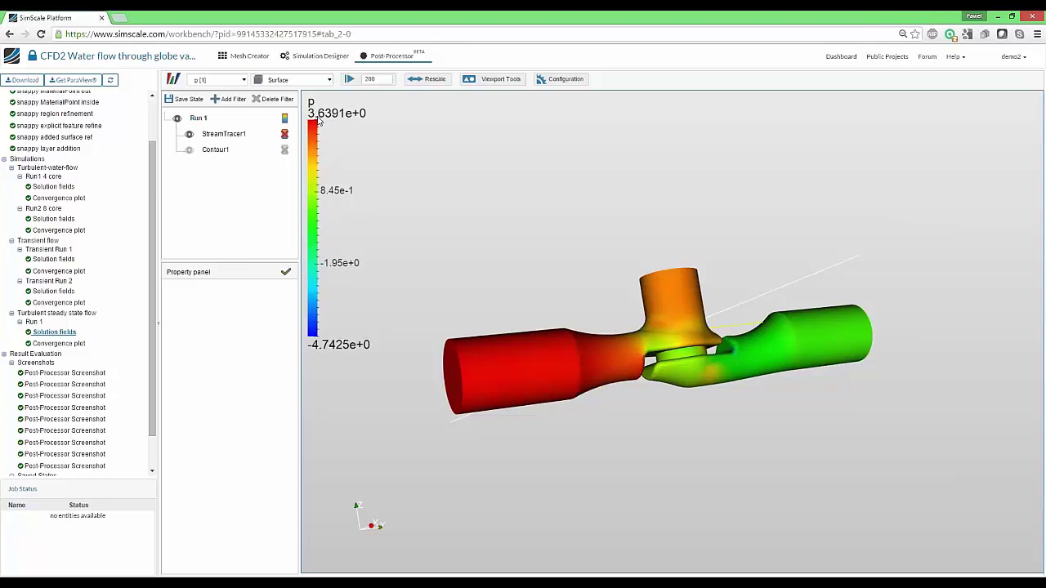
{"action": "left_click", "coordinate": [219, 151]}
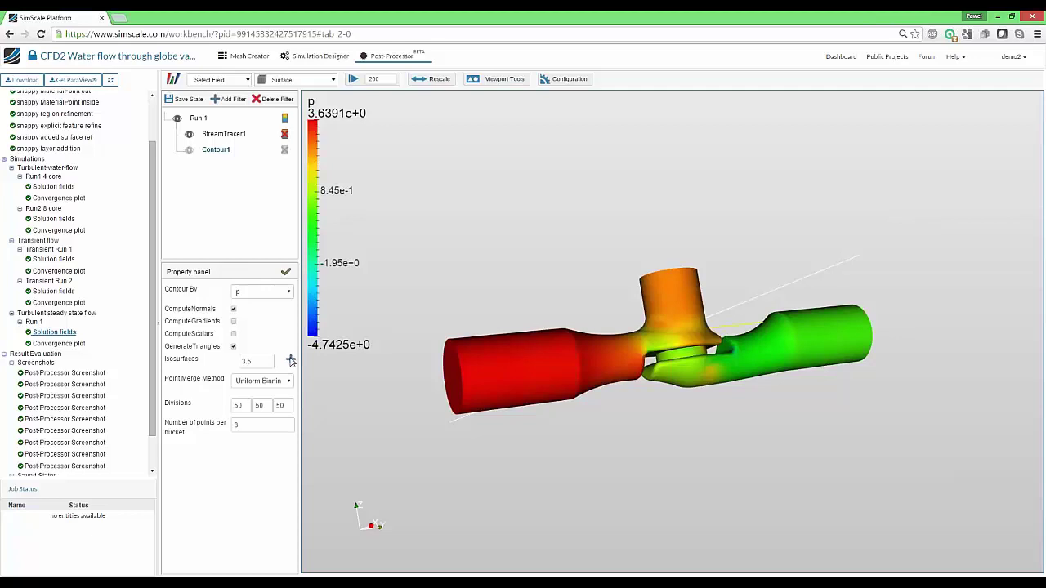
Step: Add Contour1 isosurface values 3.5, 2, 1, 0 and -1
{"action": "left_click", "coordinate": [290, 360]}
{"action": "double_click", "coordinate": [247, 361]}
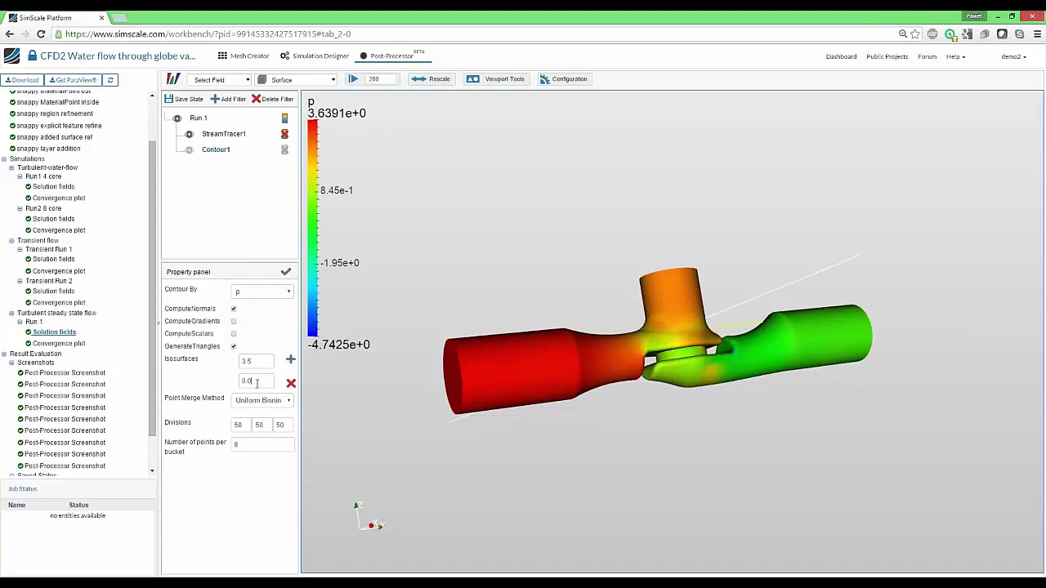
{"action": "left_click_drag", "start_coordinate": [253, 381], "coordinate": [240, 381]}
{"action": "type", "text": "3"}
{"action": "left_click", "coordinate": [290, 360]}
{"action": "left_click", "coordinate": [290, 360]}
{"action": "left_click", "coordinate": [290, 359]}
{"action": "left_click", "coordinate": [290, 359]}
{"action": "type", "text": "1"}
{"action": "key", "text": "Tab"}
{"action": "key", "text": "Tab"}
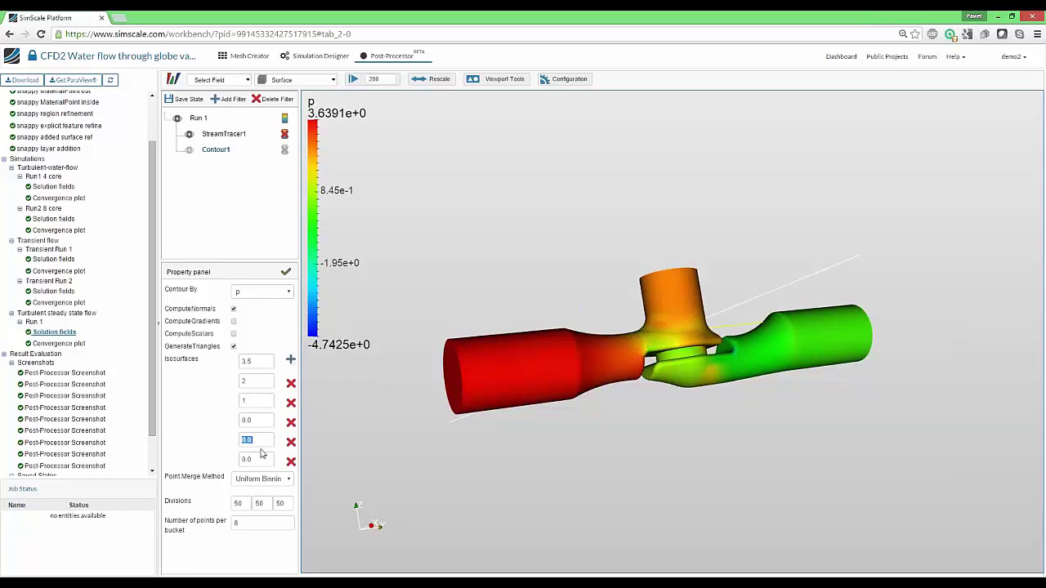
{"action": "left_click", "coordinate": [252, 460]}
{"action": "type", "text": "-1"}
{"action": "key", "text": "Tab"}
Step: Add isosurfaces -2, -3 and -4, turn off ComputeNormals, and apply the contour
{"action": "left_click", "coordinate": [290, 360]}
{"action": "left_click", "coordinate": [291, 359]}
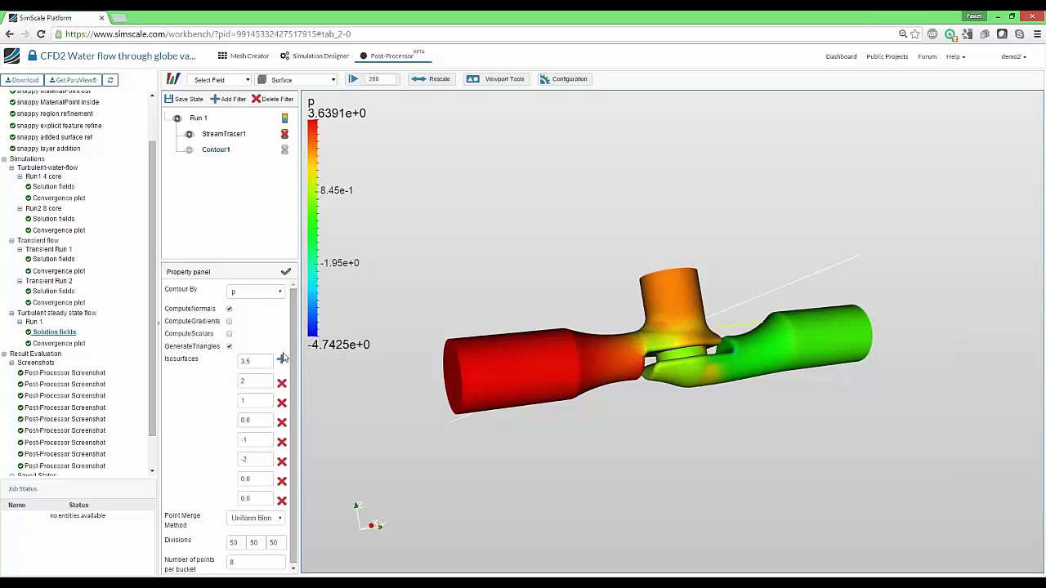
{"action": "left_click_drag", "start_coordinate": [256, 478], "coordinate": [236, 478]}
{"action": "type", "text": "-4"}
{"action": "left_click", "coordinate": [230, 311]}
{"action": "left_click", "coordinate": [286, 274]}
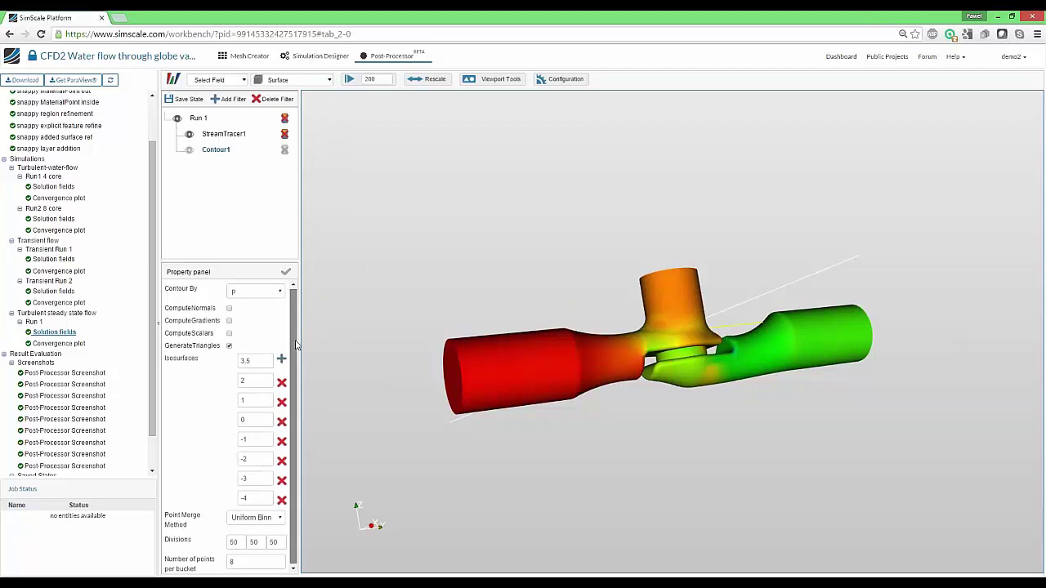
Step: Hide the valve surface and the StreamTracer1 streamlines so only Contour1's isosurfaces remain
{"action": "left_click", "coordinate": [179, 120]}
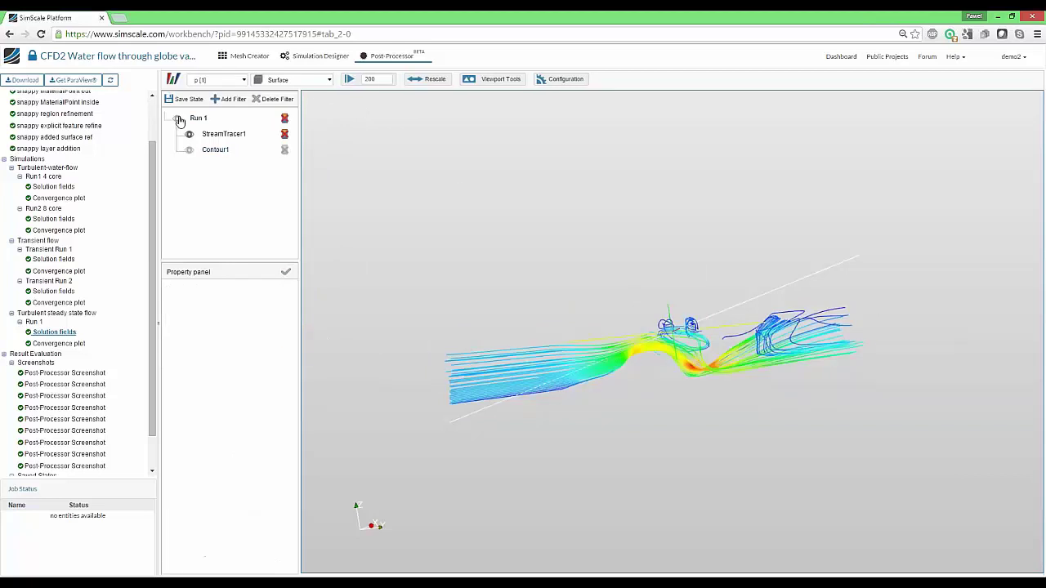
{"action": "left_click_drag", "start_coordinate": [460, 201], "coordinate": [477, 220]}
{"action": "left_click", "coordinate": [205, 155]}
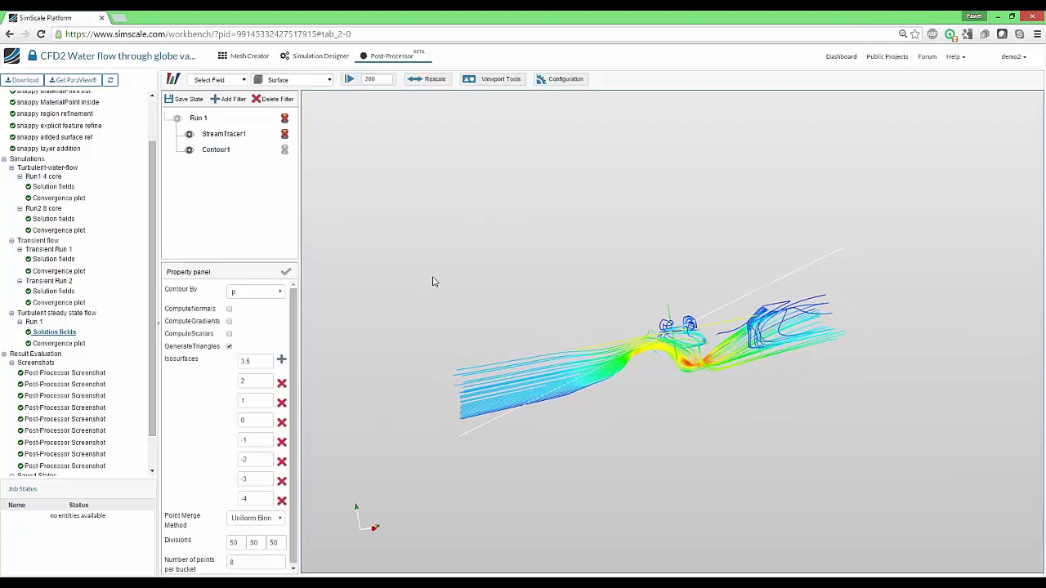
{"action": "mouse_move", "coordinate": [447, 296]}
{"action": "left_mouse_down"}
{"action": "mouse_move", "coordinate": [432, 278]}
{"action": "mouse_move", "coordinate": [444, 294]}
{"action": "left_mouse_up"}
{"action": "left_click", "coordinate": [190, 134]}
{"action": "mouse_move", "coordinate": [506, 319]}
{"action": "left_mouse_down"}
{"action": "mouse_move", "coordinate": [451, 306]}
{"action": "mouse_move", "coordinate": [523, 328]}
{"action": "mouse_move", "coordinate": [507, 318]}
{"action": "left_mouse_up"}
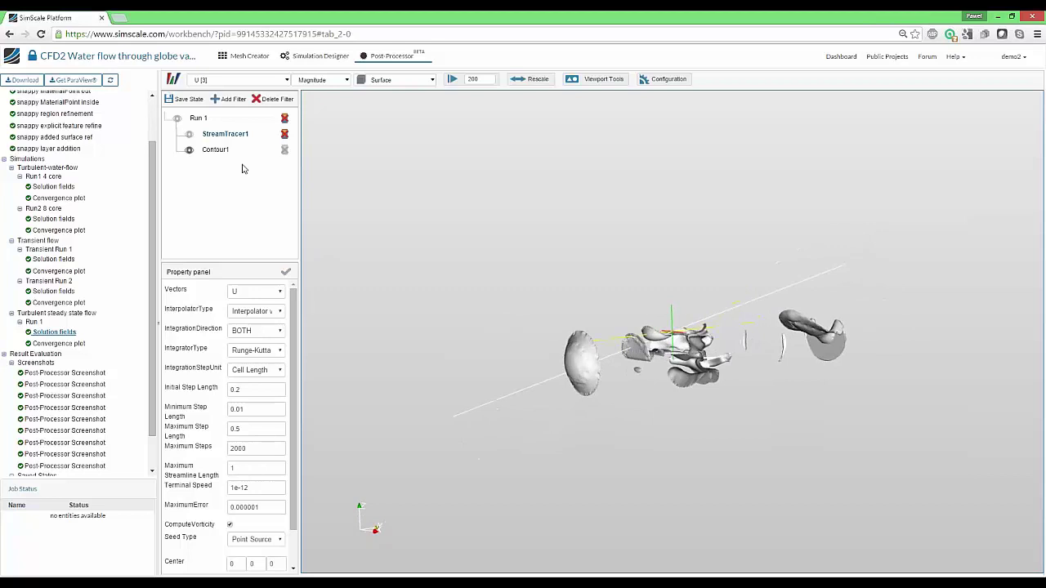
Step: Colour Contour1 by cell pressure p (legend -4.7737e+0 to 3.5724e+0), keeping the contour on p
{"action": "left_click", "coordinate": [216, 150]}
{"action": "left_click", "coordinate": [217, 80]}
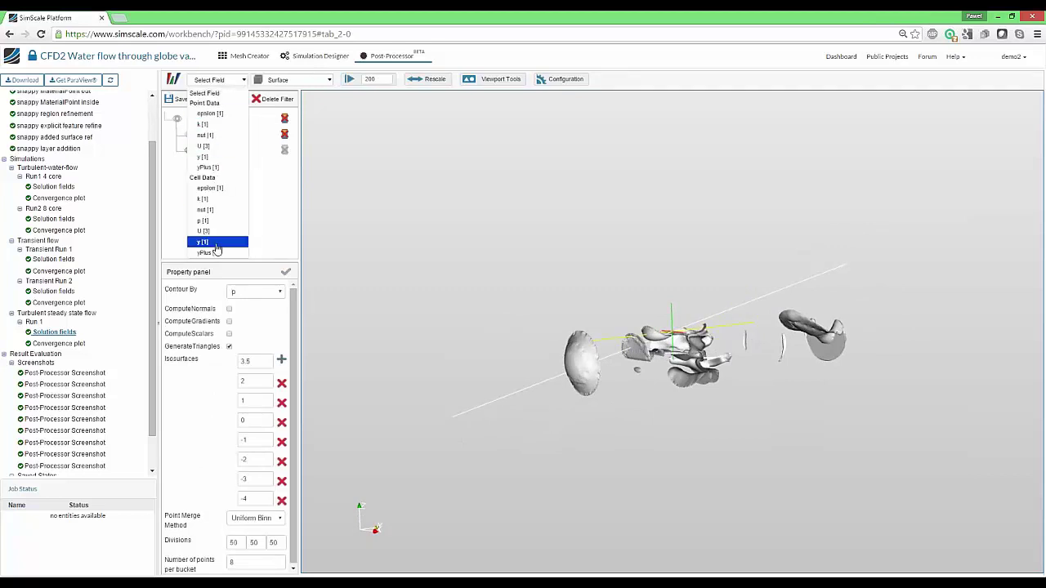
{"action": "left_click", "coordinate": [203, 221]}
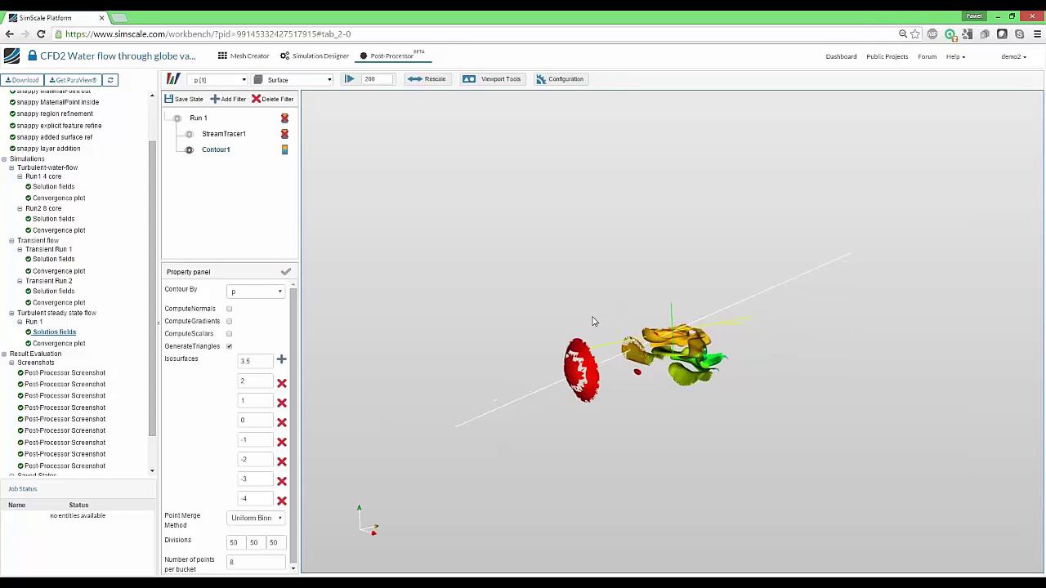
{"action": "left_click_drag", "start_coordinate": [563, 249], "coordinate": [704, 375]}
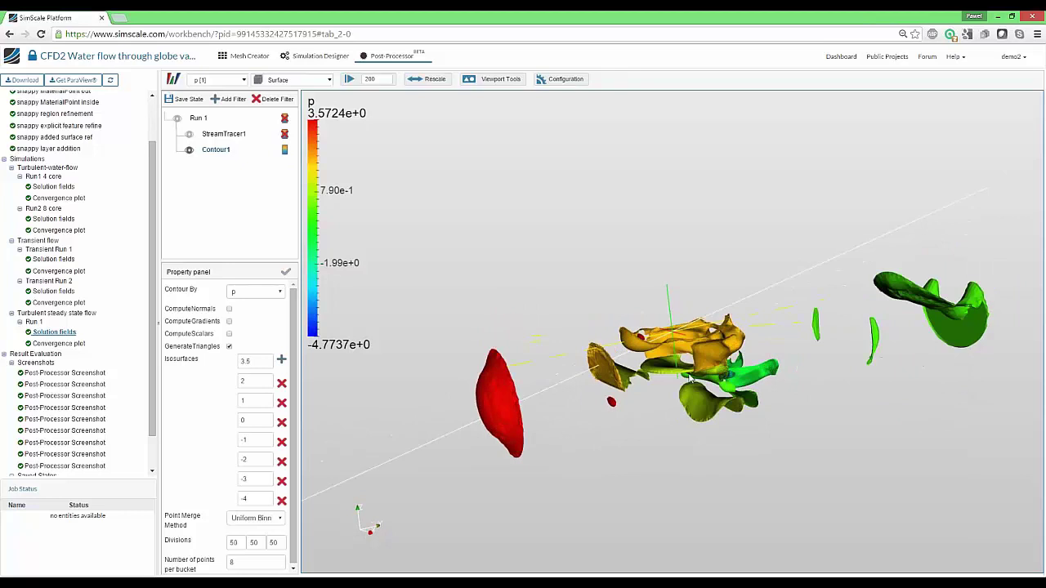
{"action": "scroll", "coordinate": [704, 374], "scroll_direction": "up", "scroll_amount": 2}
{"action": "scroll", "coordinate": [695, 400], "scroll_direction": "down", "scroll_amount": 5}
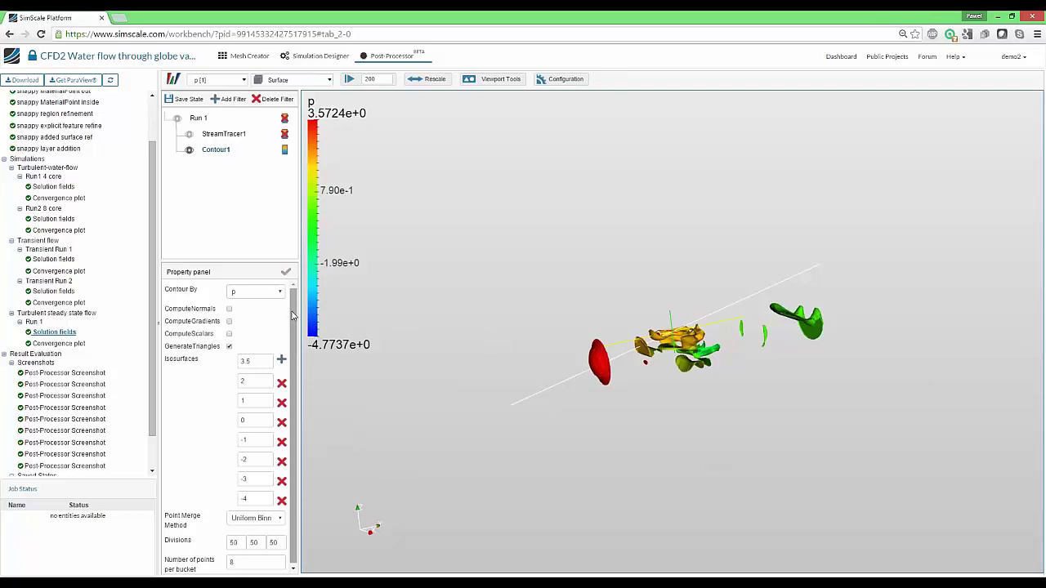
{"action": "left_click", "coordinate": [255, 292]}
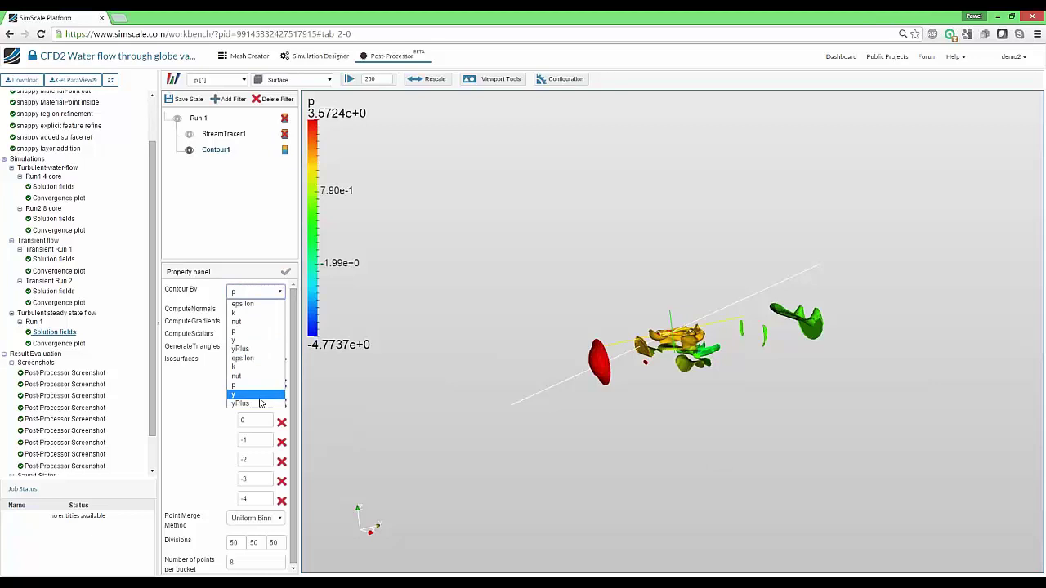
{"action": "left_click", "coordinate": [204, 392]}
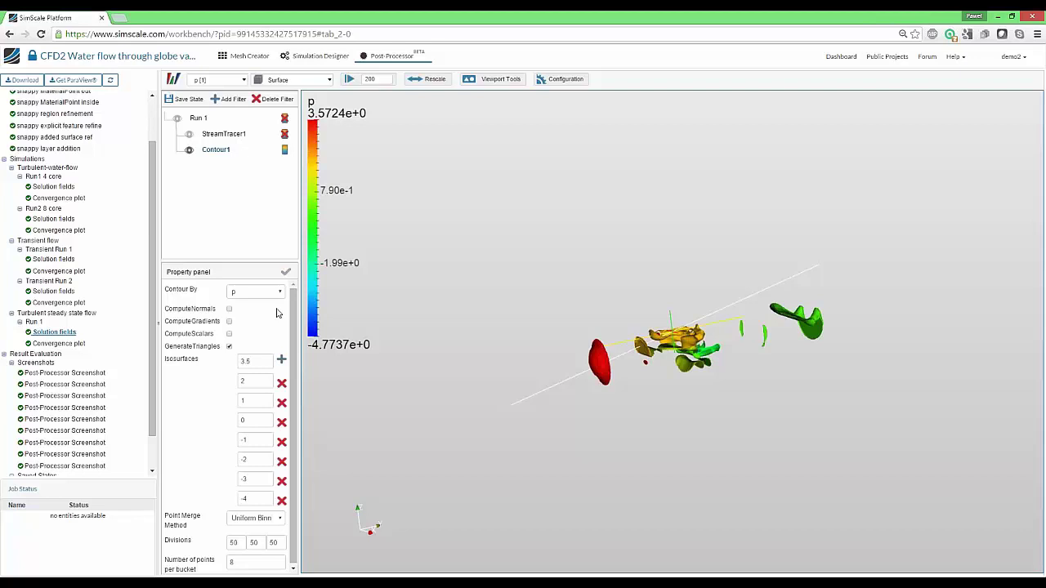
Step: Add a Calculator filter to Run 1 on point data, with result named example_result
{"action": "left_click", "coordinate": [200, 120]}
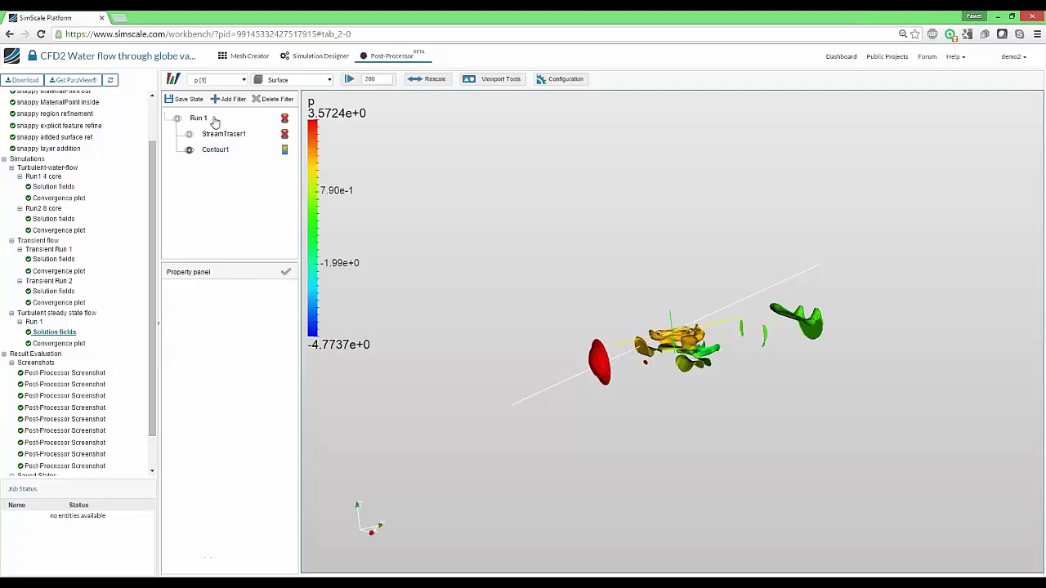
{"action": "left_click", "coordinate": [229, 98]}
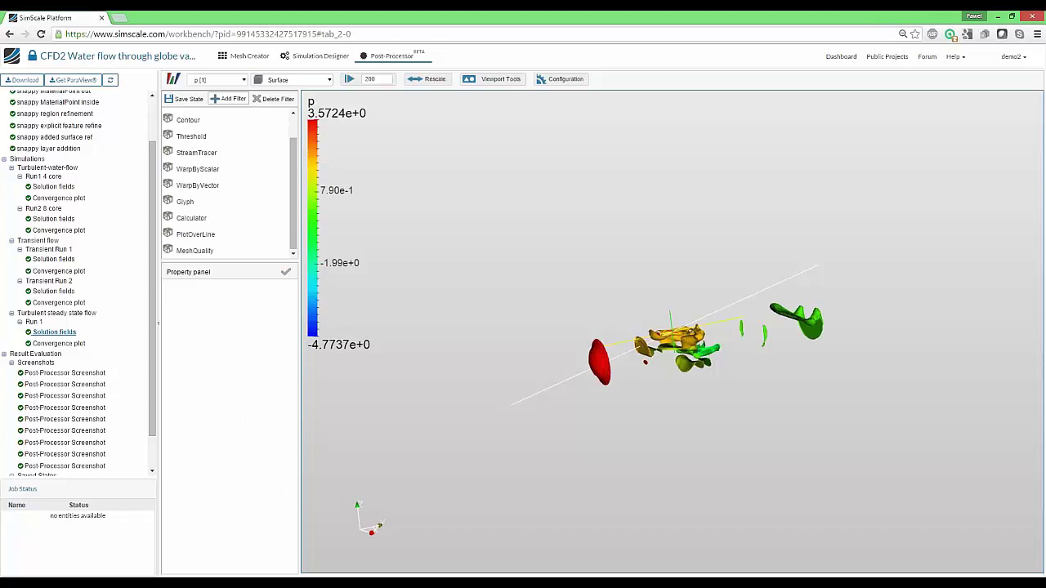
{"action": "left_click", "coordinate": [227, 226]}
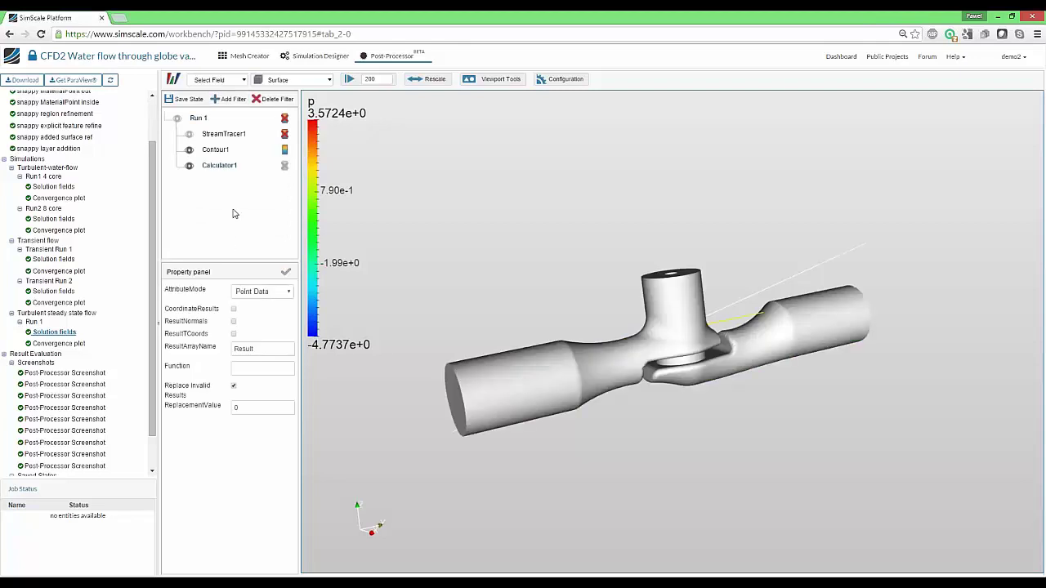
{"action": "left_click", "coordinate": [263, 292]}
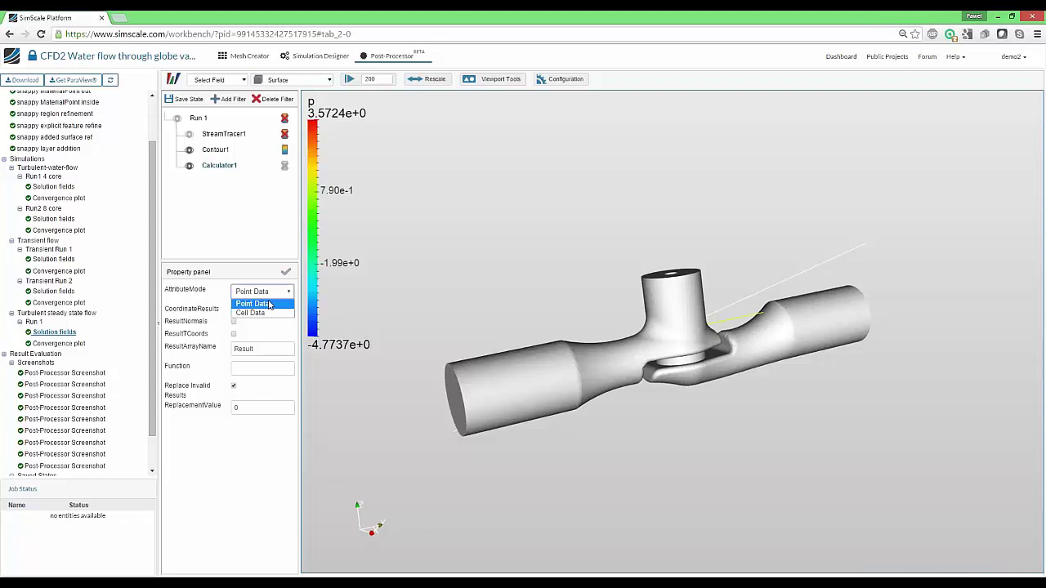
{"action": "left_click", "coordinate": [270, 304]}
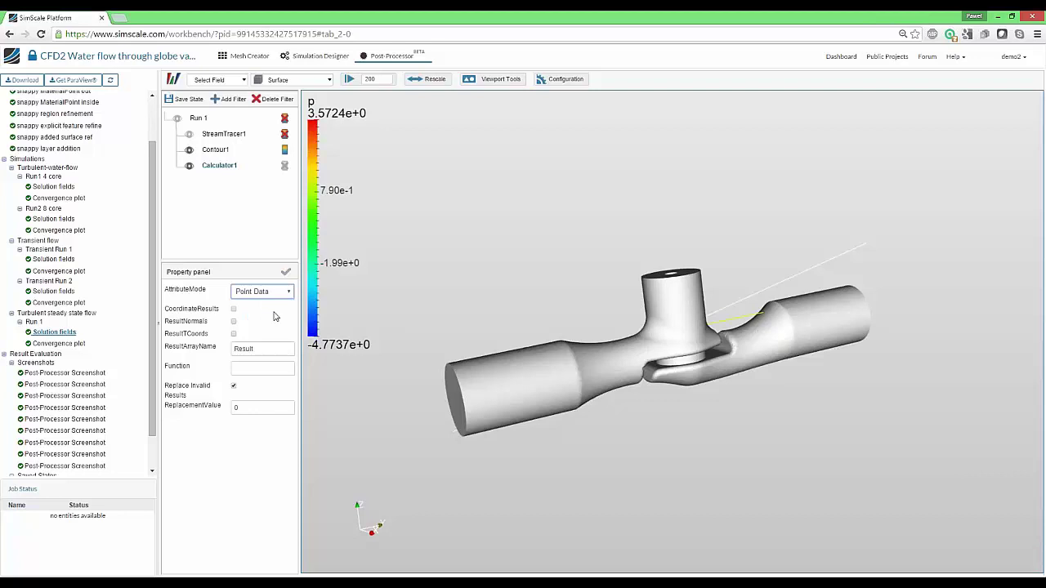
{"action": "left_click_drag", "start_coordinate": [275, 349], "coordinate": [226, 349]}
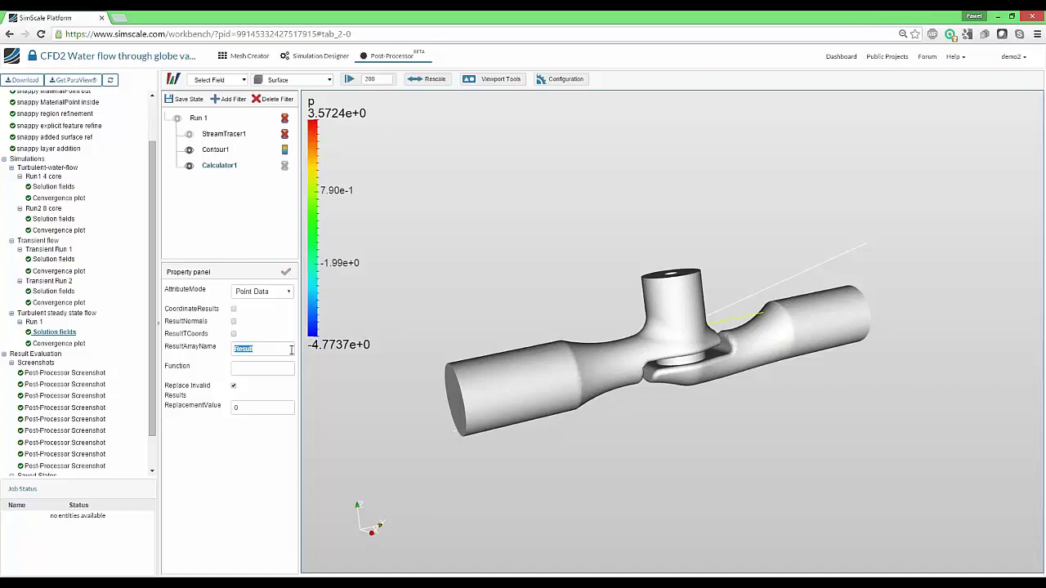
{"action": "type", "text": "example_resul"}
Step: Set Calculator1's function to mag(U) and apply it
{"action": "left_click", "coordinate": [274, 370]}
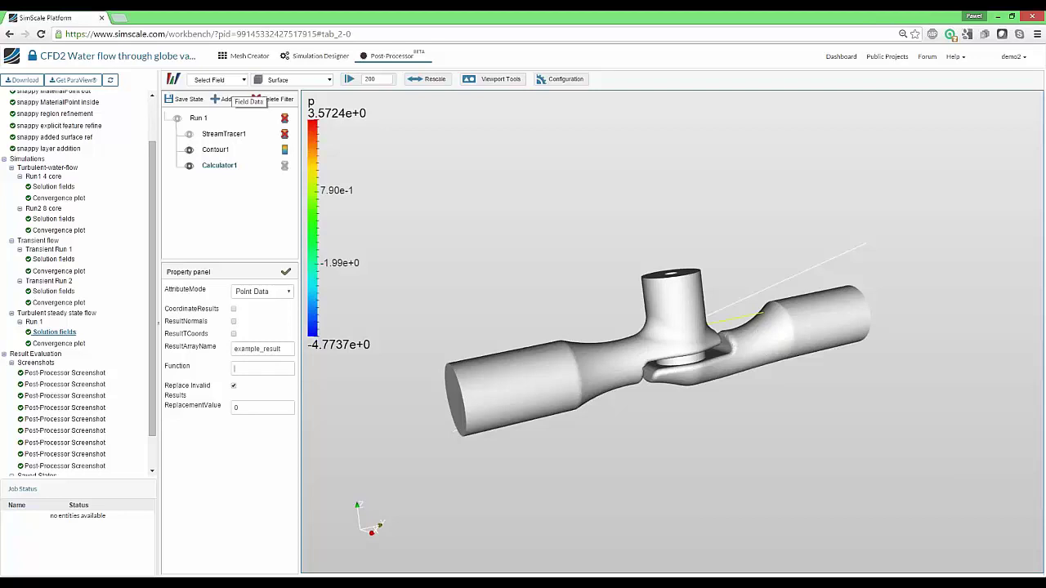
{"action": "left_click", "coordinate": [217, 79]}
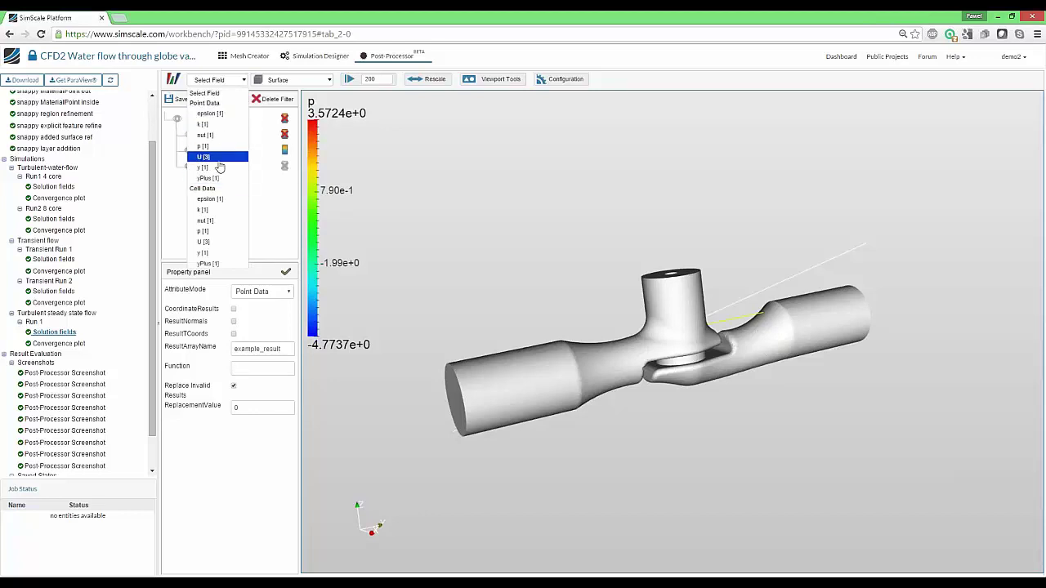
{"action": "left_click", "coordinate": [218, 92]}
{"action": "left_click", "coordinate": [246, 371]}
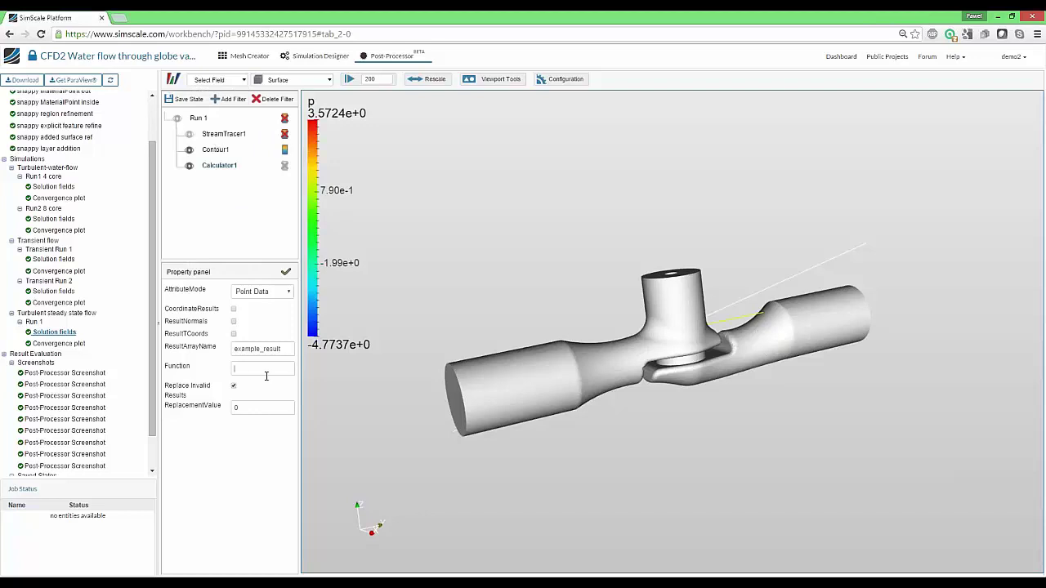
{"action": "type", "text": "magi"}
{"action": "type", "text": "(U"}
{"action": "left_click", "coordinate": [286, 272]}
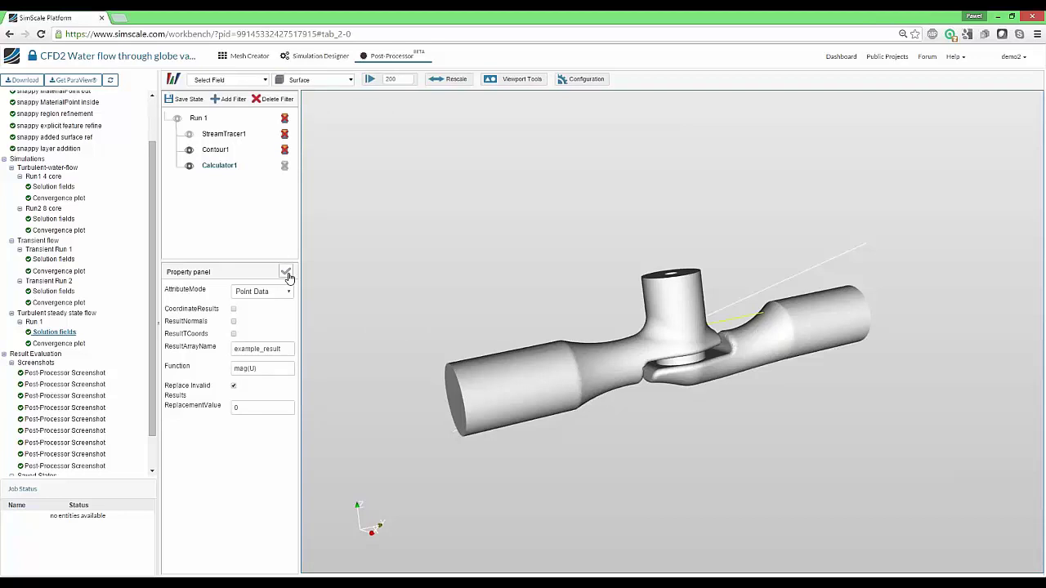
Step: Colour the valve by example_result and delete the Contour1 filter
{"action": "left_click", "coordinate": [233, 81]}
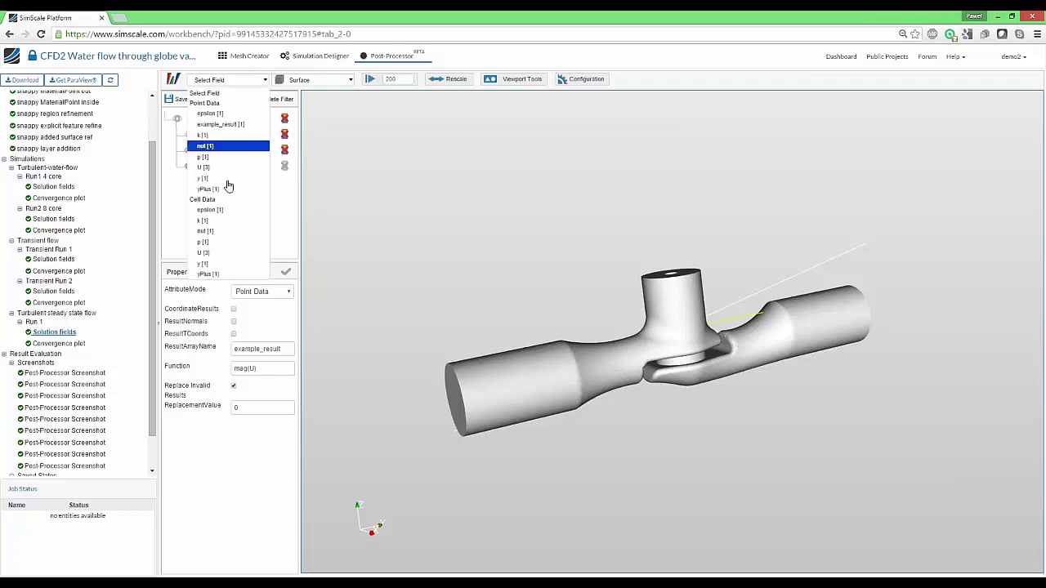
{"action": "left_click", "coordinate": [239, 128]}
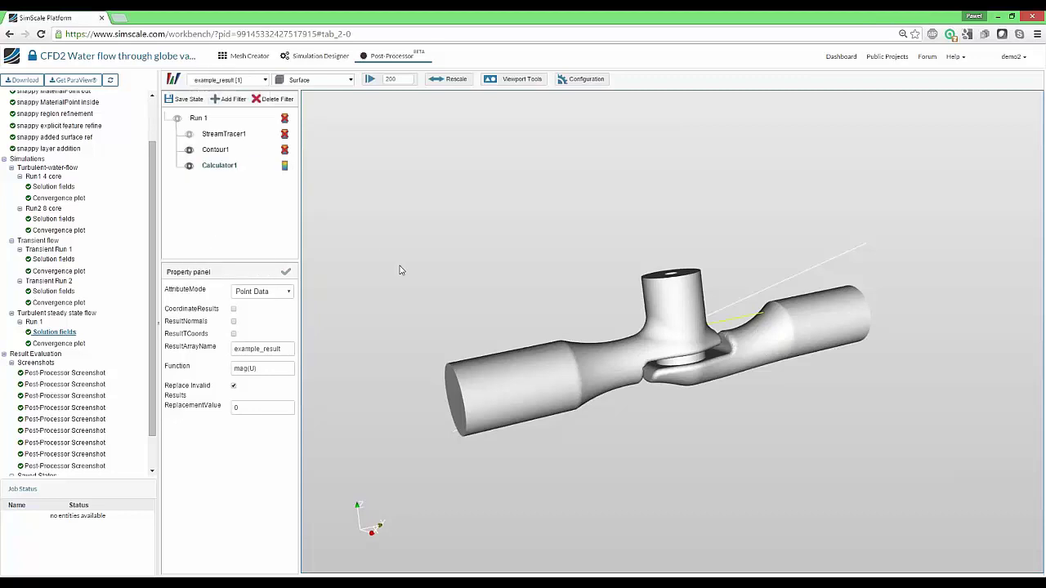
{"action": "mouse_move", "coordinate": [467, 269]}
{"action": "left_mouse_down"}
{"action": "mouse_move", "coordinate": [498, 275]}
{"action": "mouse_move", "coordinate": [479, 264]}
{"action": "left_mouse_up"}
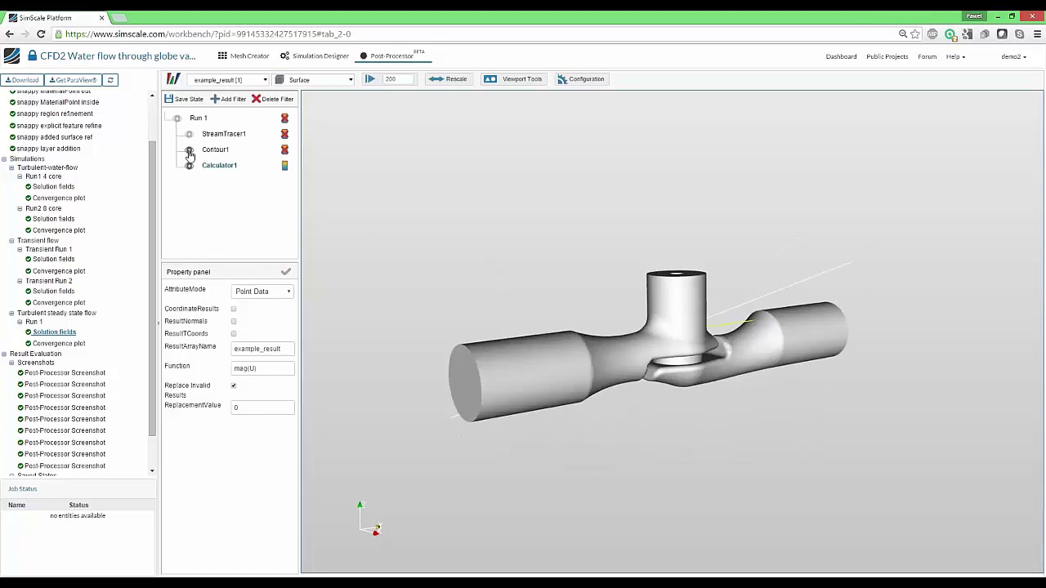
{"action": "left_click", "coordinate": [214, 152]}
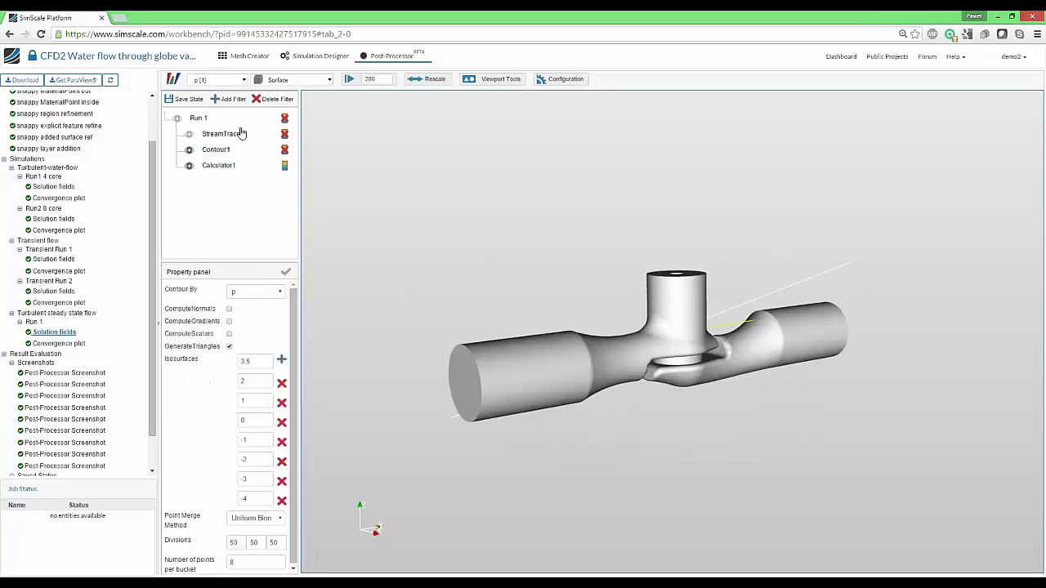
{"action": "left_click", "coordinate": [272, 99]}
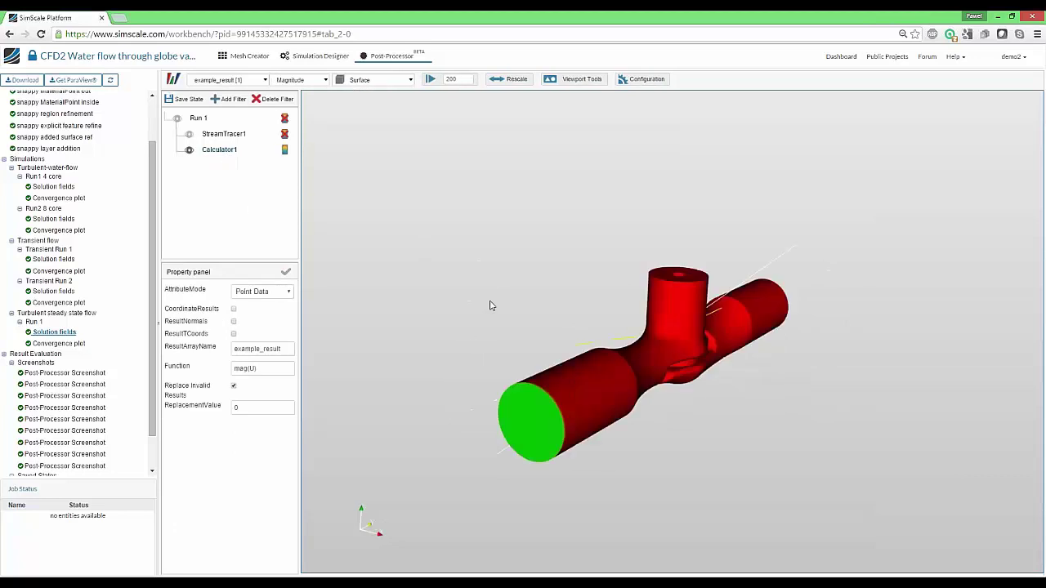
Step: Rescale the example_result colouring to its automatic data range
{"action": "left_click_drag", "start_coordinate": [486, 338], "coordinate": [467, 357]}
{"action": "left_click", "coordinate": [243, 83]}
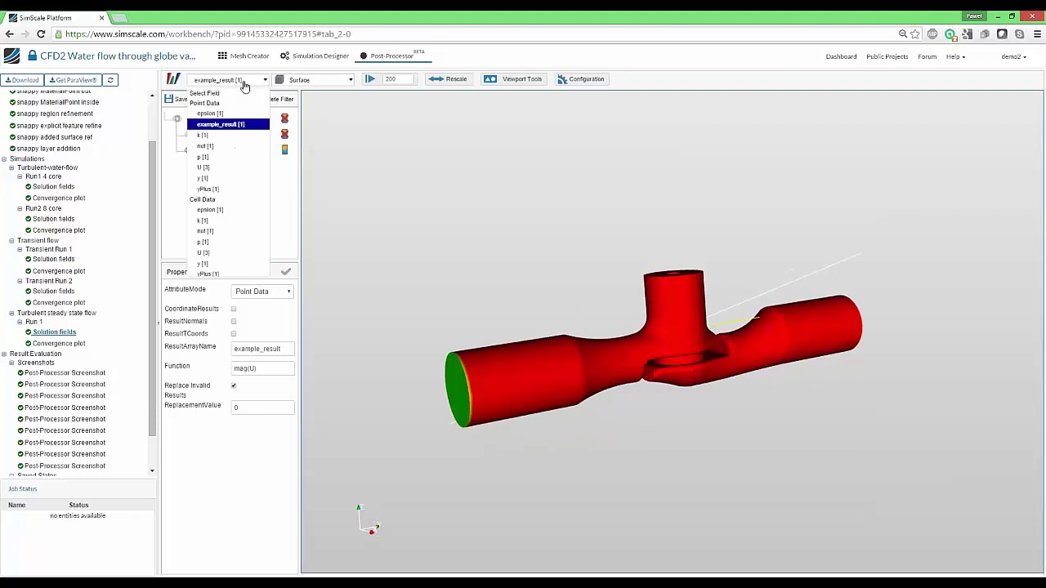
{"action": "left_click", "coordinate": [232, 124]}
{"action": "left_click", "coordinate": [498, 79]}
{"action": "left_click", "coordinate": [513, 102]}
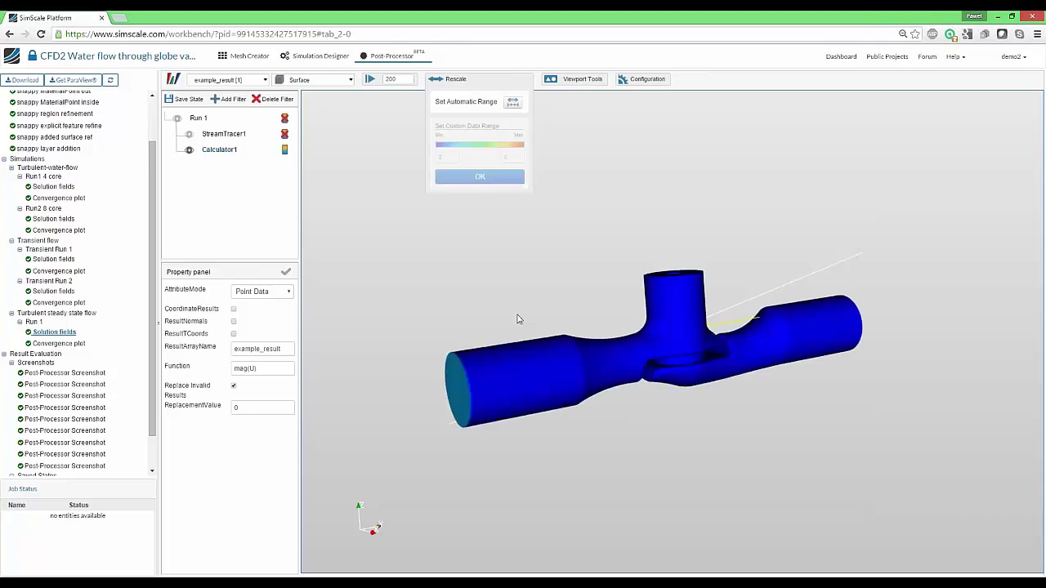
{"action": "left_click_drag", "start_coordinate": [501, 311], "coordinate": [470, 312]}
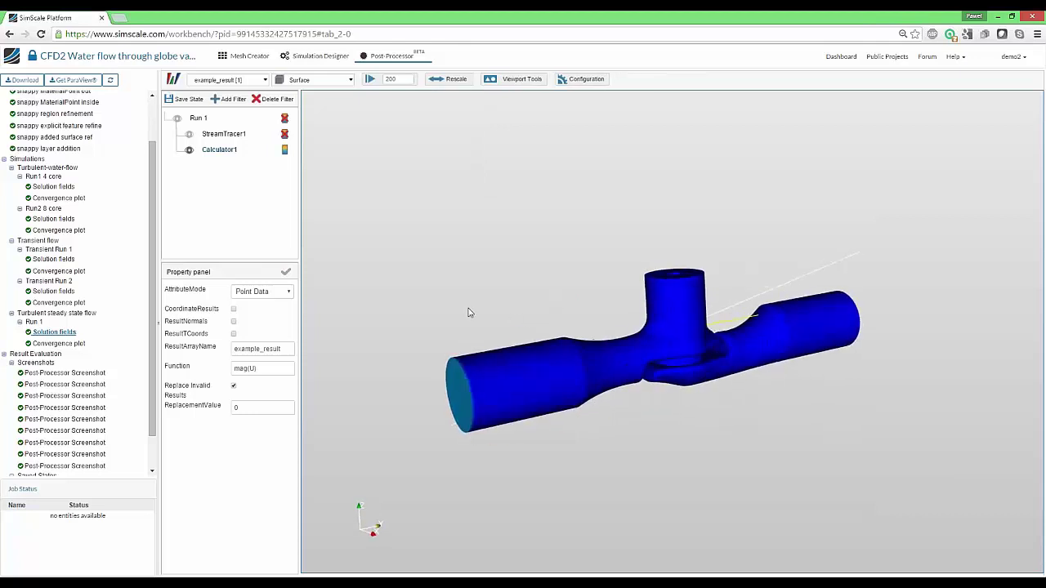
Step: Add a Contour filter under Calculator1 with ComputeNormals off and isosurface value 0.0001
{"action": "left_click", "coordinate": [232, 102]}
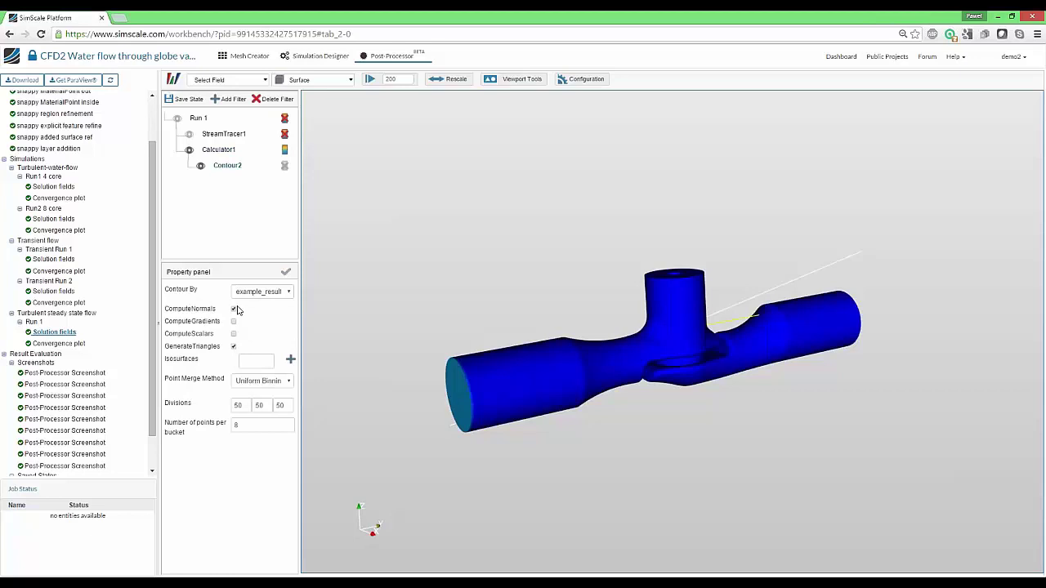
{"action": "left_click", "coordinate": [233, 310]}
{"action": "left_click", "coordinate": [255, 362]}
{"action": "type", "text": "0.0001"}
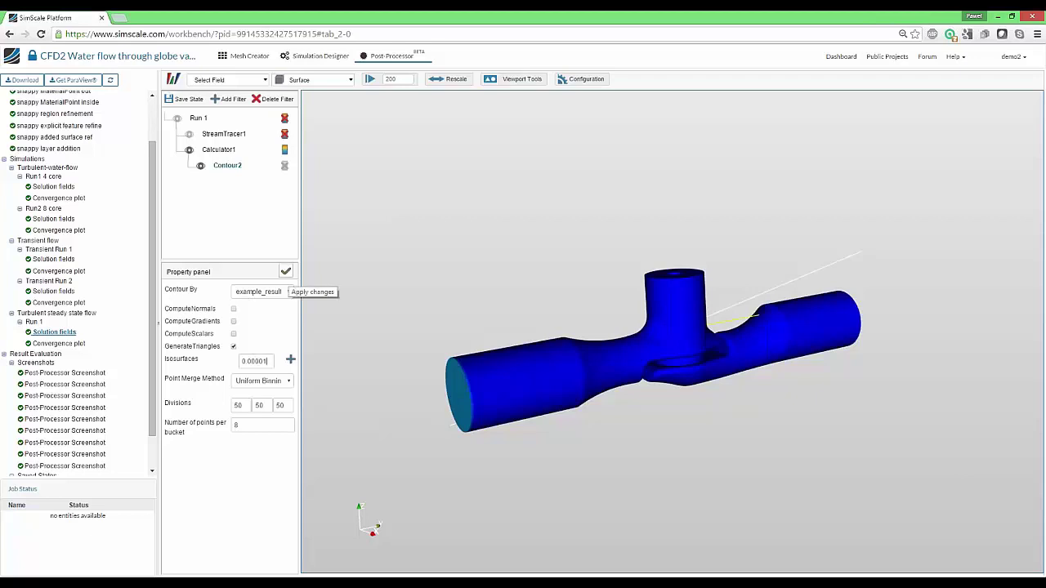
{"action": "left_click", "coordinate": [286, 271]}
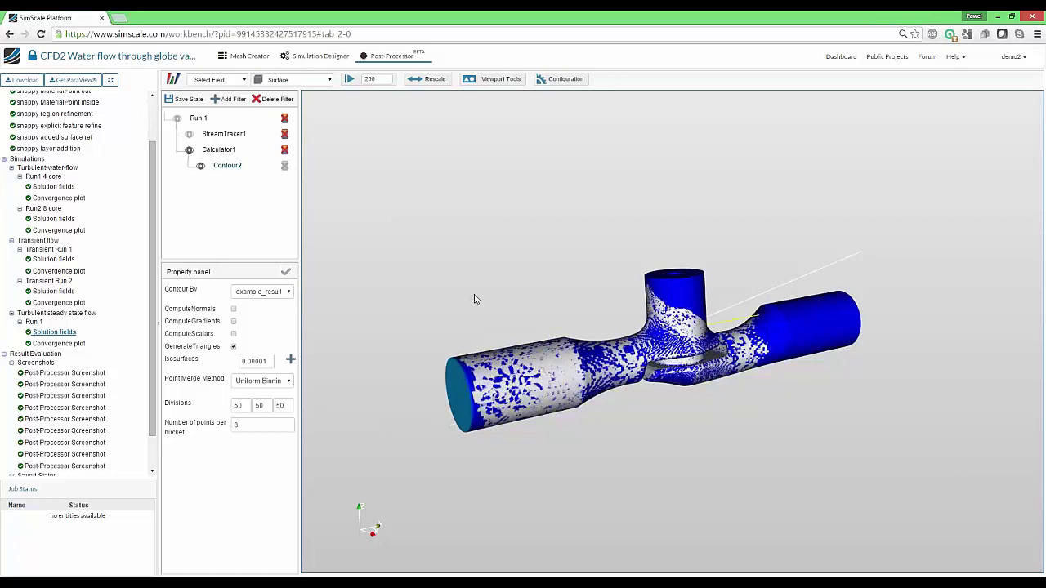
Step: Hide Calculator1 to leave the plain white Contour2 shell, then select Contour2
{"action": "left_click", "coordinate": [189, 154]}
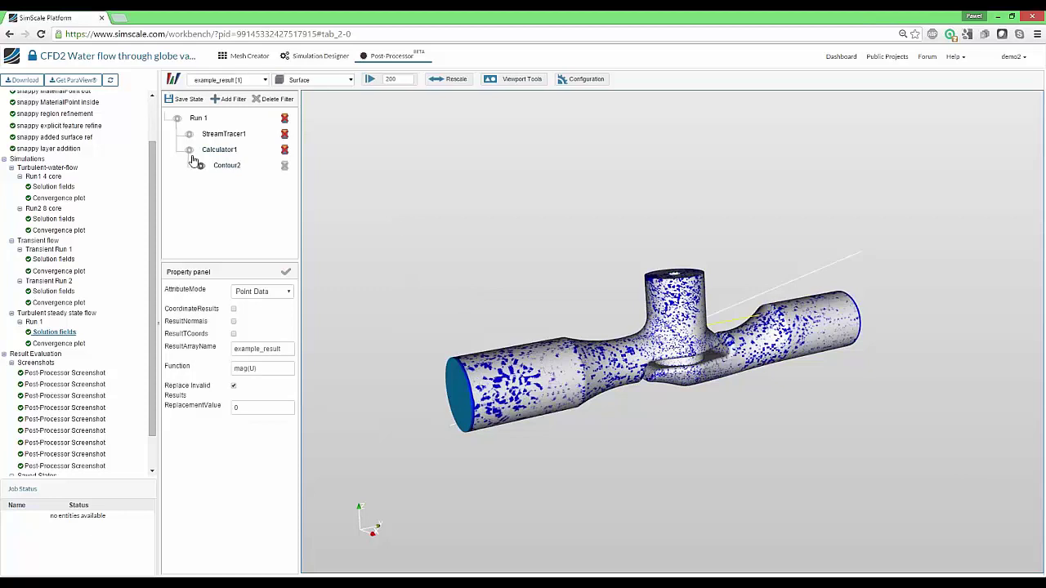
{"action": "left_click", "coordinate": [189, 150]}
{"action": "left_click_drag", "start_coordinate": [453, 236], "coordinate": [420, 234]}
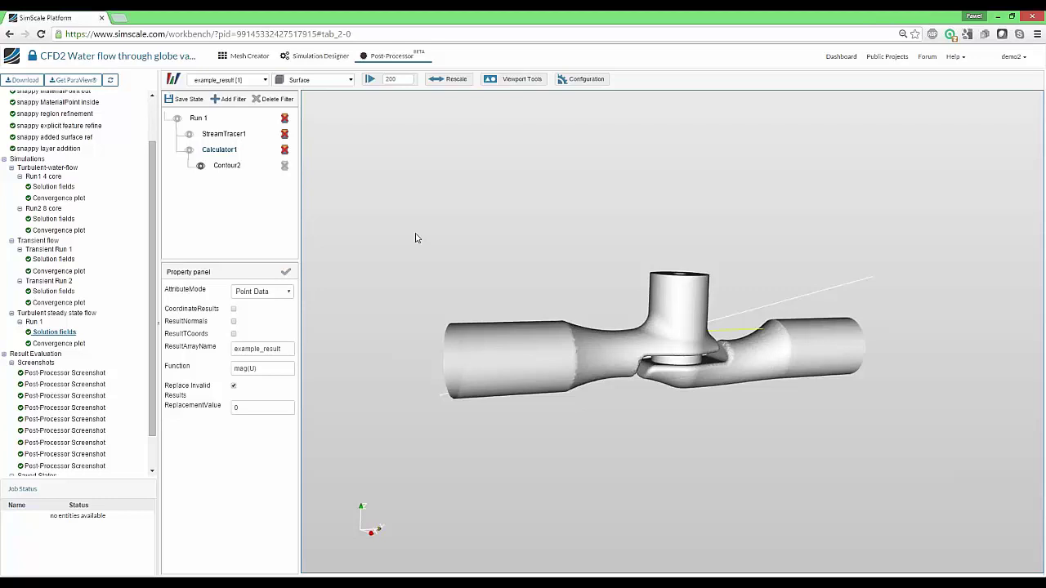
{"action": "left_click", "coordinate": [225, 165]}
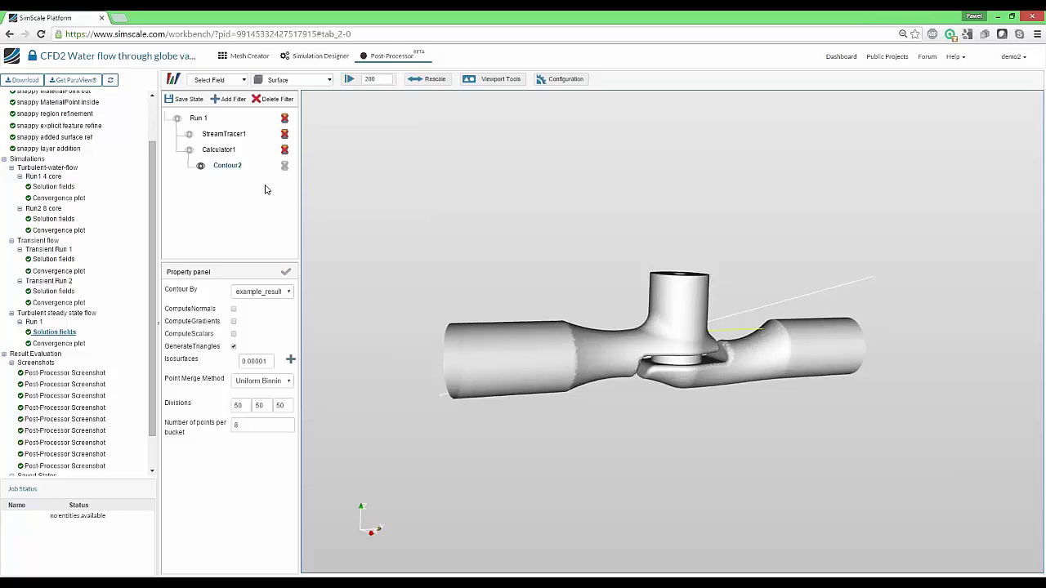
Step: Remove the extra Contour3 filter that was added by mistake
{"action": "left_click", "coordinate": [229, 101]}
{"action": "left_click", "coordinate": [212, 123]}
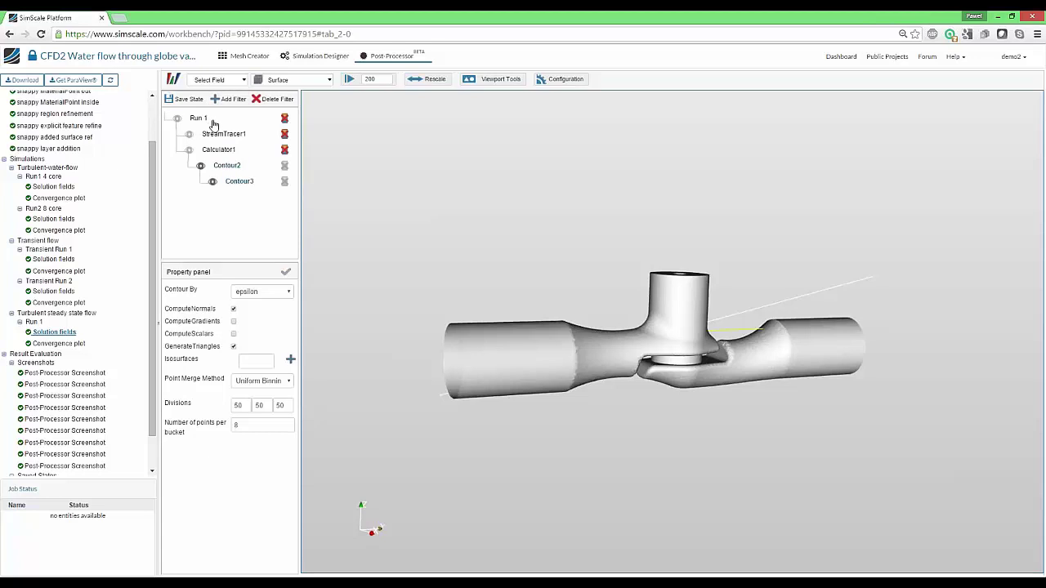
{"action": "left_click", "coordinate": [263, 99]}
{"action": "left_click", "coordinate": [219, 82]}
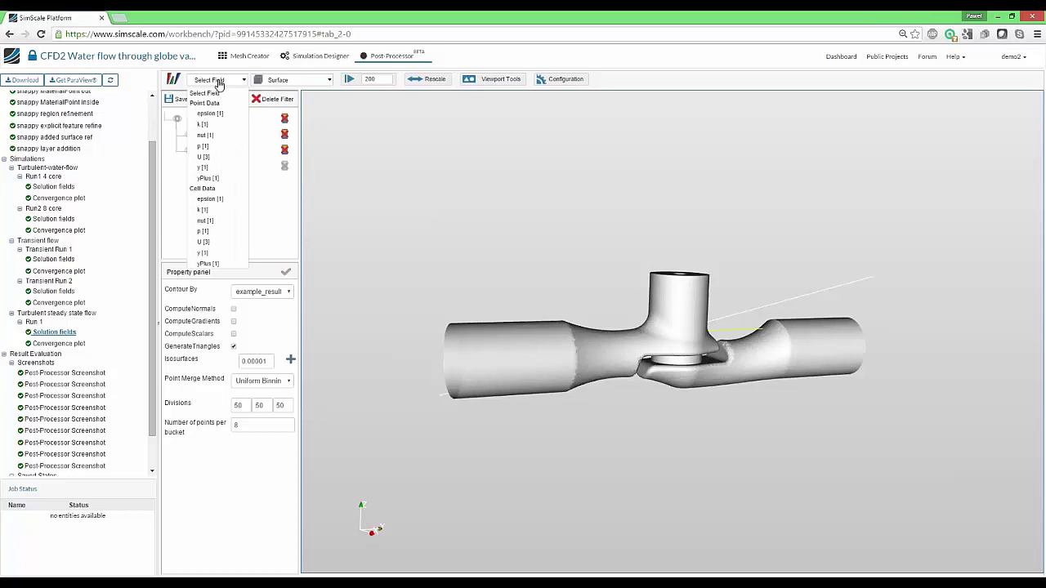
{"action": "left_click", "coordinate": [219, 88]}
Step: Clip Contour2 with a Clip3 plane (normal -1 0 0) and display the clipped valve
{"action": "left_click", "coordinate": [233, 100]}
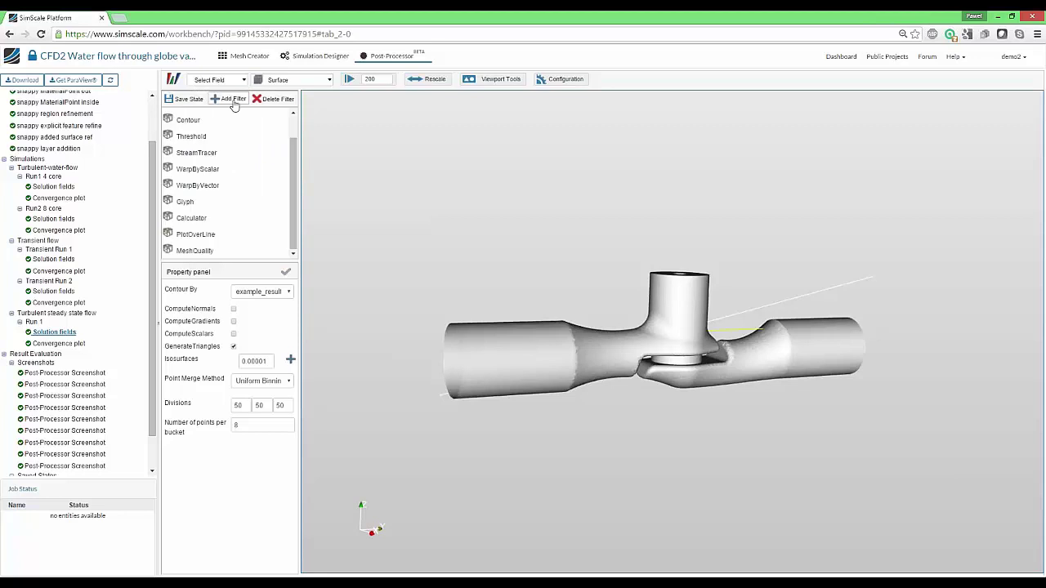
{"action": "scroll", "coordinate": [221, 147], "scroll_direction": "up", "scroll_amount": 2}
{"action": "left_click", "coordinate": [224, 122]}
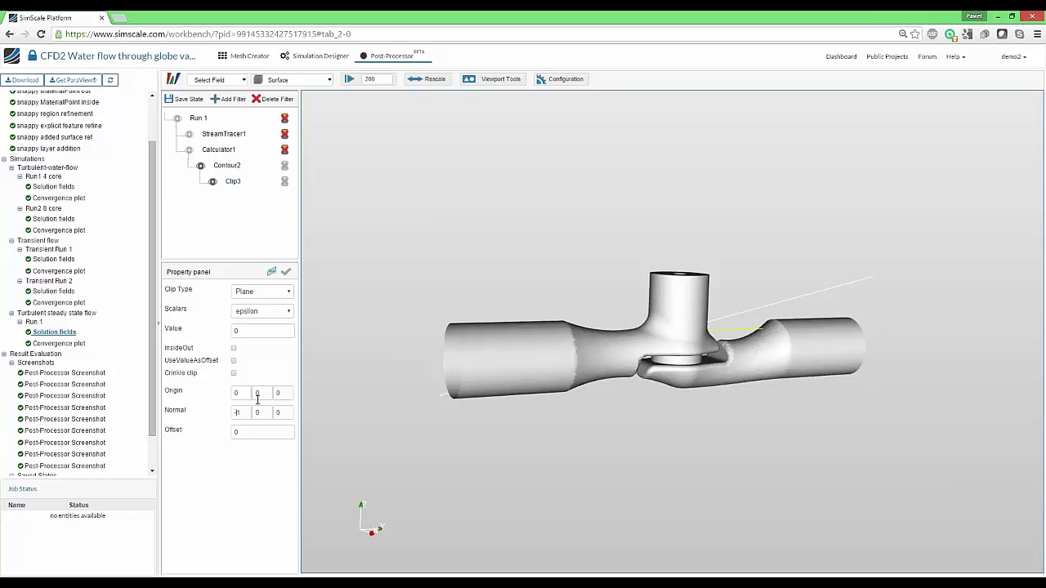
{"action": "left_click", "coordinate": [271, 272]}
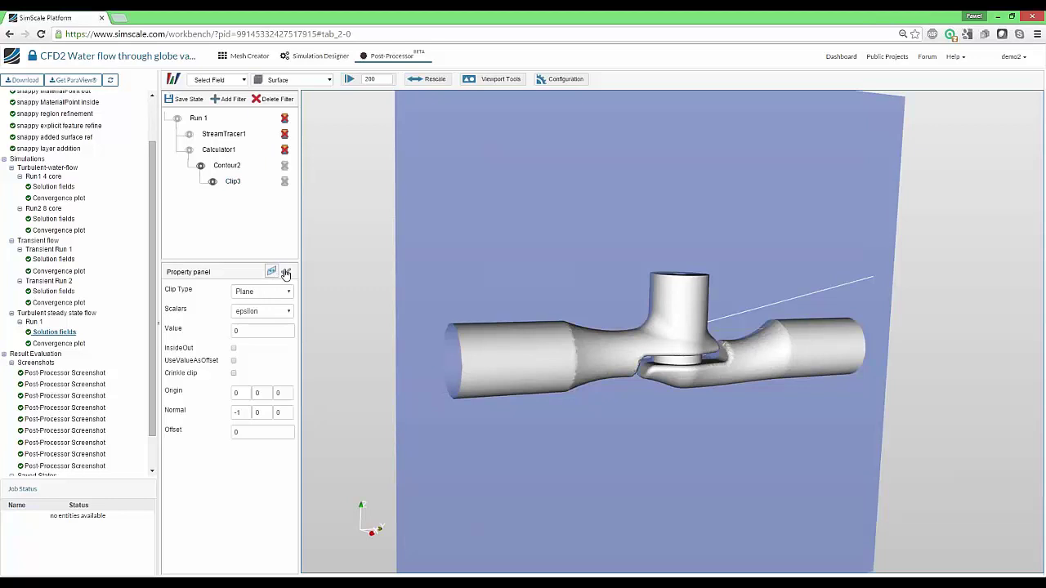
{"action": "left_click", "coordinate": [286, 274]}
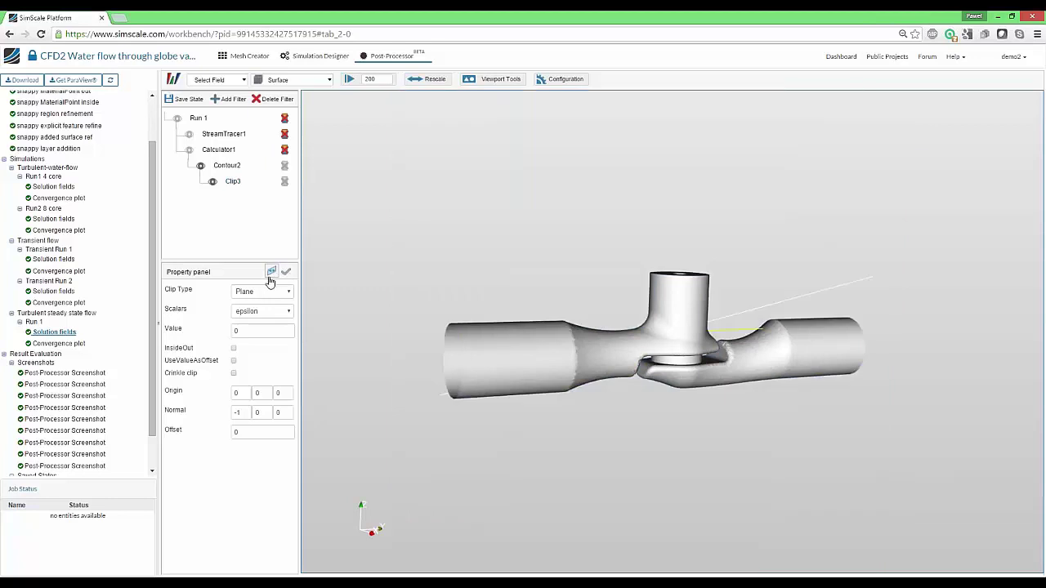
{"action": "left_click", "coordinate": [201, 168]}
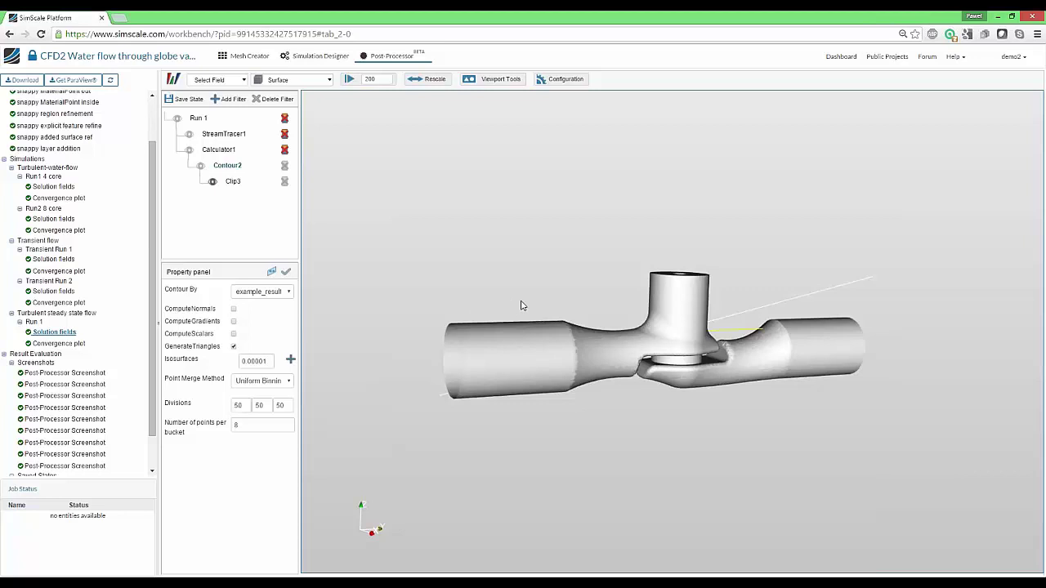
{"action": "left_click", "coordinate": [233, 181]}
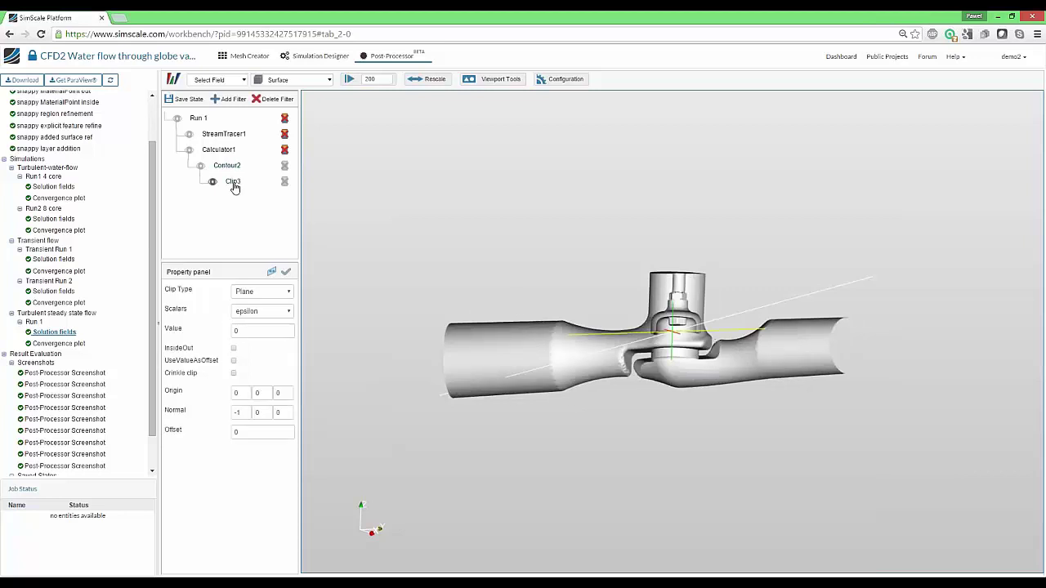
{"action": "left_click_drag", "start_coordinate": [524, 268], "coordinate": [556, 262]}
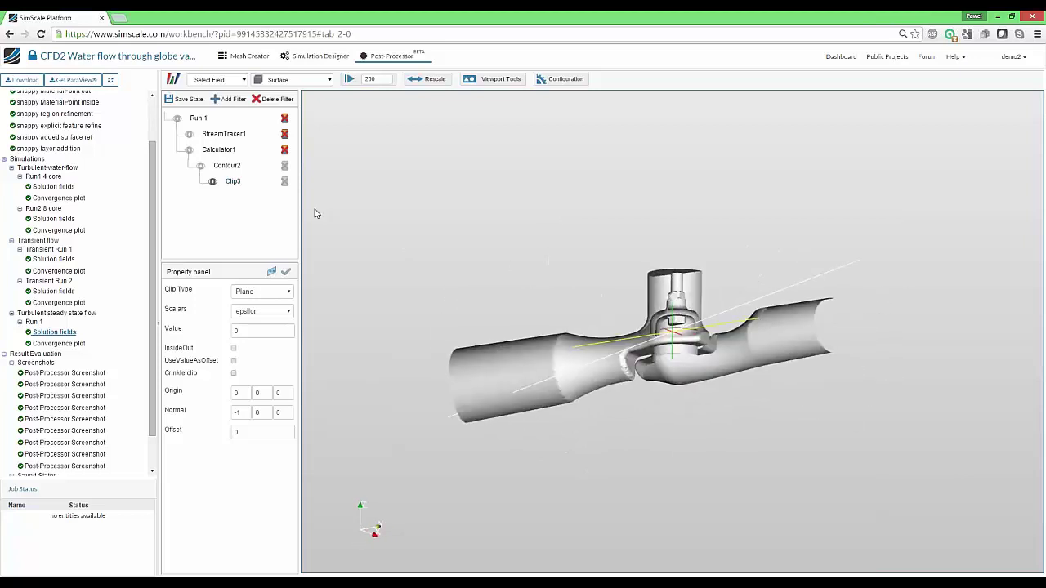
Step: Show and reapply StreamTracer1 streamlines, coloured by velocity U from 2.0980e-2 to 2.7734e+0
{"action": "left_click", "coordinate": [188, 135]}
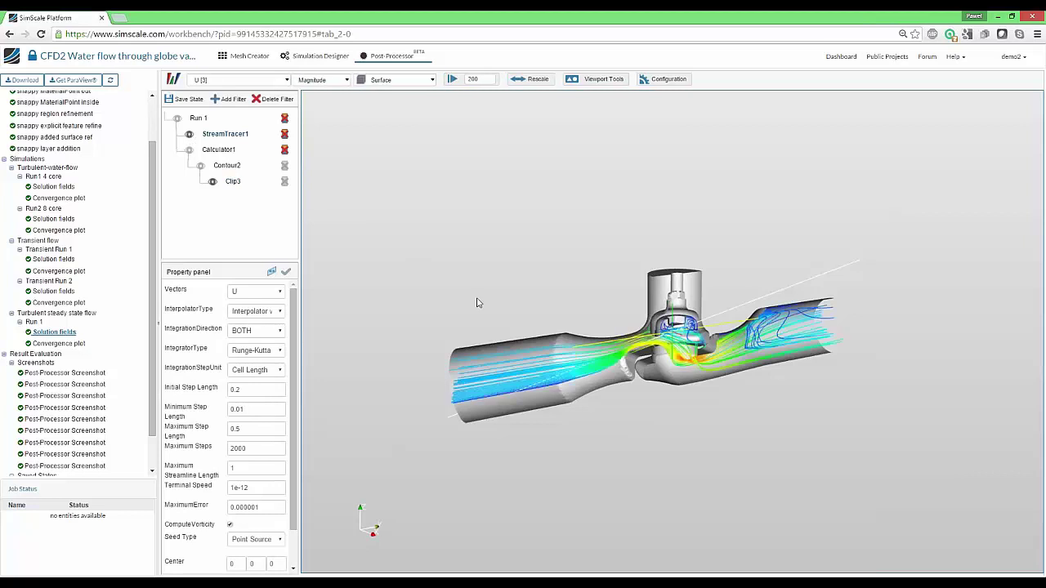
{"action": "scroll", "coordinate": [752, 404], "scroll_direction": "up", "scroll_amount": 3}
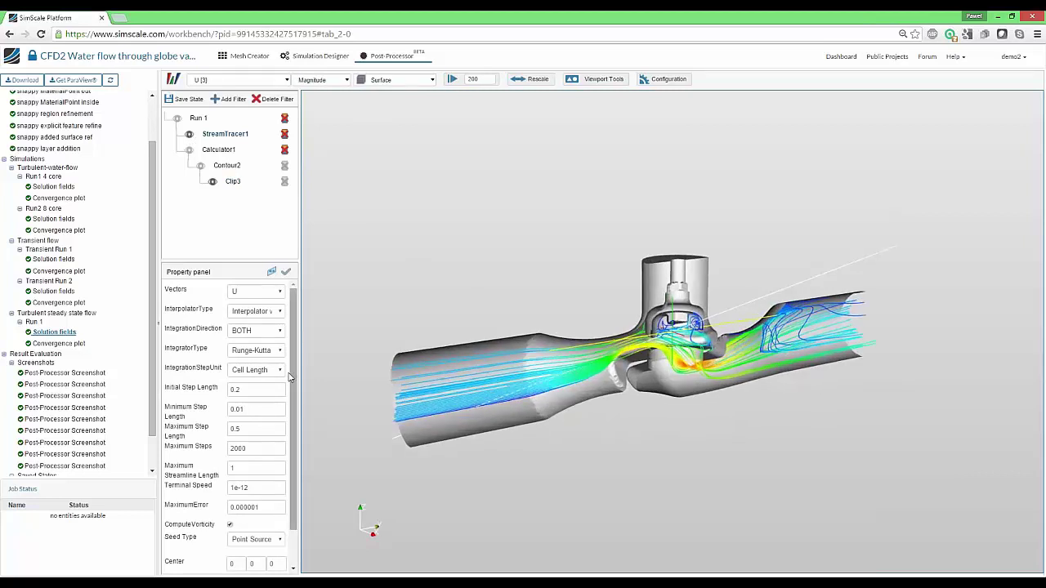
{"action": "left_click", "coordinate": [287, 273]}
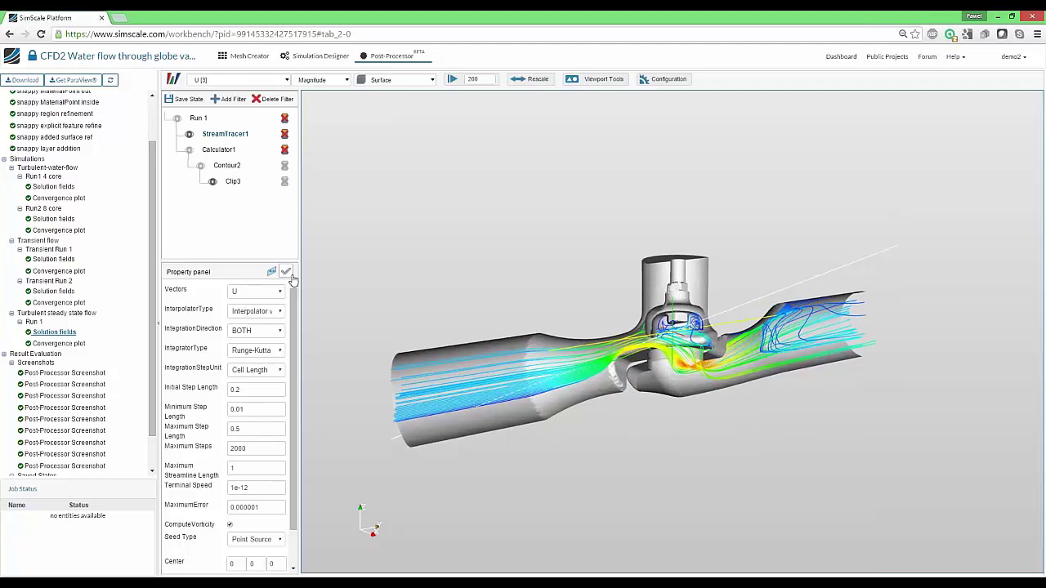
{"action": "scroll", "coordinate": [753, 363], "scroll_direction": "up", "scroll_amount": 3}
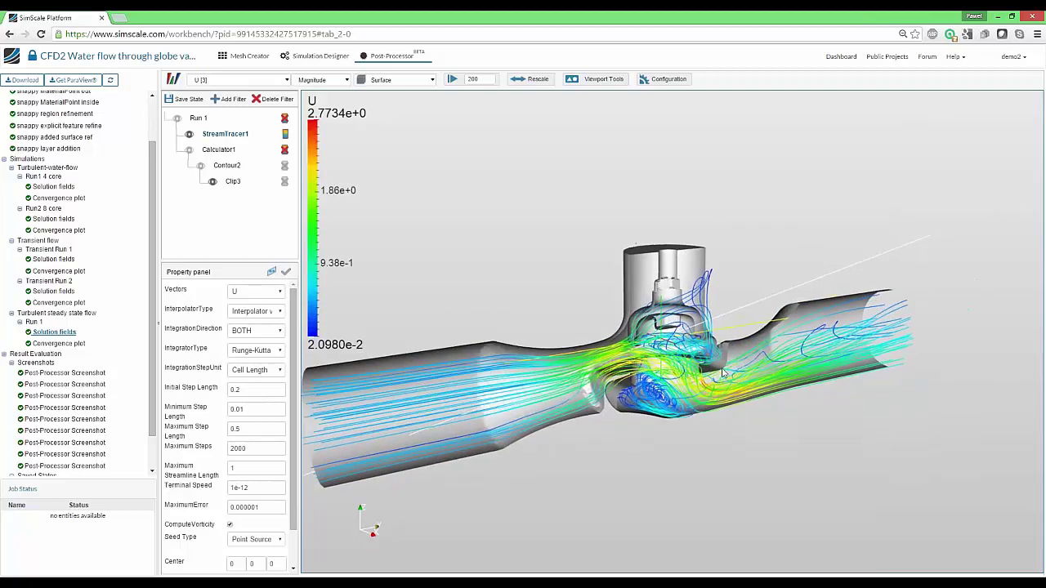
{"action": "left_click_drag", "start_coordinate": [725, 376], "coordinate": [761, 358]}
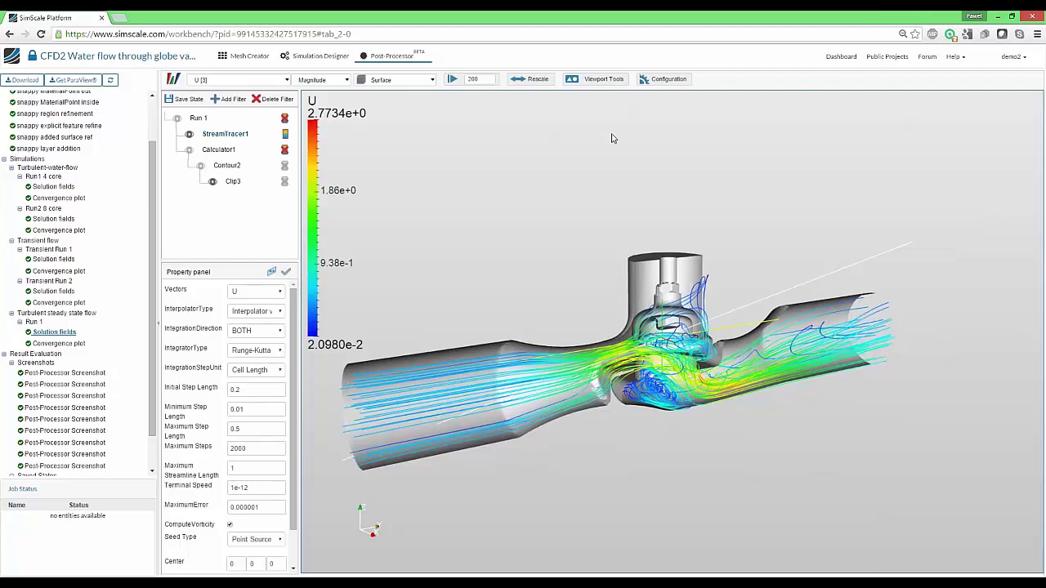
Step: Capture a screenshot of the current streamline view from Viewport Tools
{"action": "left_click", "coordinate": [615, 85]}
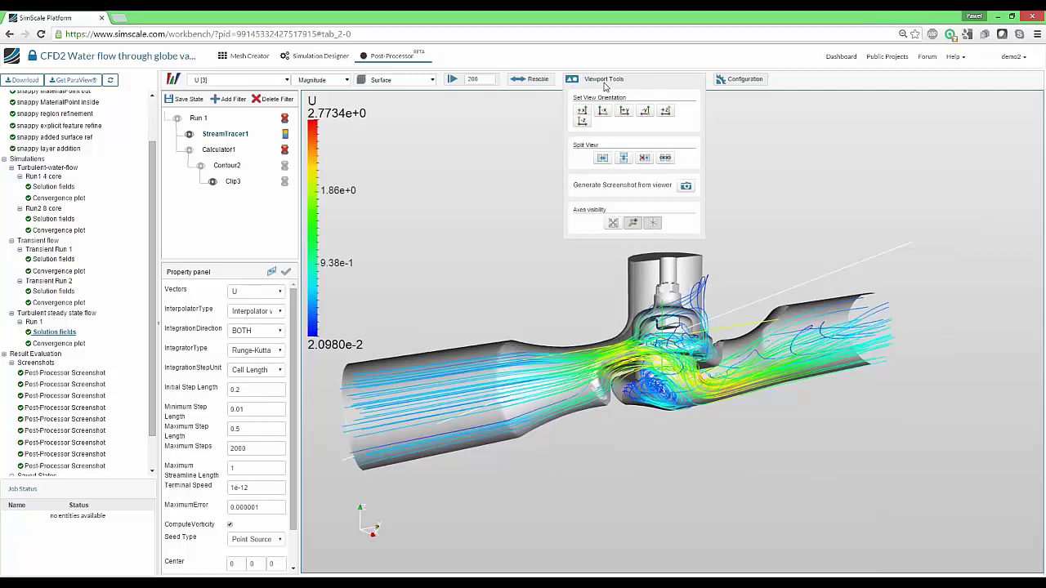
{"action": "left_click", "coordinate": [685, 188]}
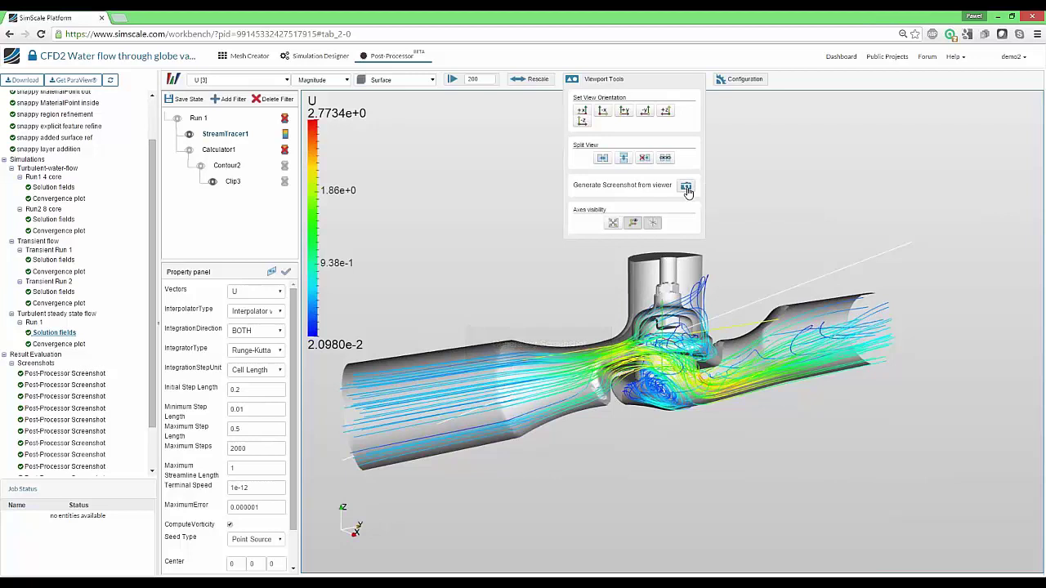
{"action": "scroll", "coordinate": [57, 435], "scroll_direction": "down", "scroll_amount": 2}
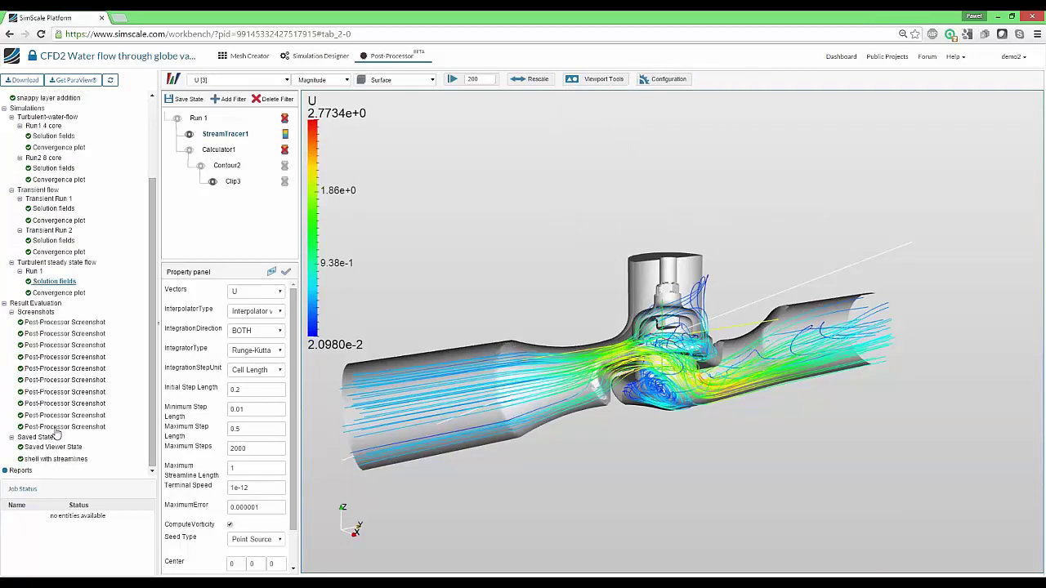
Step: Open the new Post-Processor Screenshot to check it, then delete it
{"action": "left_click", "coordinate": [61, 427]}
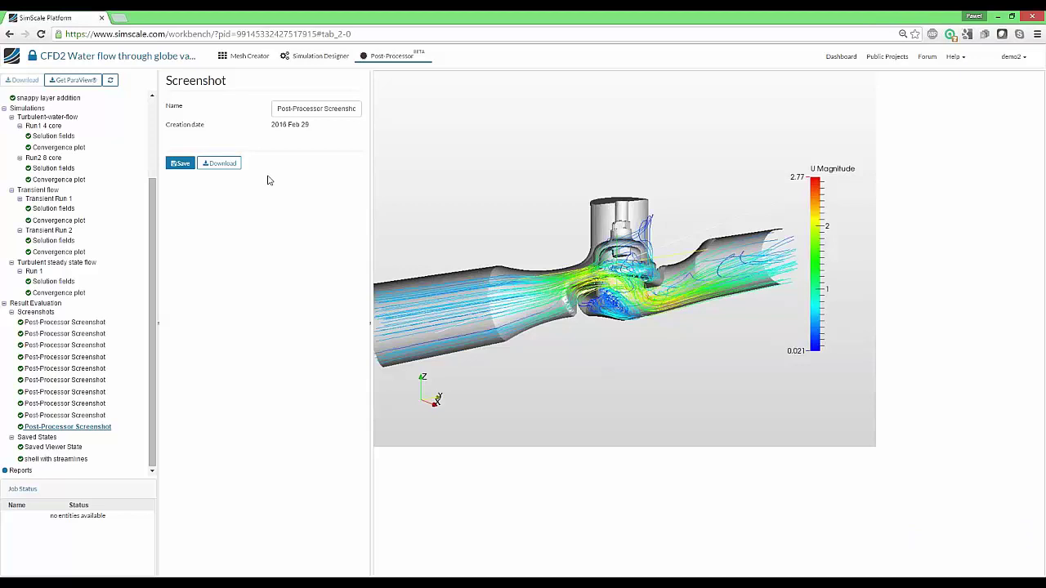
{"action": "right_click", "coordinate": [58, 427]}
{"action": "left_click", "coordinate": [66, 448]}
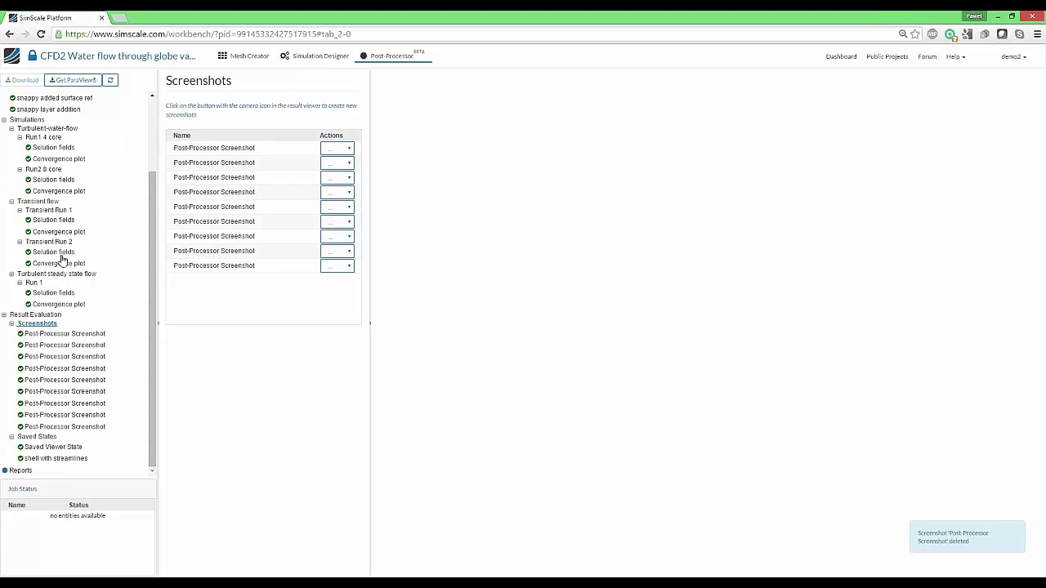
Step: Rotate the valve to a new angle, capture a screenshot, and open the new entry
{"action": "left_click", "coordinate": [52, 292]}
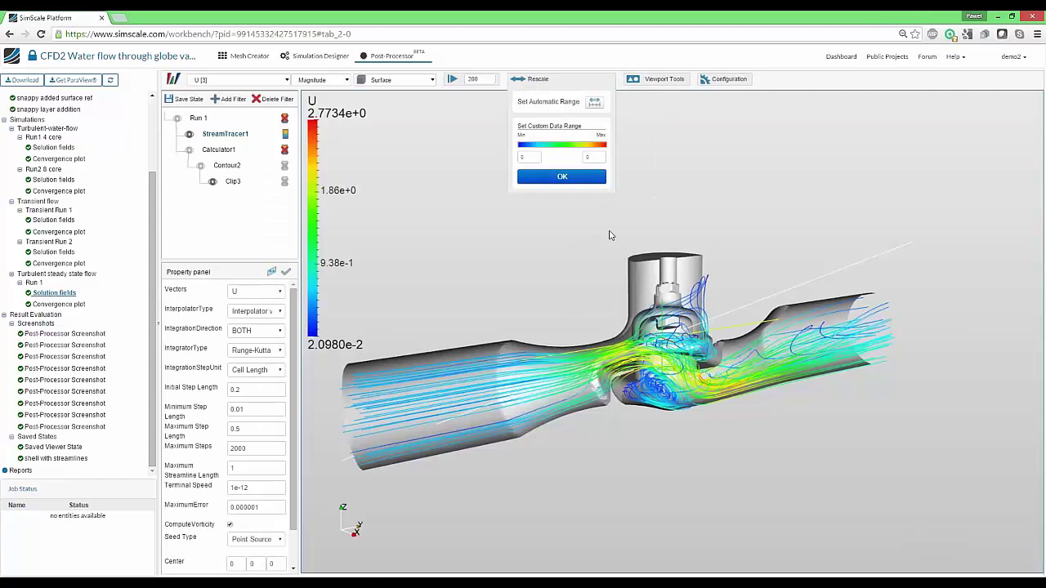
{"action": "left_click_drag", "start_coordinate": [609, 243], "coordinate": [540, 257]}
{"action": "mouse_move", "coordinate": [609, 78]}
{"action": "left_click", "coordinate": [686, 185]}
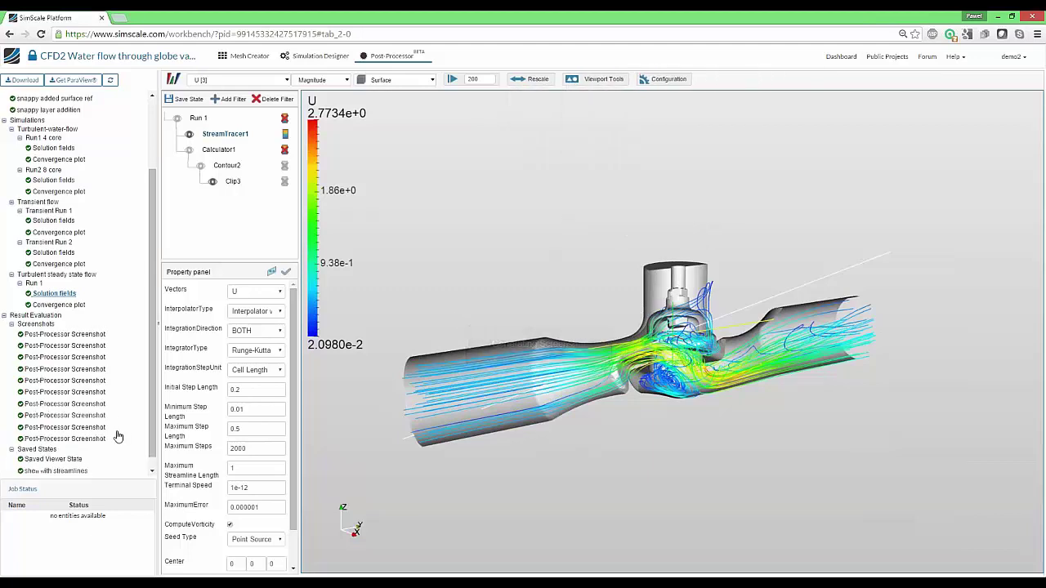
{"action": "left_click", "coordinate": [85, 440]}
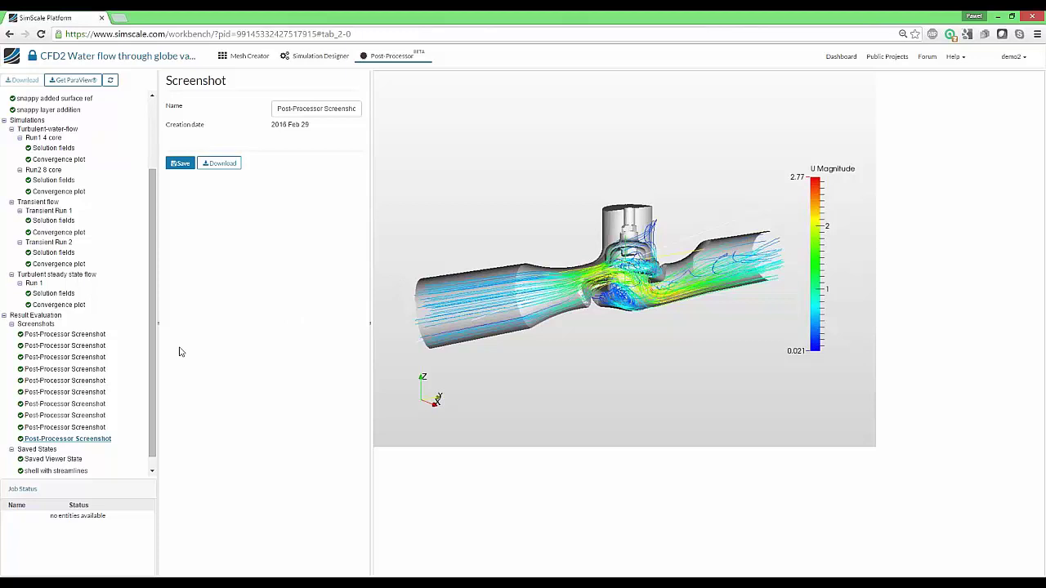
Step: Save the current viewer state as 'Turbulen steady state Run 1 shell'
{"action": "left_click", "coordinate": [54, 295]}
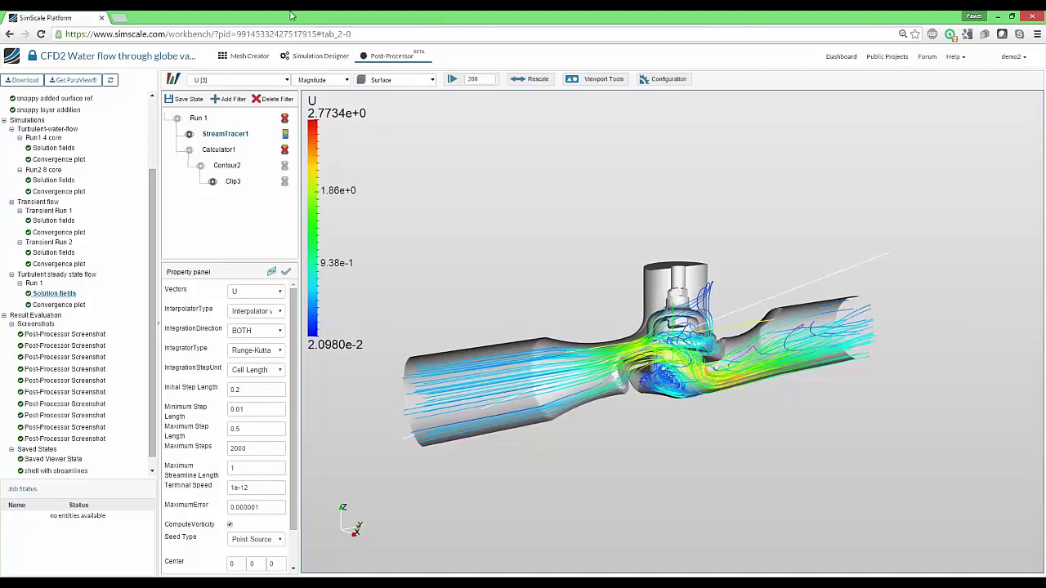
{"action": "left_click", "coordinate": [189, 99]}
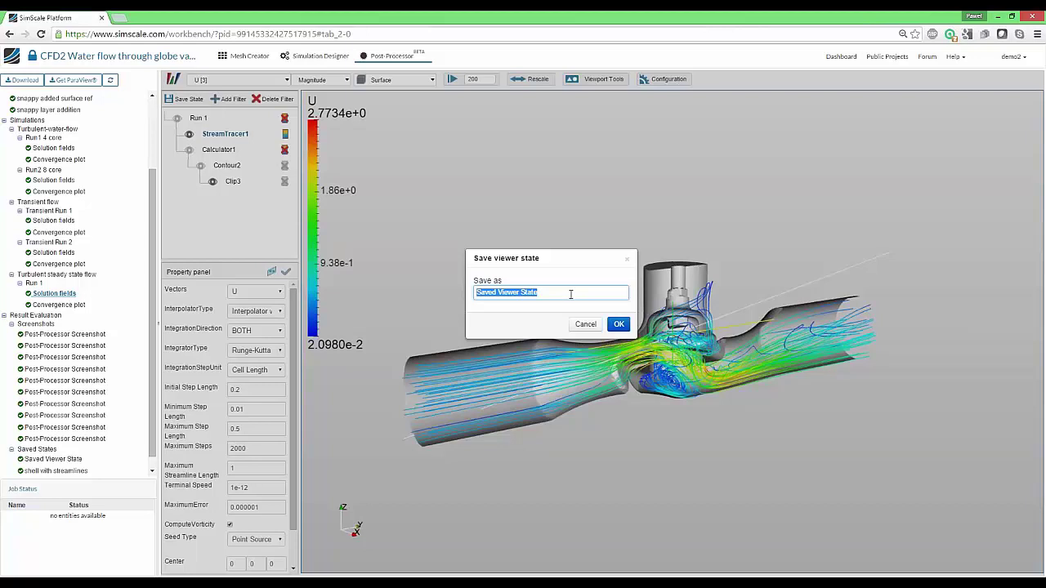
{"action": "type", "text": "Turbulent steady "}
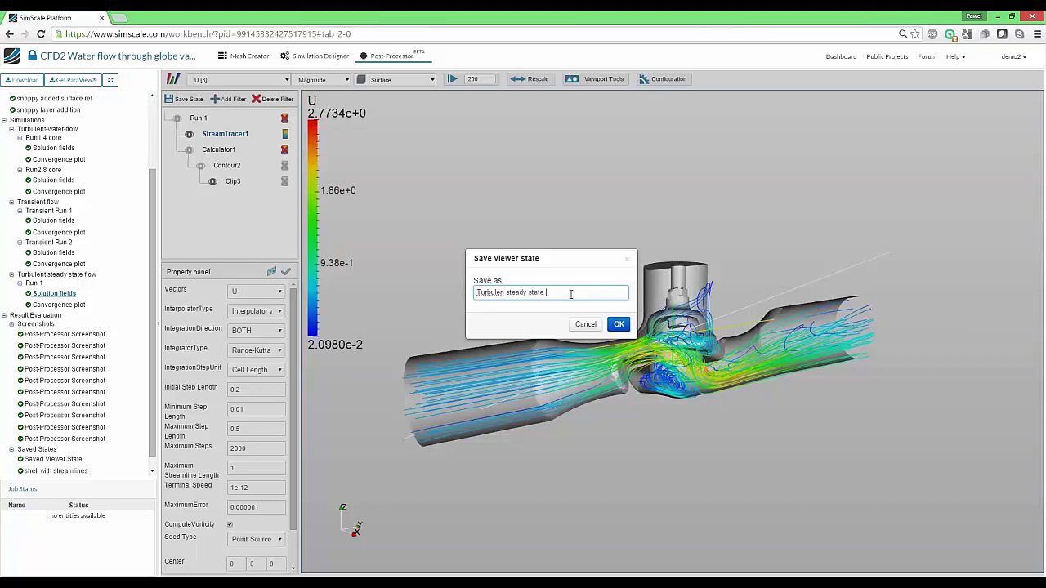
{"action": "type", "text": "state Run 1 shell"}
{"action": "left_click", "coordinate": [618, 325]}
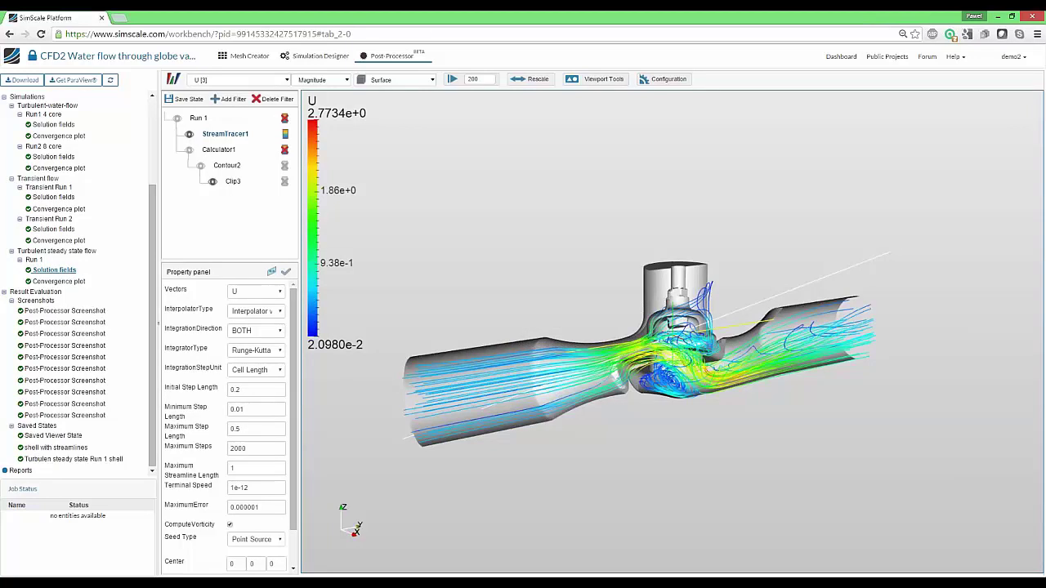
Step: Reload Turbulent steady state flow Run 1 solution fields, showing the bare valve from an oblique angle
{"action": "left_click", "coordinate": [49, 126]}
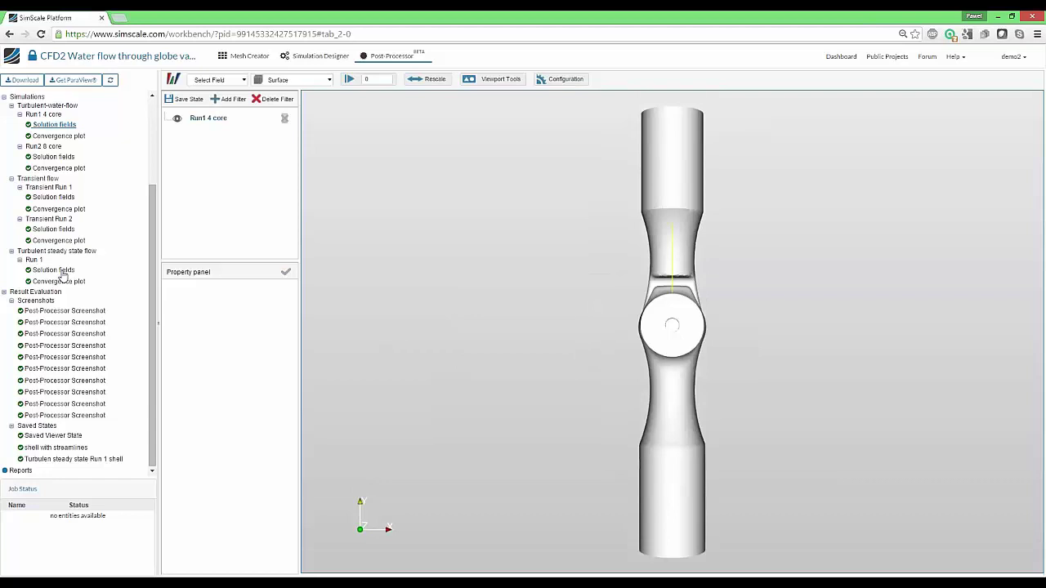
{"action": "left_click", "coordinate": [62, 274]}
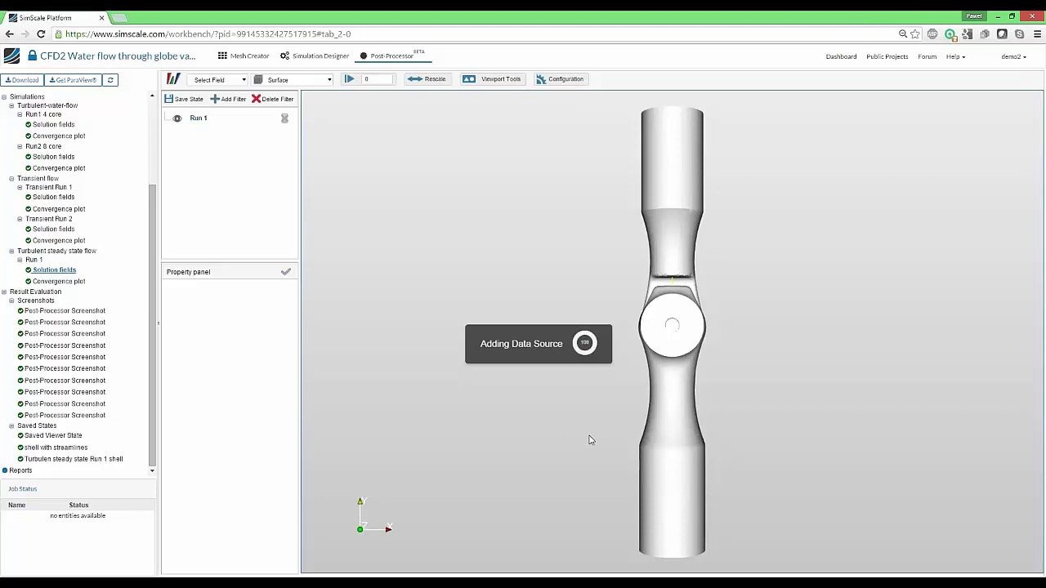
{"action": "left_click_drag", "start_coordinate": [588, 439], "coordinate": [570, 379]}
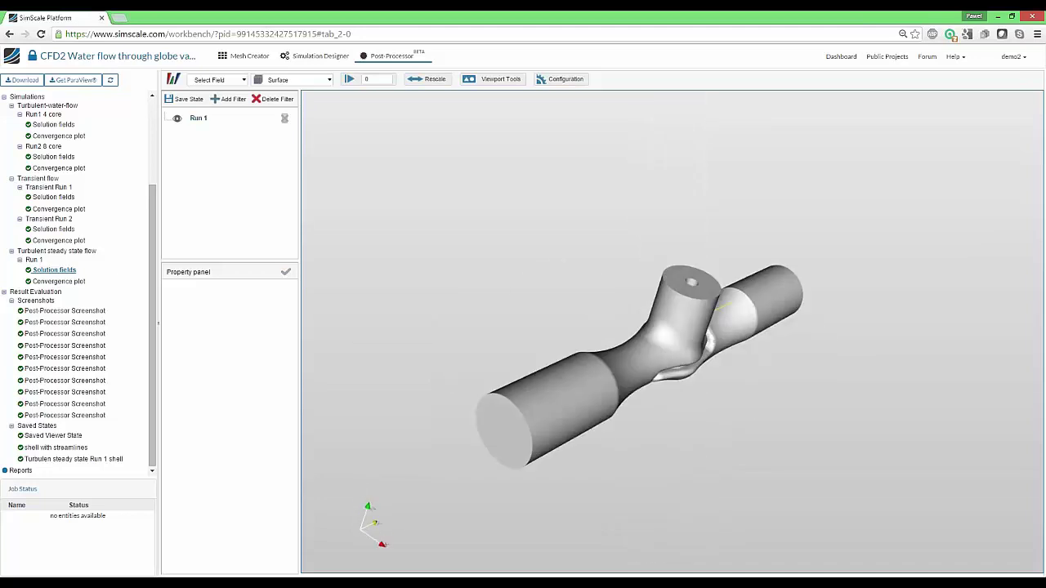
Step: Load the 'Turbulen steady state Run 1 shell' saved state, then orbit and zoom to inspect the streamlines
{"action": "left_click", "coordinate": [82, 458]}
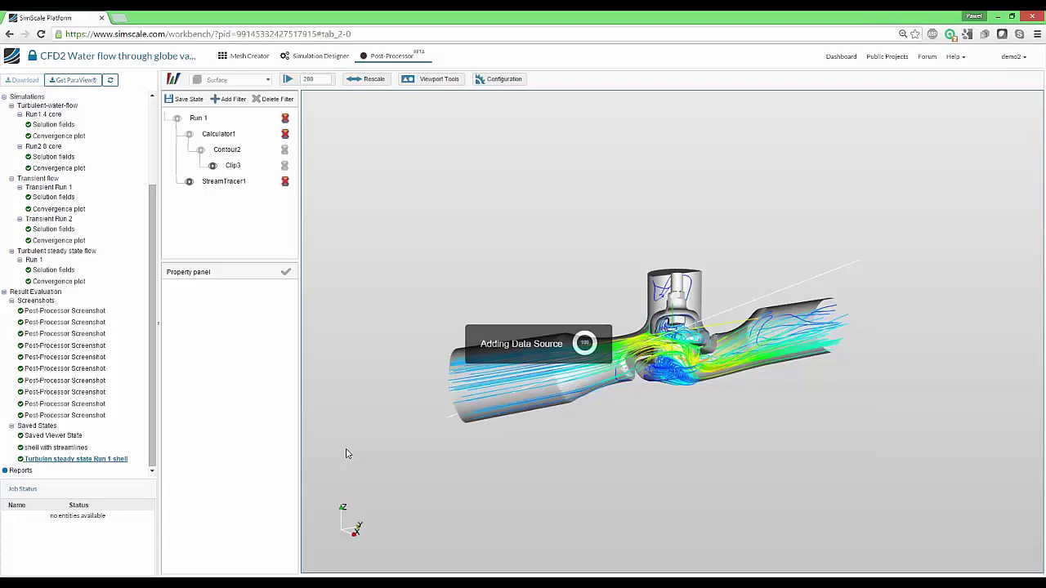
{"action": "left_click_drag", "start_coordinate": [454, 298], "coordinate": [489, 280]}
{"action": "left_click_drag", "start_coordinate": [442, 311], "coordinate": [449, 293]}
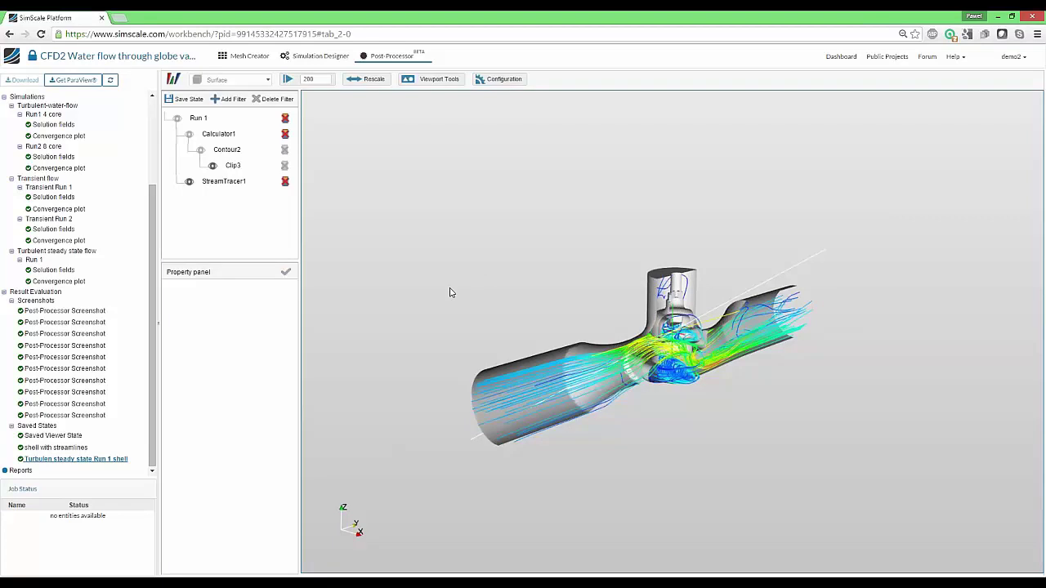
{"action": "left_click_drag", "start_coordinate": [497, 306], "coordinate": [506, 319]}
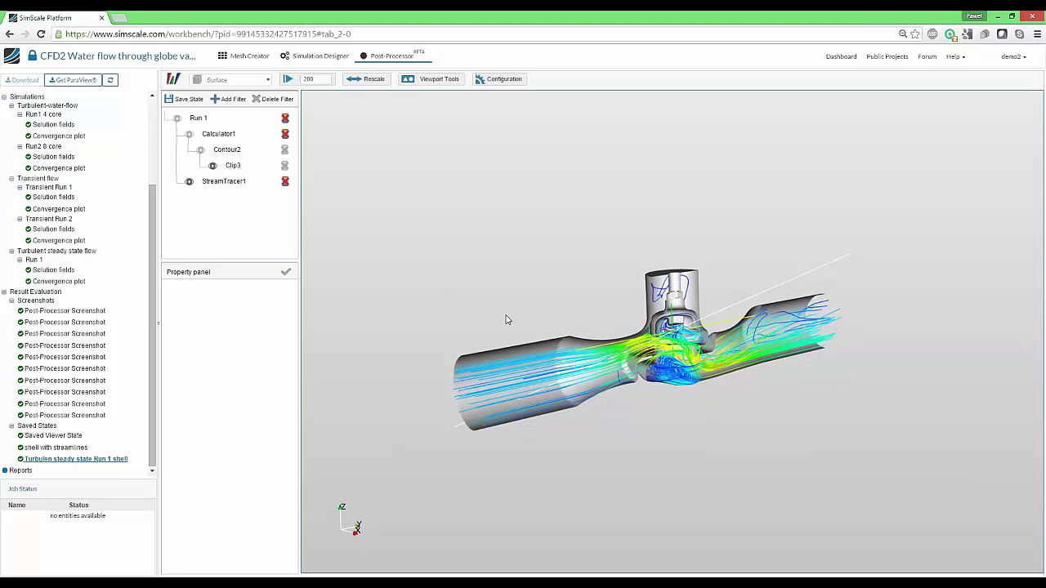
{"action": "scroll", "coordinate": [506, 327], "scroll_direction": "up", "scroll_amount": 5}
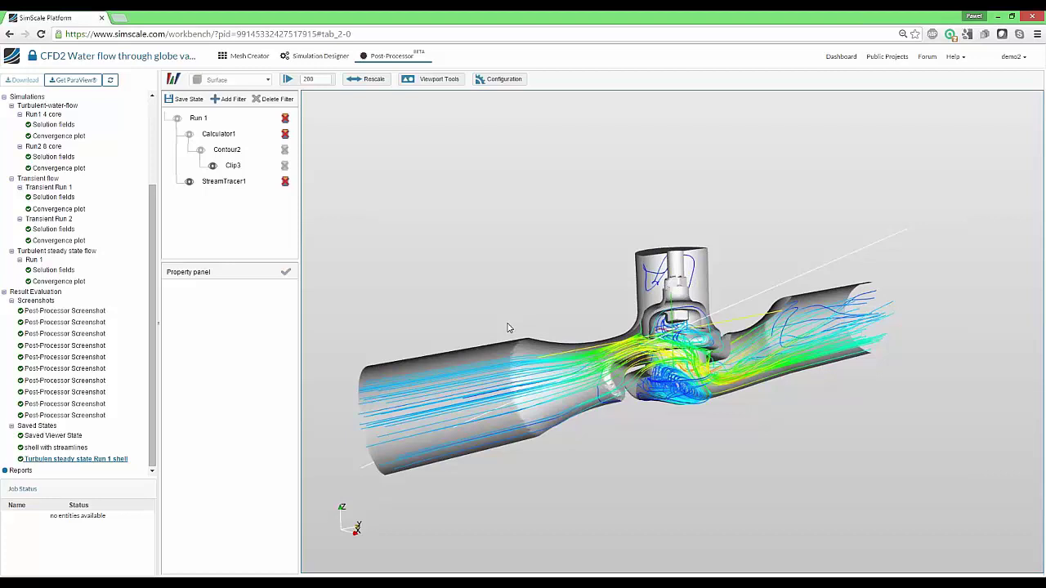
Step: Reload Run 1 solution fields and switch WebGL hardware rendering off in Configuration
{"action": "left_click", "coordinate": [54, 272]}
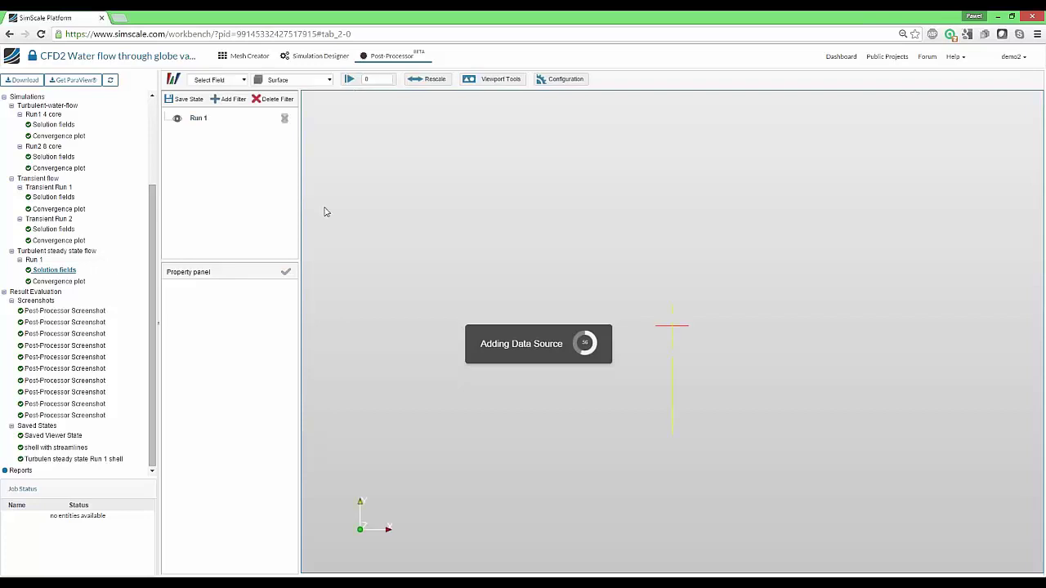
{"action": "left_click", "coordinate": [566, 81]}
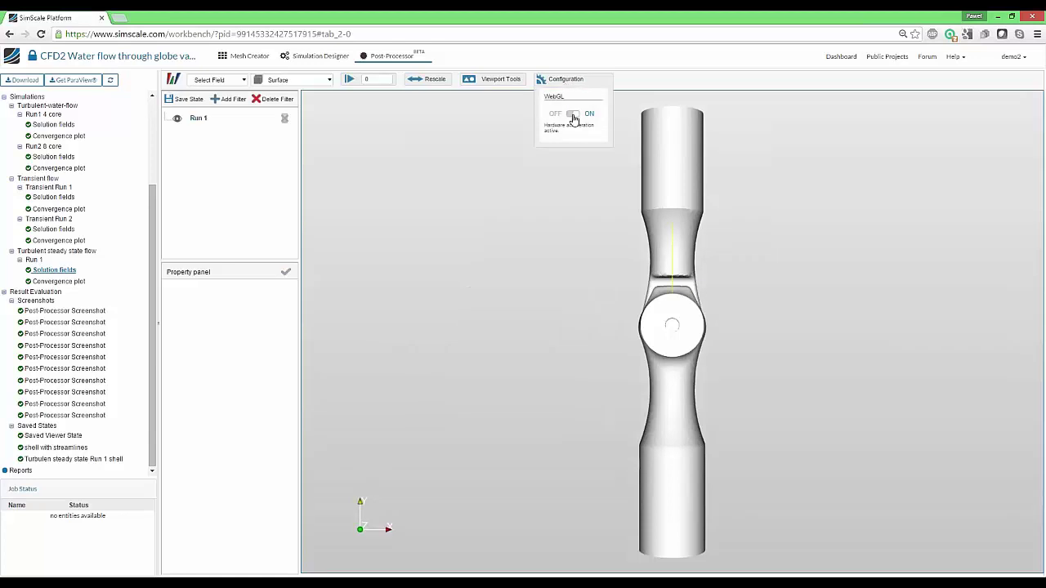
{"action": "left_click", "coordinate": [572, 120]}
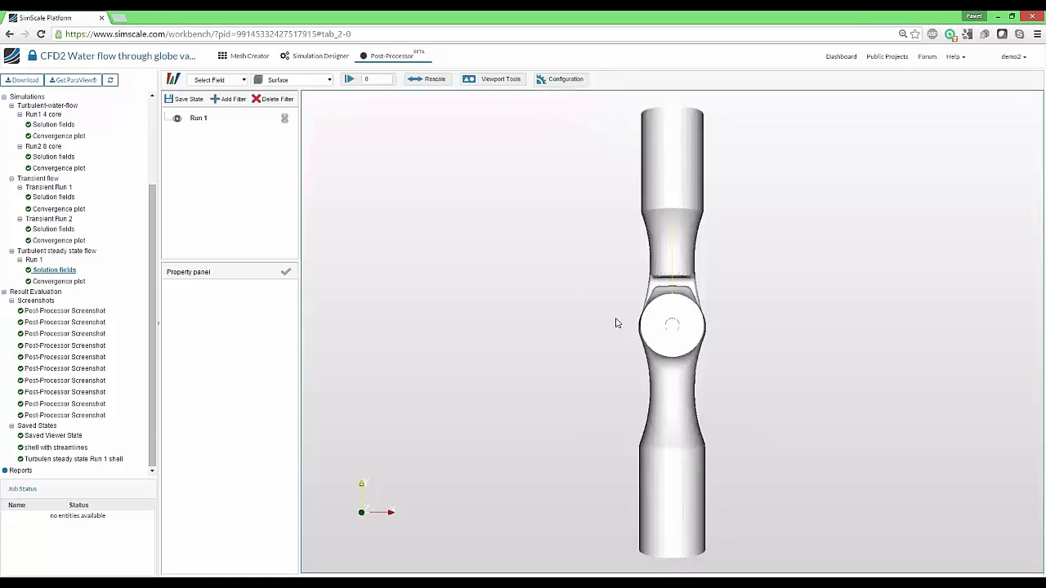
Step: Orbit the bare valve to an oblique angle and pan it up and left
{"action": "left_click_drag", "start_coordinate": [633, 347], "coordinate": [523, 290]}
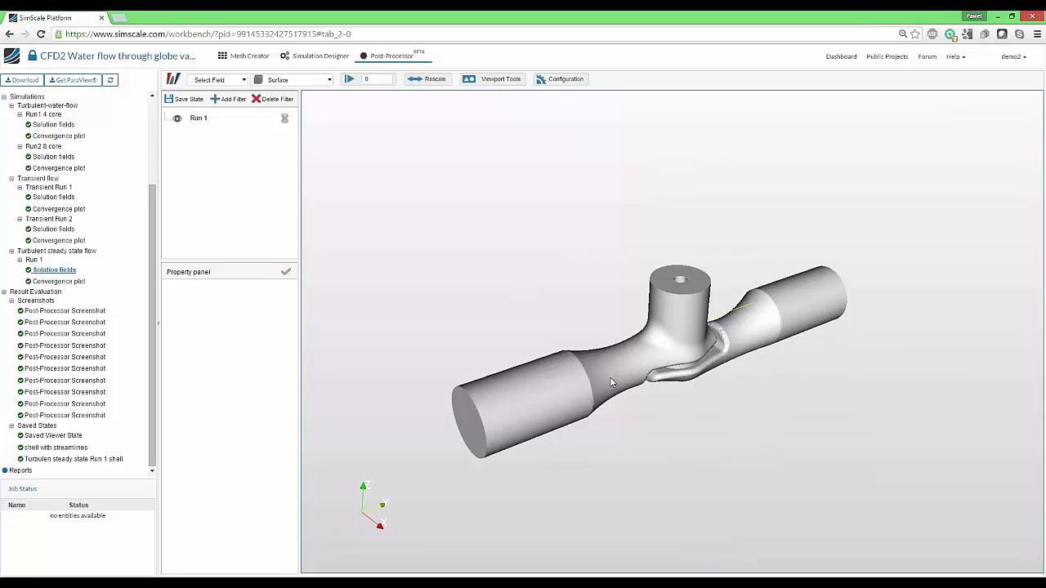
{"action": "mouse_move", "coordinate": [528, 322]}
{"action": "left_mouse_down"}
{"action": "mouse_move", "coordinate": [544, 325]}
{"action": "mouse_move", "coordinate": [509, 305]}
{"action": "mouse_move", "coordinate": [567, 303]}
{"action": "mouse_move", "coordinate": [516, 308]}
{"action": "mouse_move", "coordinate": [526, 316]}
{"action": "left_mouse_up"}
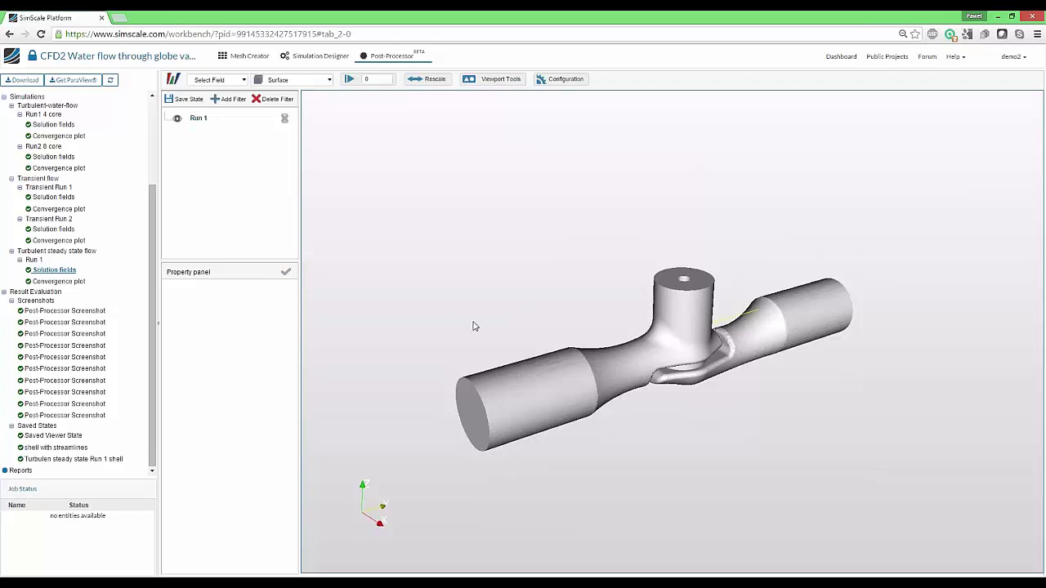
{"action": "middle_click_drag", "start_coordinate": [649, 319], "coordinate": [612, 308]}
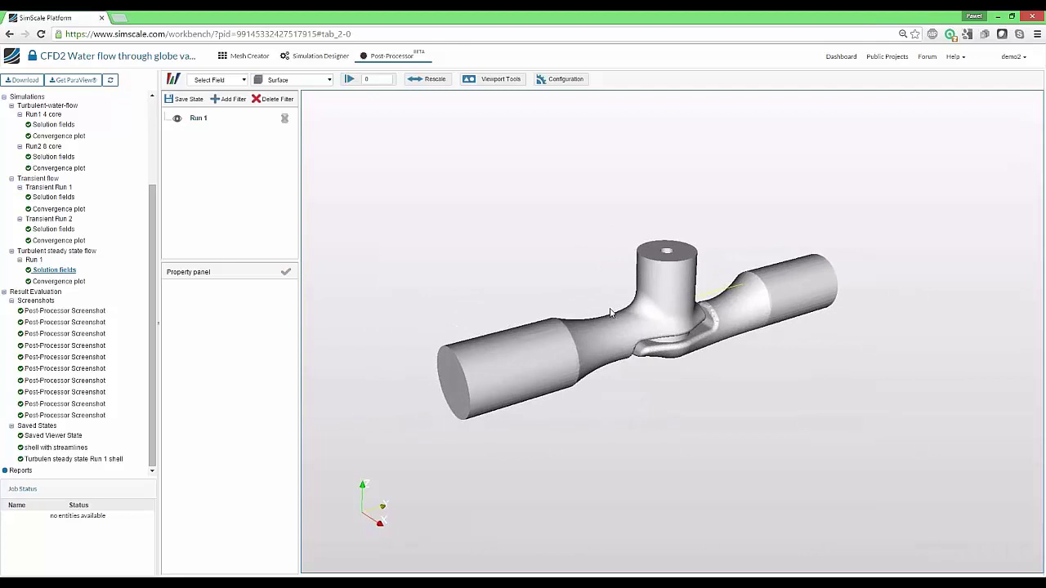